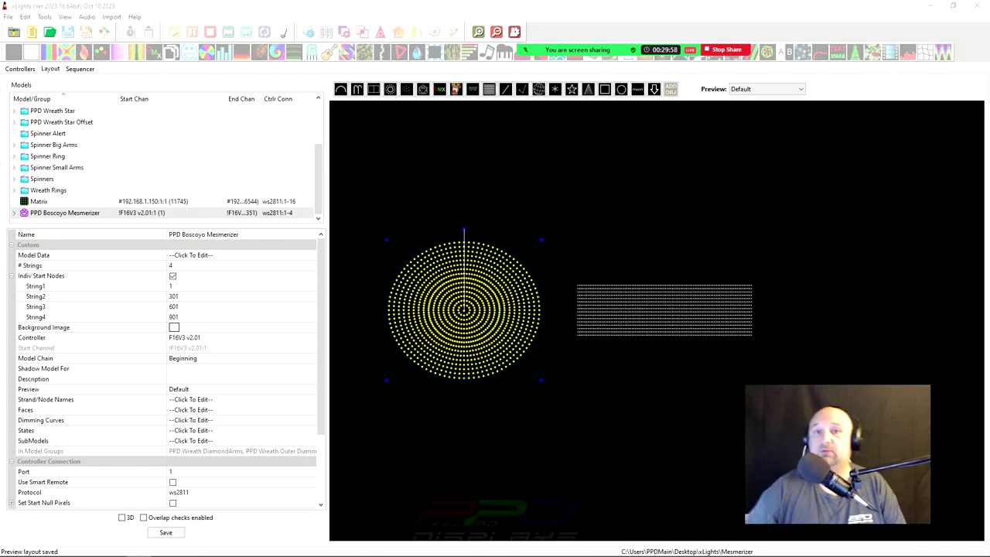
Step: Select the circular PPD Boscoyo Mesmerizer model in the layout to review its properties
mouse_move(555, 50)
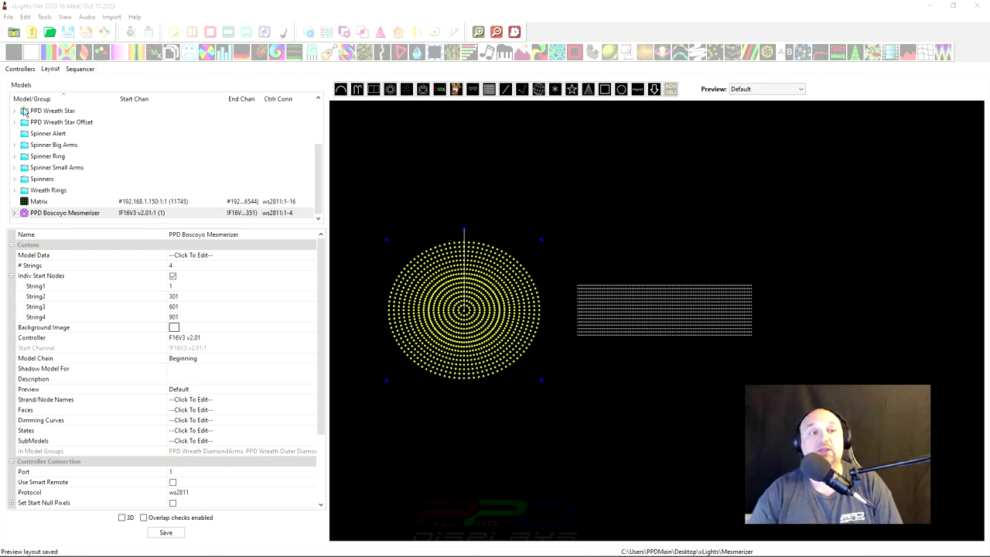
left_click(21, 70)
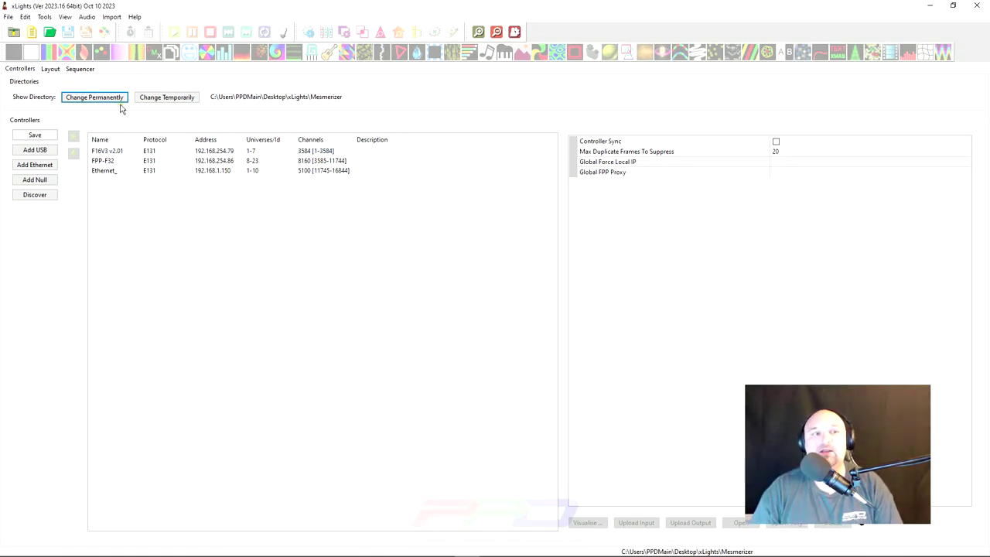
left_click(48, 69)
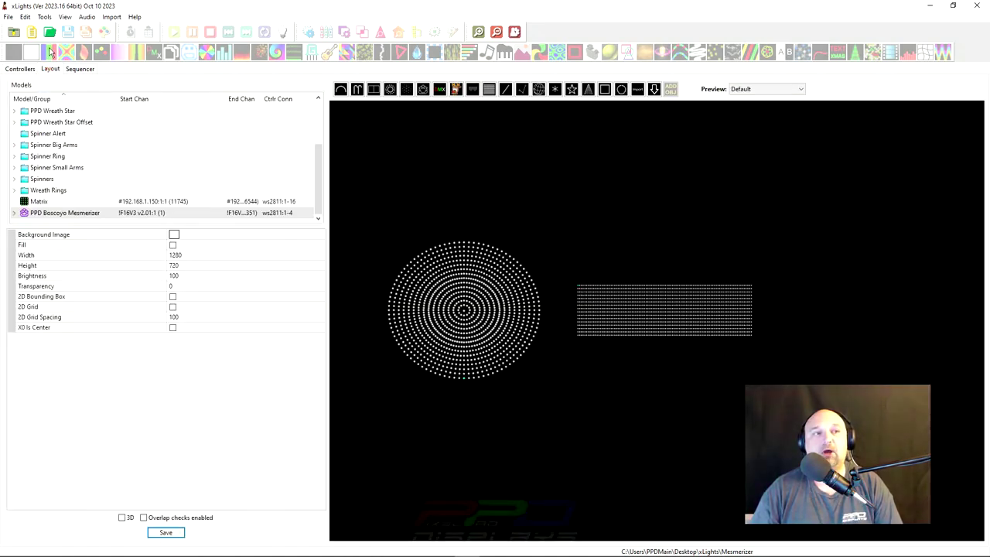
left_click(475, 342)
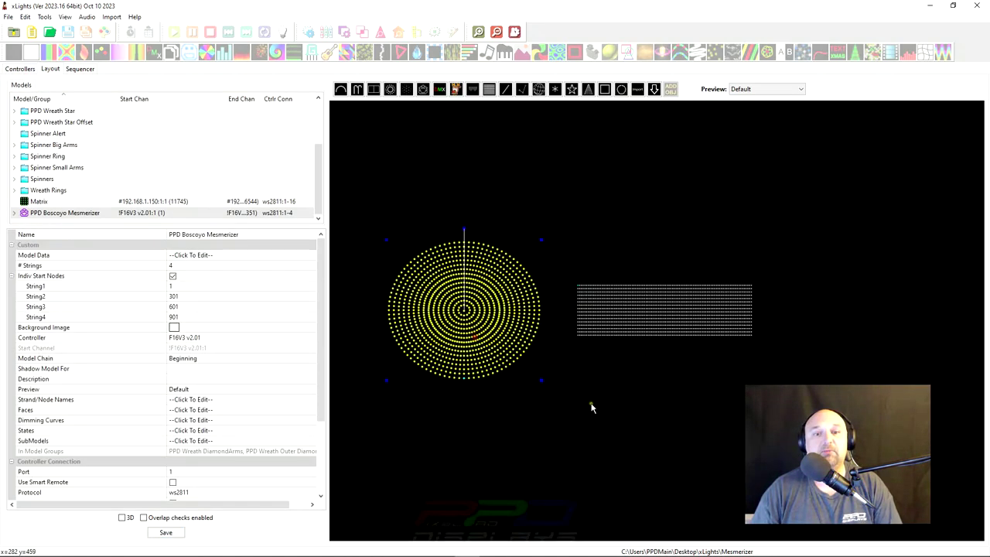
Step: Review the settings of the F16V3 v2.01, FPP-F32 and Ethernet_ controllers, and return to the layout
left_click(19, 69)
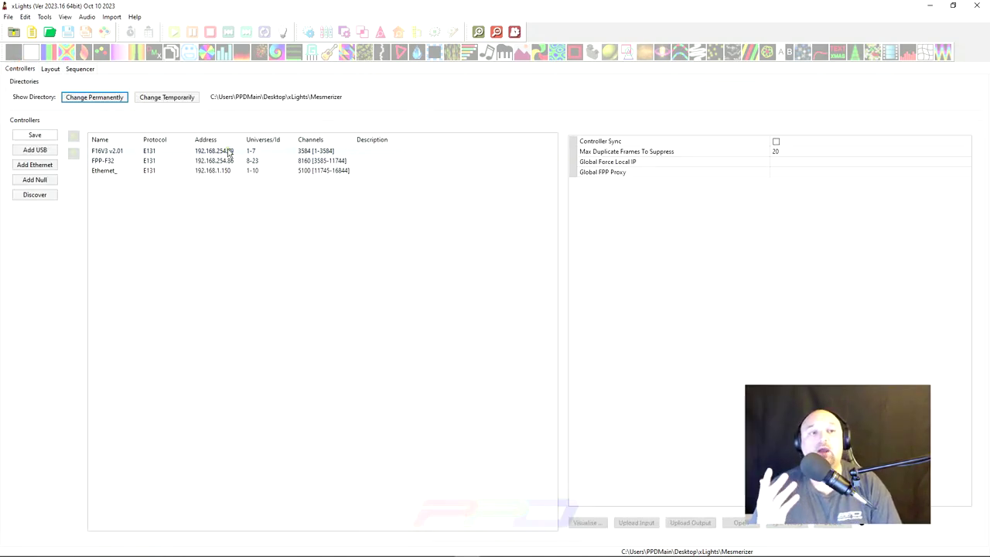
left_click(218, 152)
left_click(224, 160)
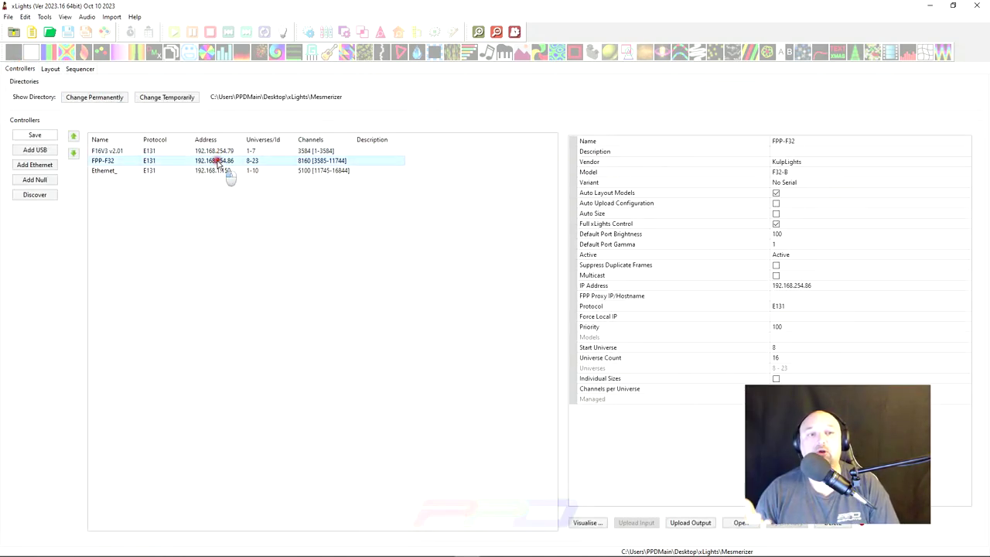
left_click(222, 152)
left_click(222, 160)
left_click(222, 170)
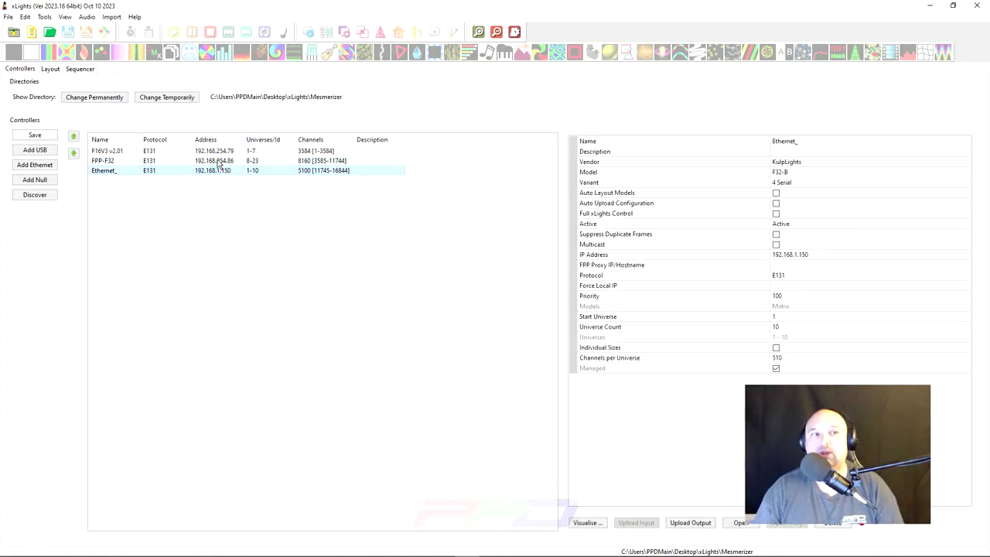
left_click(134, 152)
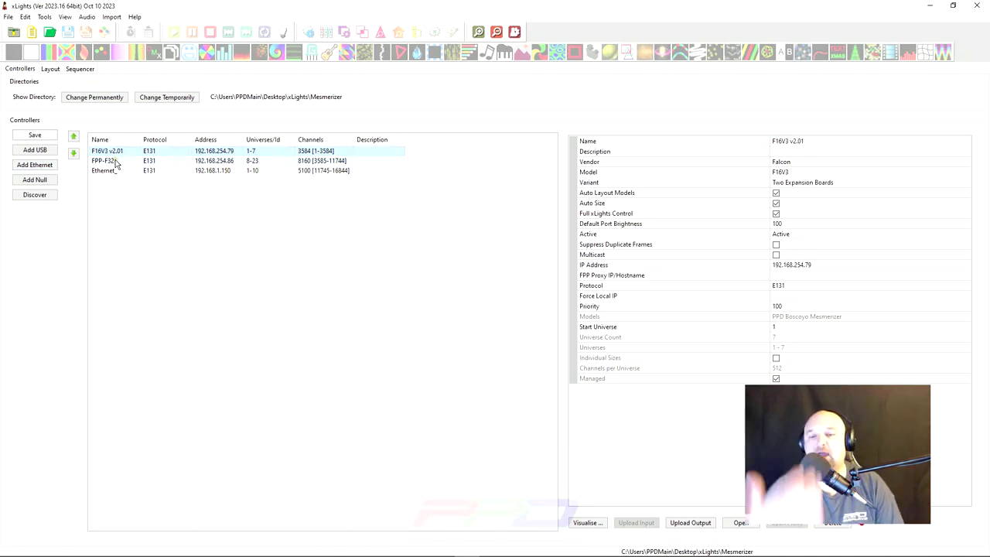
left_click(51, 71)
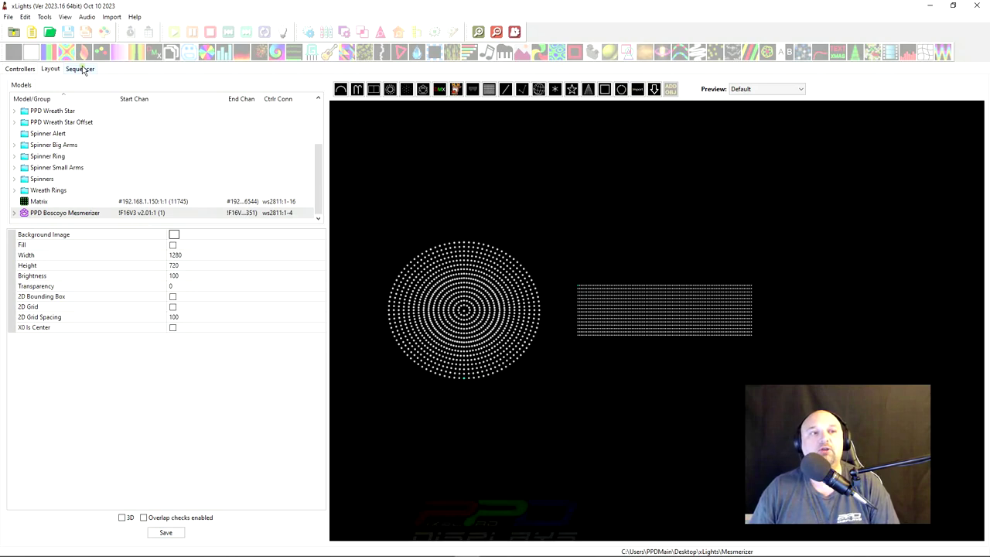
Step: Create a new animation sequence and dismiss the Sequence Elements window
left_click(32, 34)
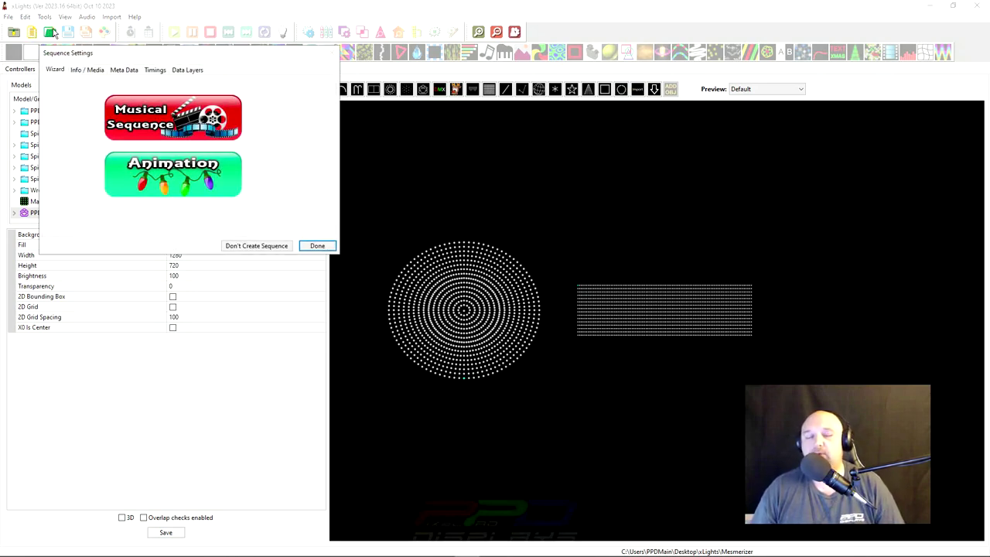
left_click(190, 176)
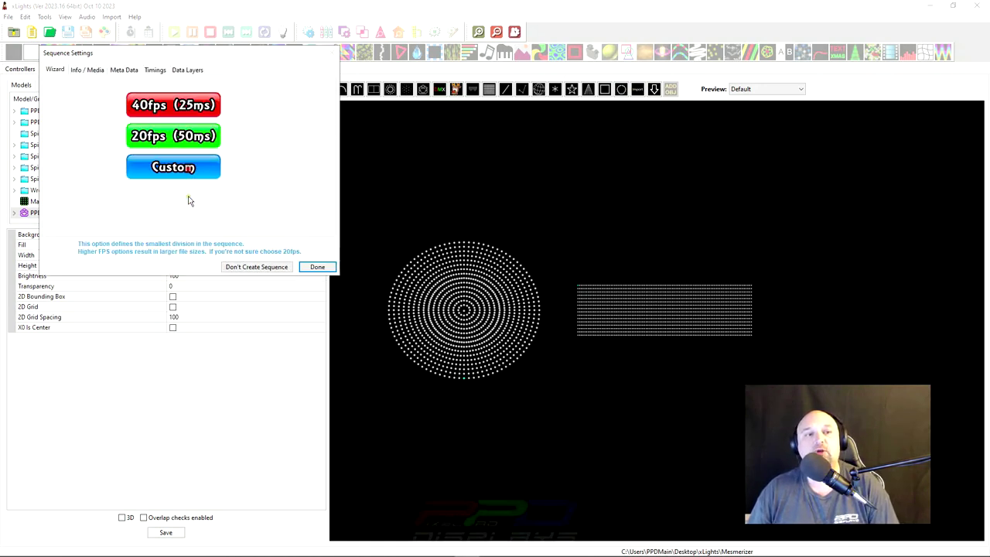
left_click(318, 268)
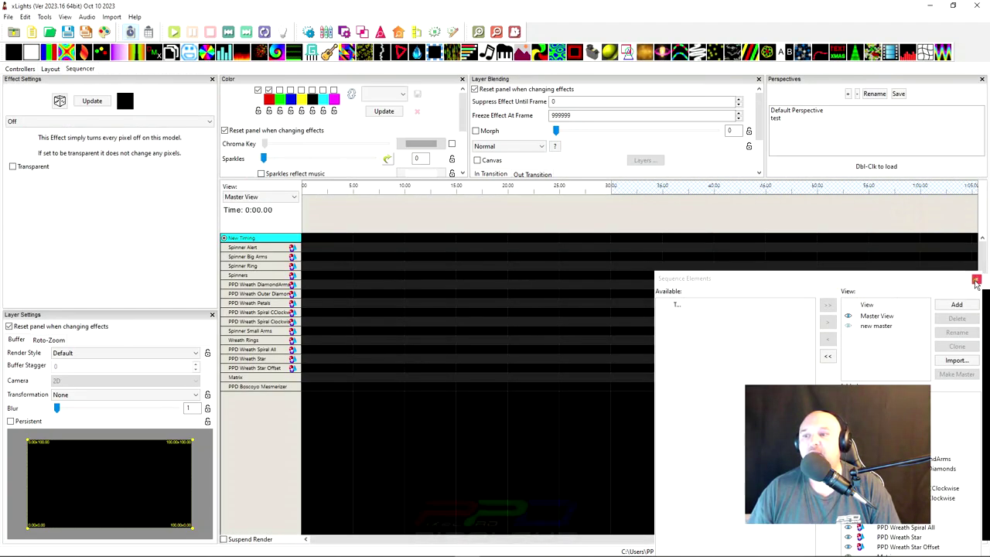
left_click(975, 281)
Step: Add a timing mark from 0 to 30 seconds and fill that span on the Matrix row with a Butterfly effect
left_click(641, 207)
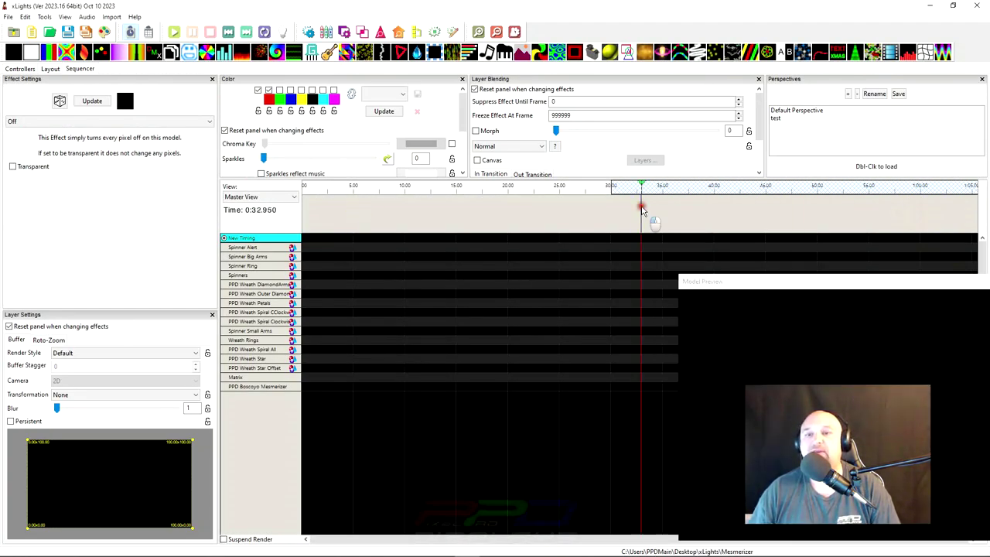
left_click(612, 212)
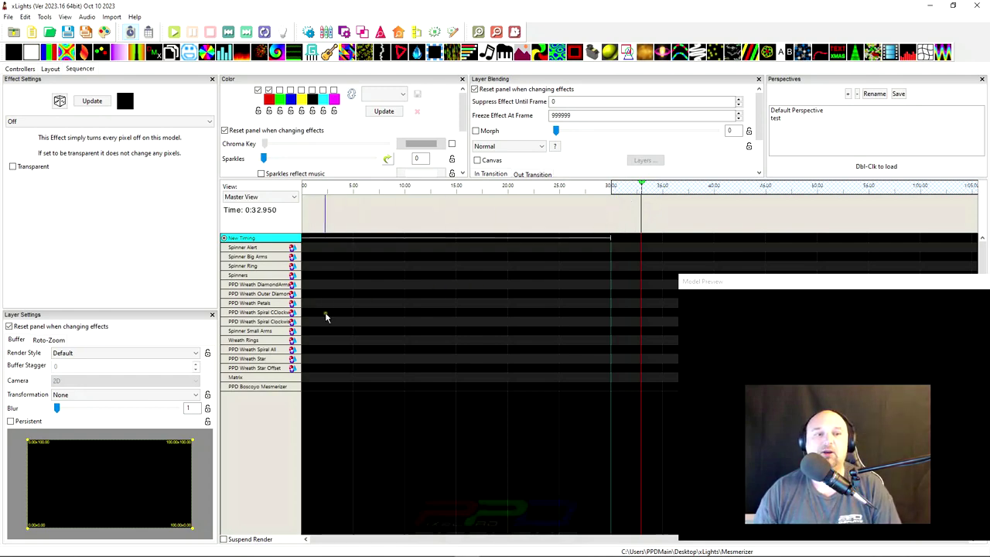
left_click(356, 378)
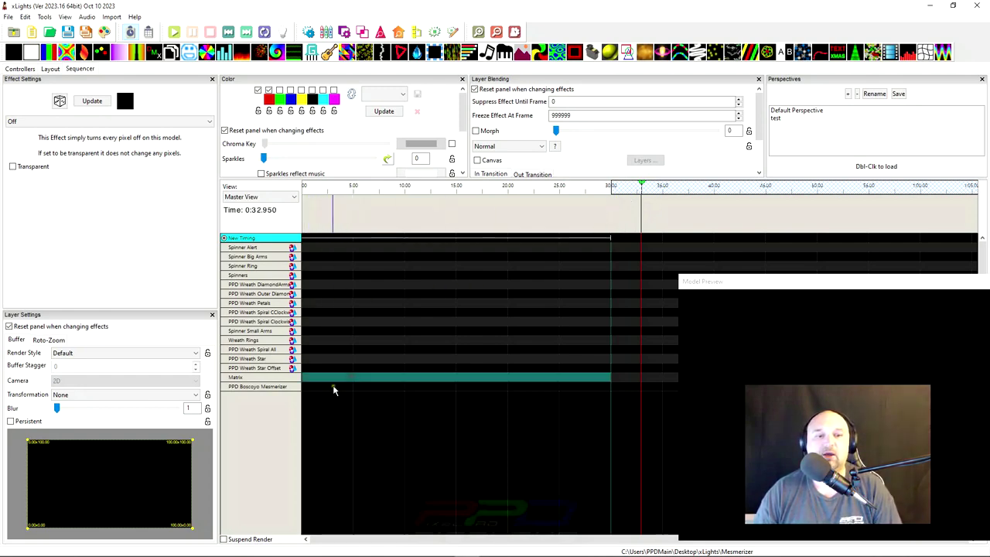
key("b")
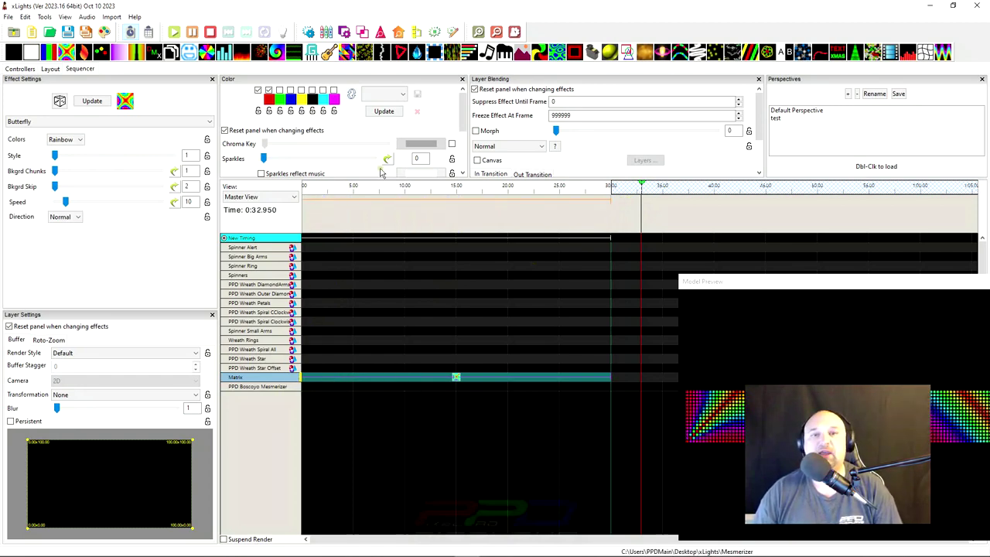
Step: Set the fade-in and fade-out transition times of the Matrix Butterfly effect to .85 seconds
scroll(541, 154, "down", 2)
scroll(560, 148, "down", 1)
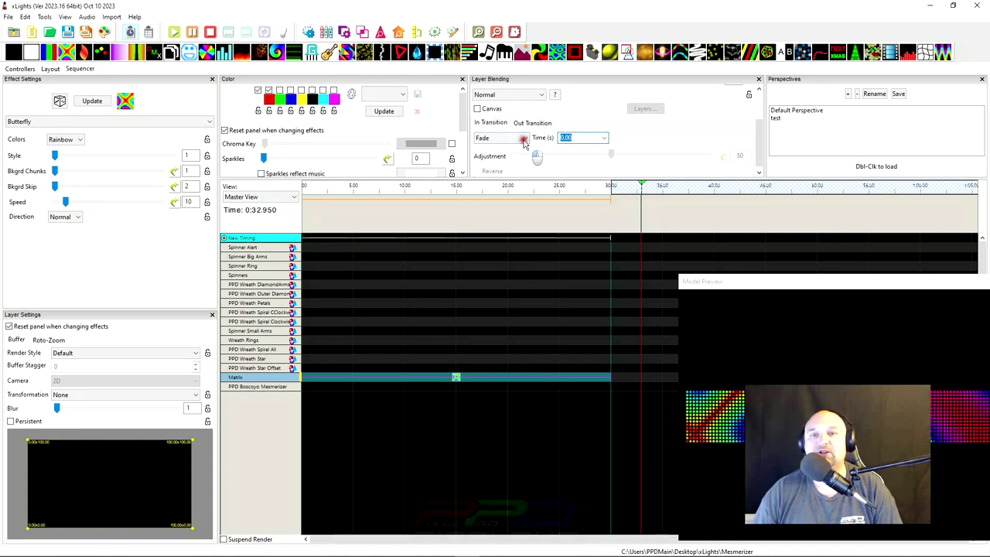
double_click(580, 139)
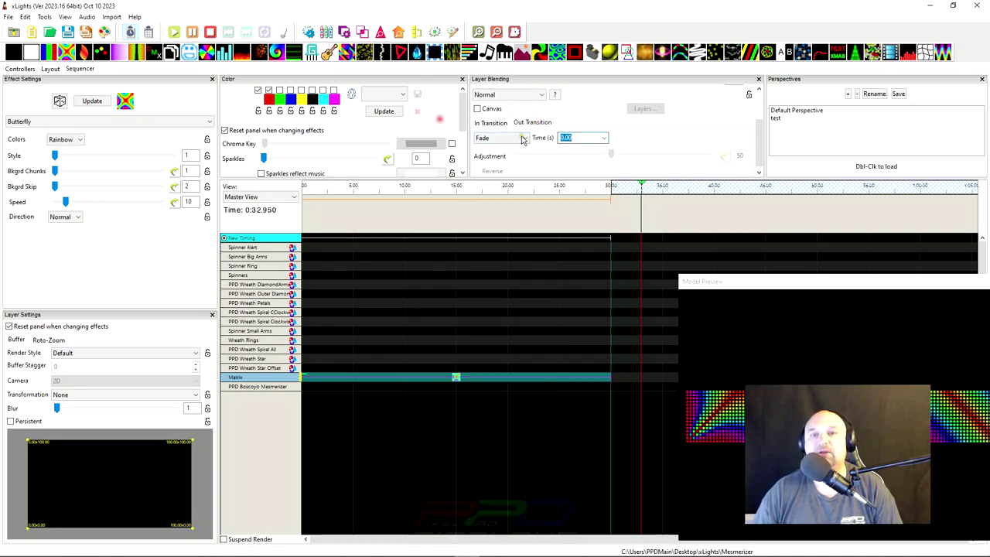
type(".85")
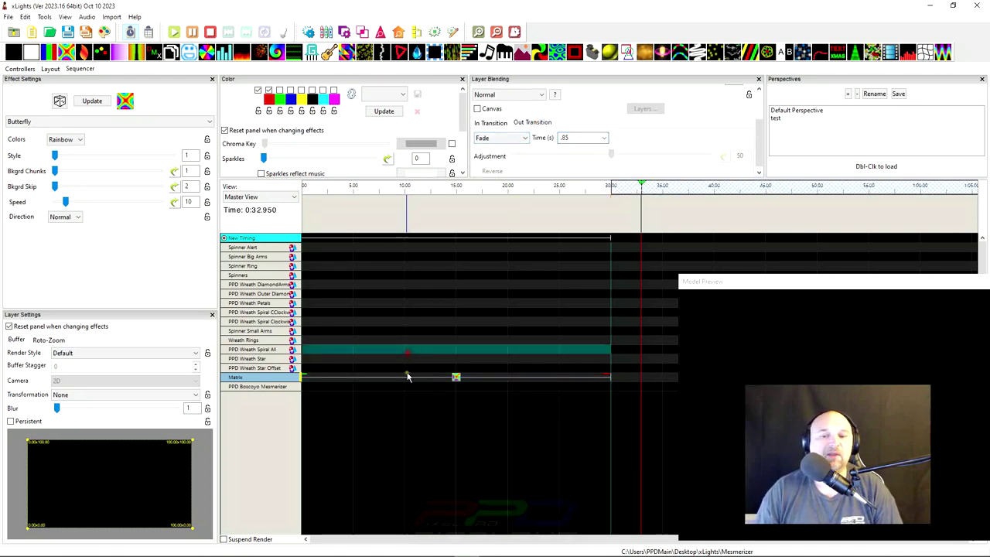
Step: Place a Bars effect over the 30-second span on PPD Boscoyo Mesmerizer, adding green and blue to its active colors
left_click(431, 389)
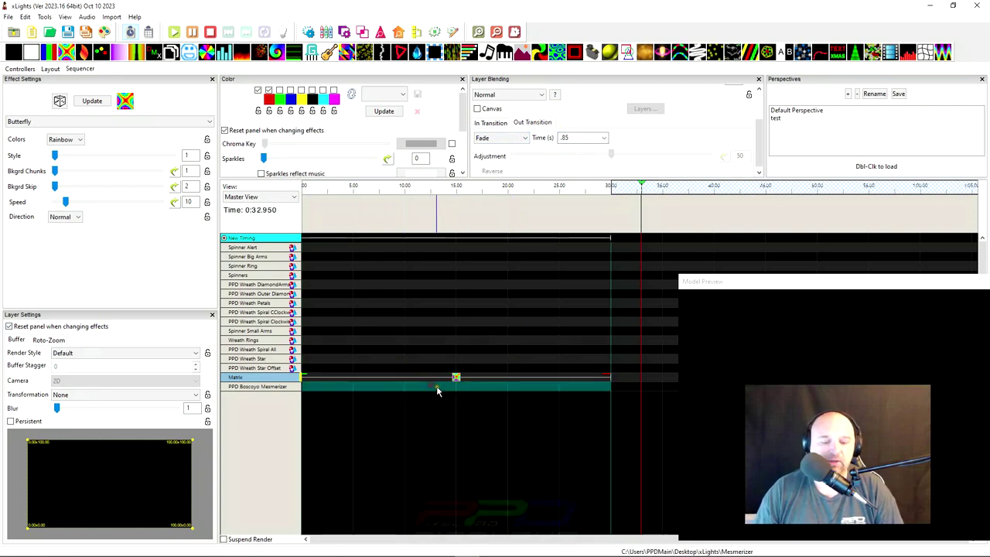
key("ctrl+v")
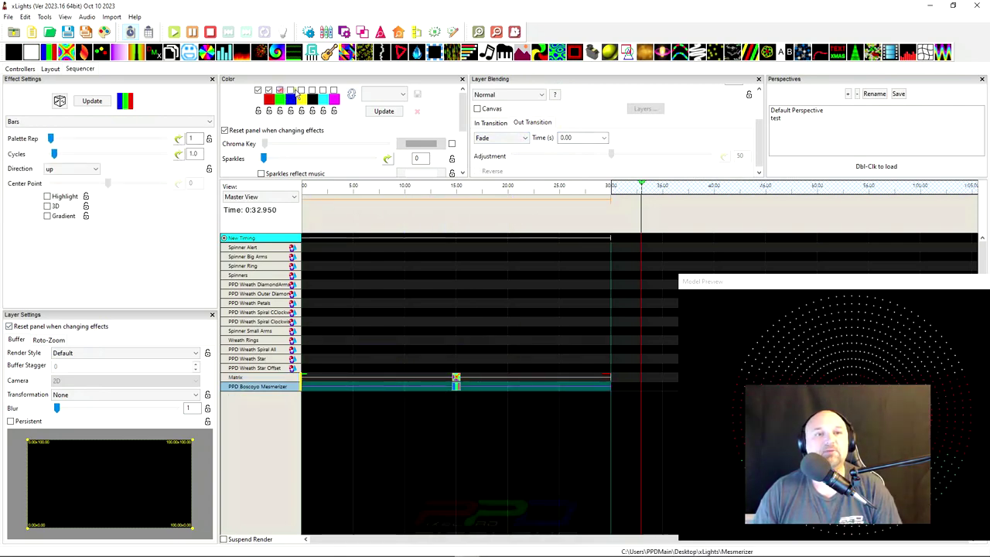
Step: Check the render styles available for the Mesmerizer's Bars effect and the Matrix's Butterfly effect
left_click(81, 354)
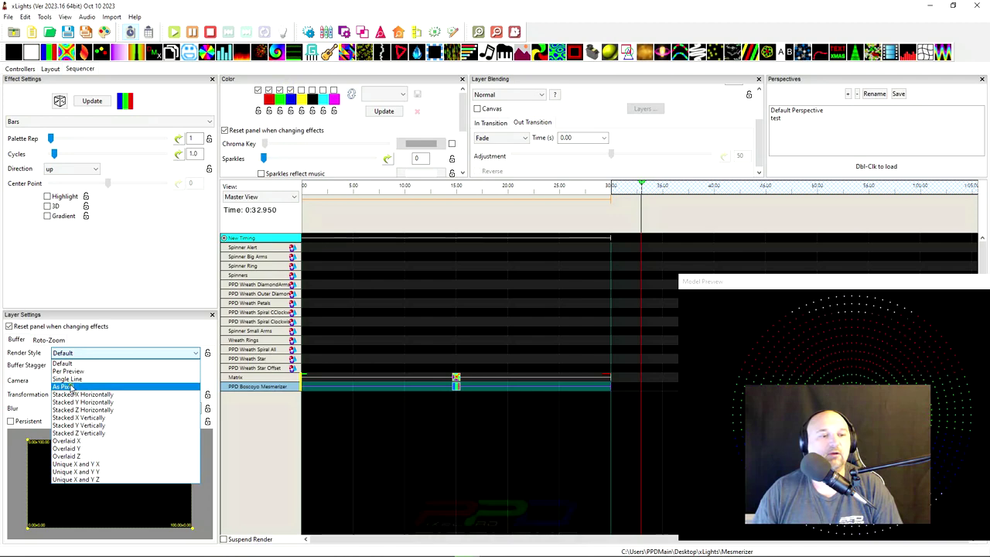
left_click(66, 351)
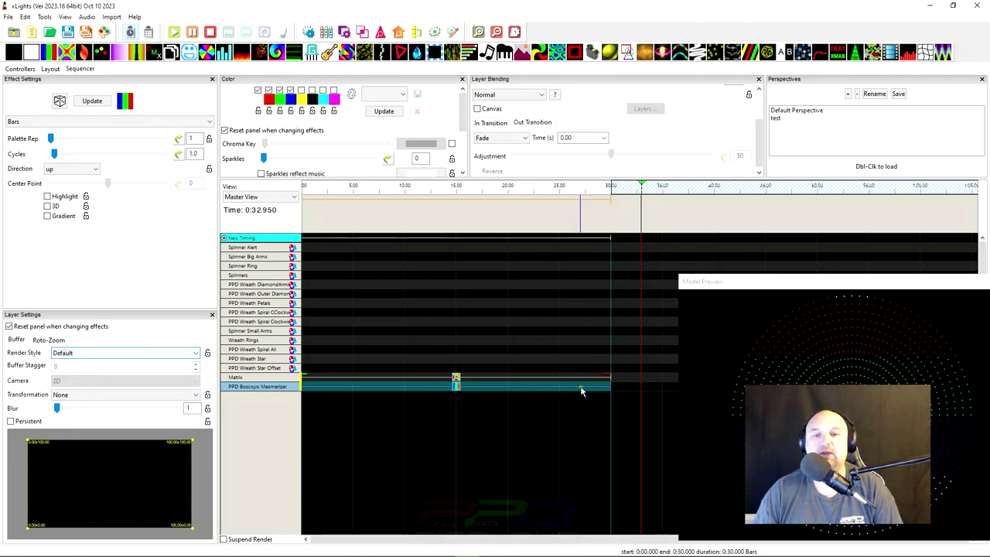
left_click(456, 378)
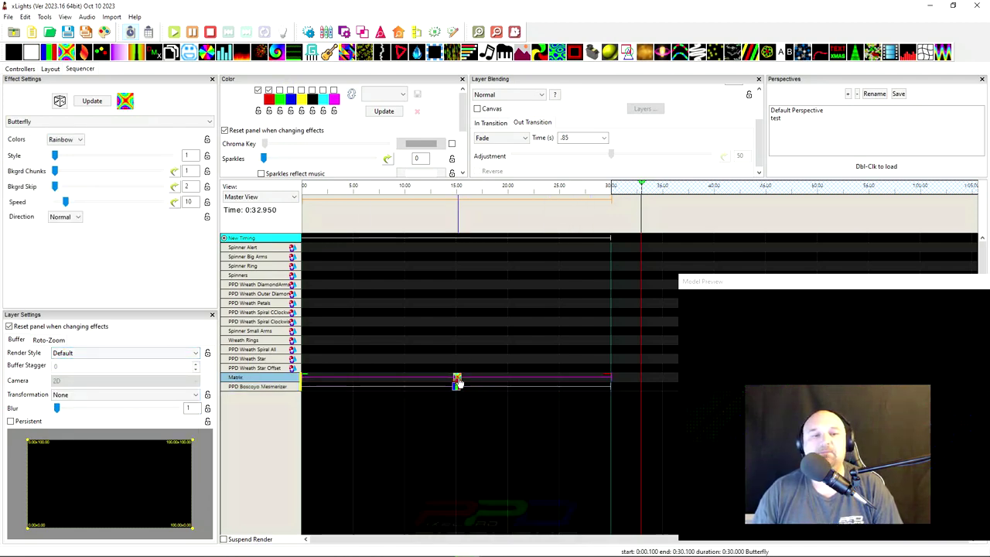
left_click(66, 352)
left_click(458, 387)
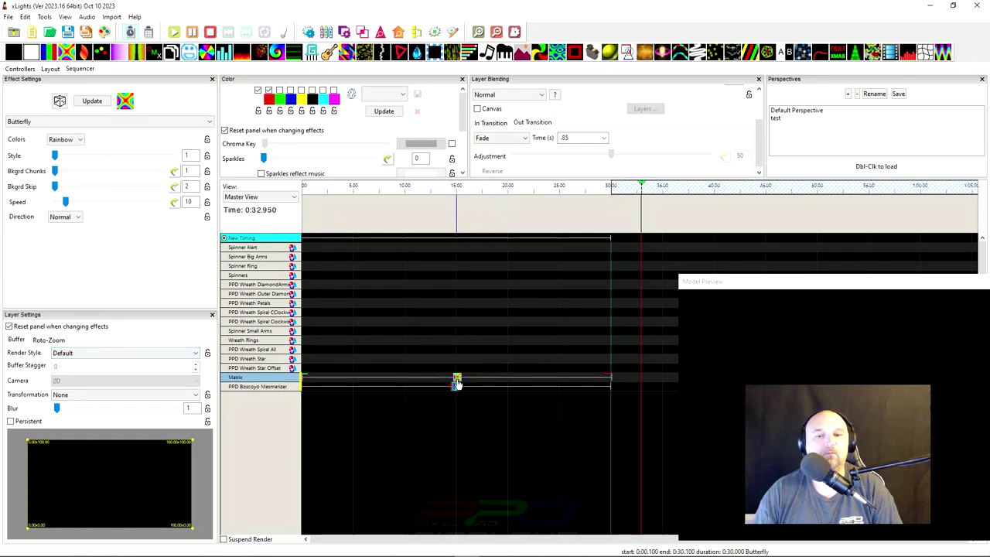
Step: Enable 3D on the Mesmerizer's Bars effect and set its cycles to 8
left_click(456, 384)
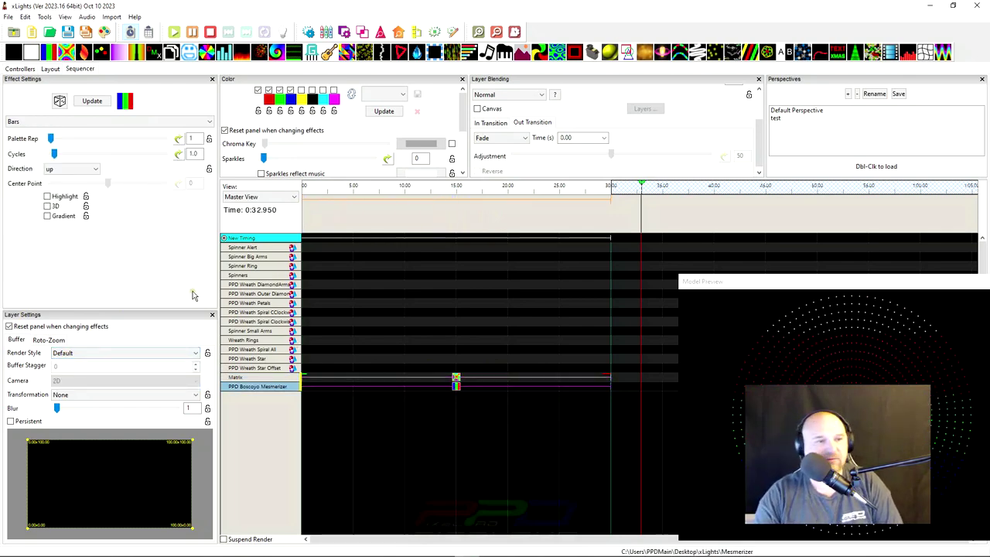
left_click(50, 206)
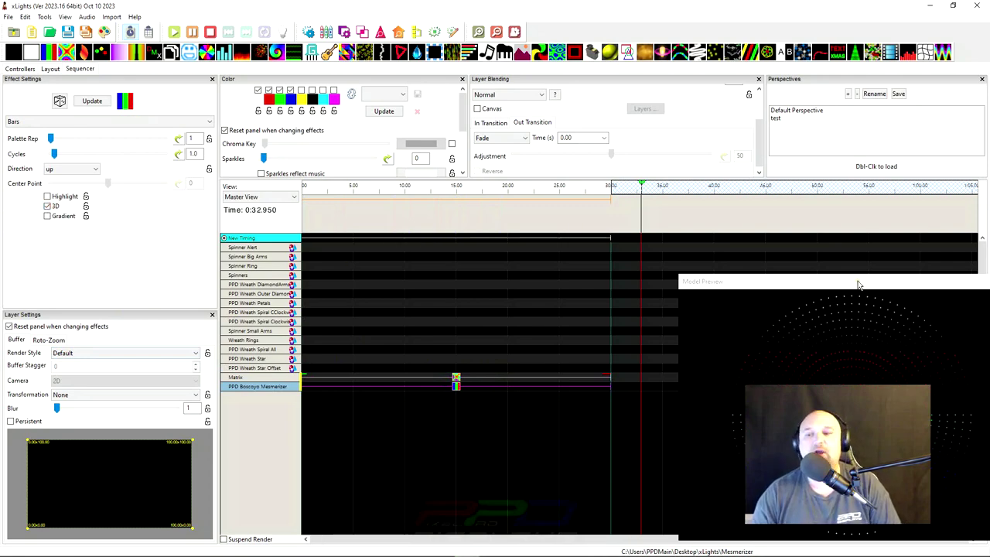
double_click(193, 153)
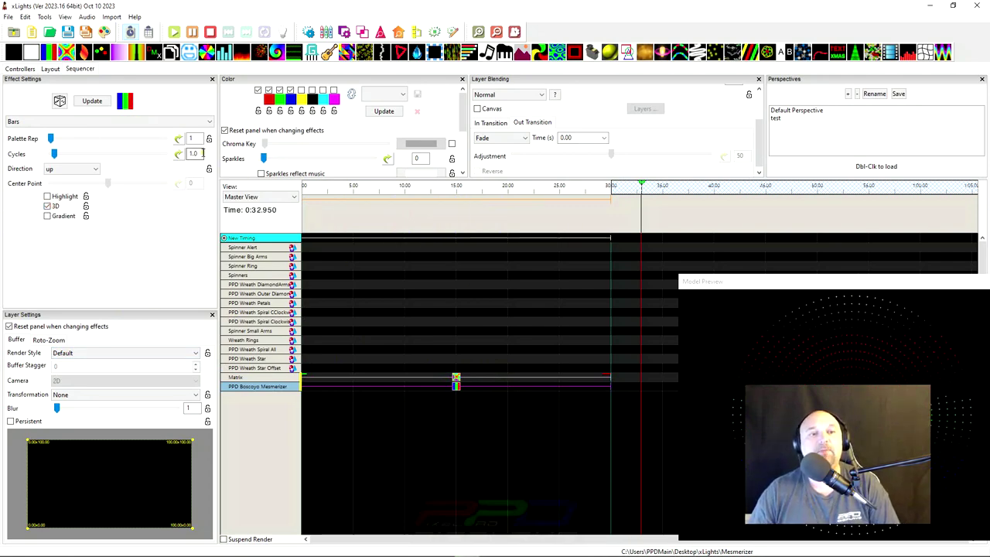
type("8")
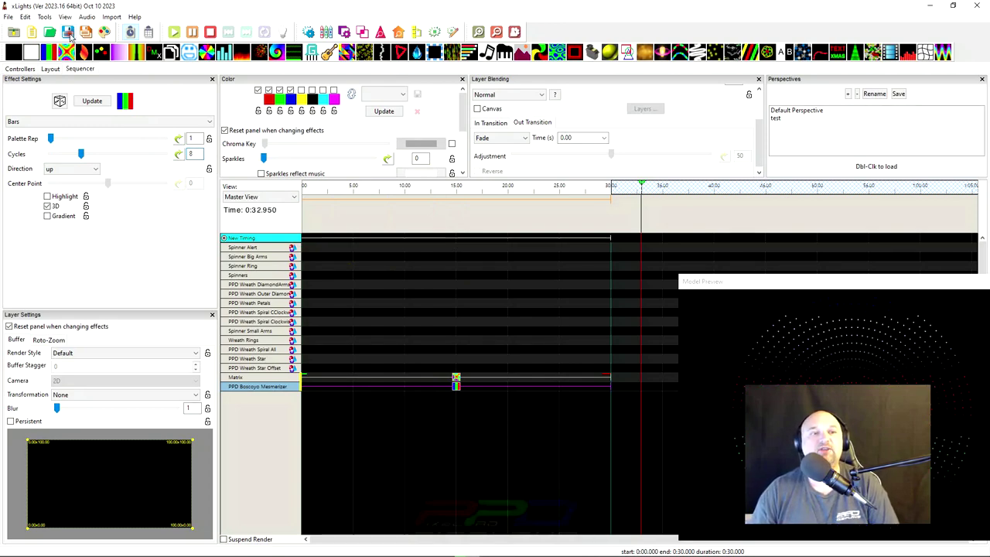
Step: Save the sequence in the Mesmerizer show folder as Bars Testing
left_click(68, 32)
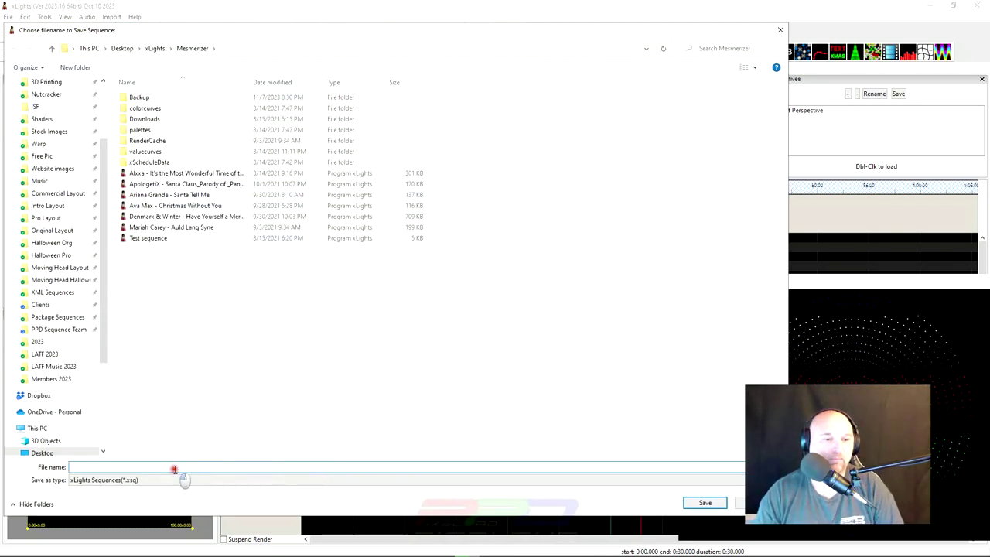
type("Bars Testing")
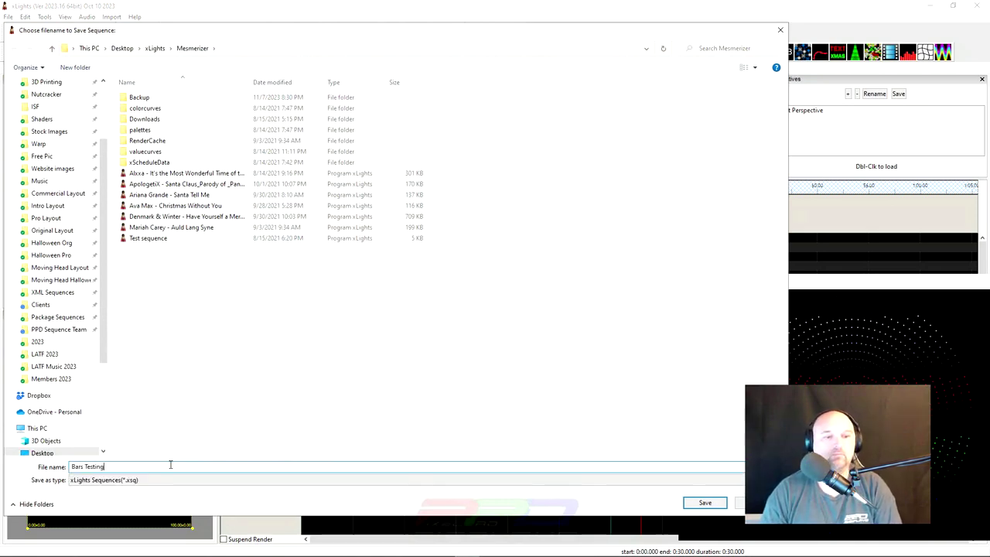
key("Return")
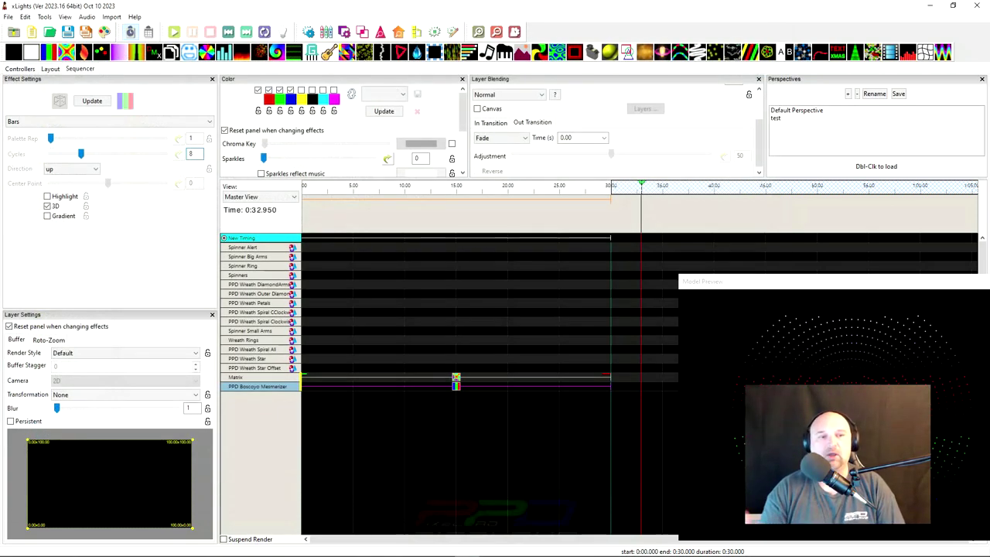
Step: Select the Butterfly effect on the Matrix row and open the preferences to view the backup settings
left_click(455, 380)
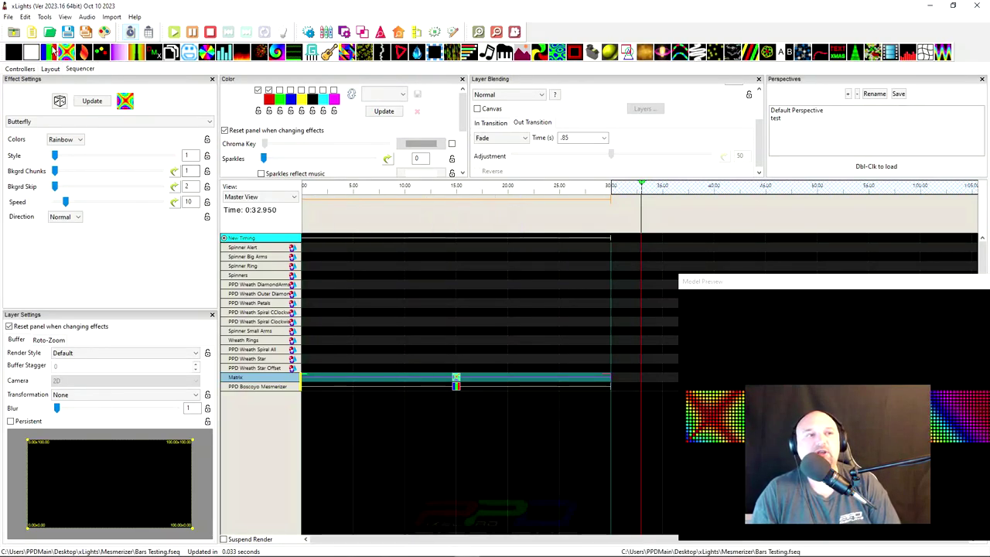
left_click(7, 17)
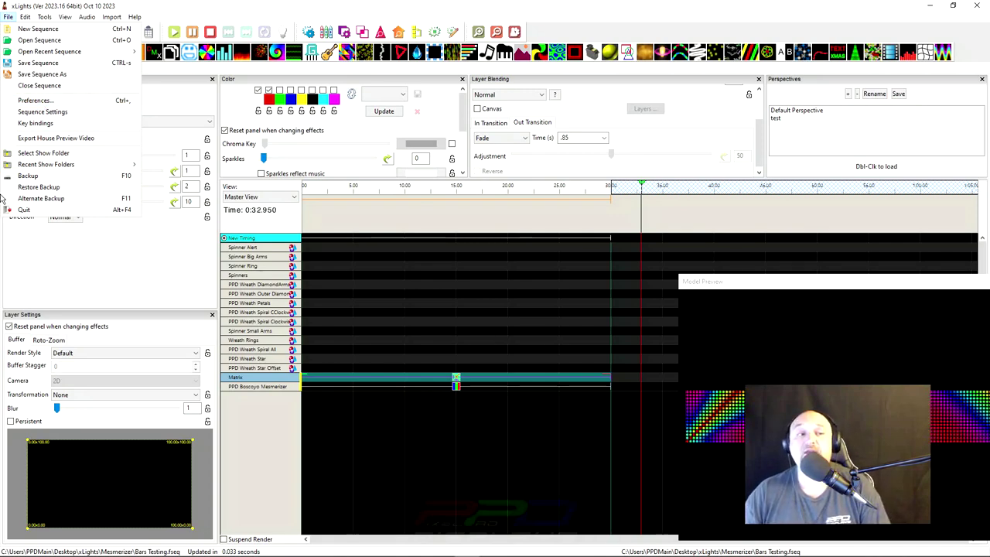
left_click(67, 100)
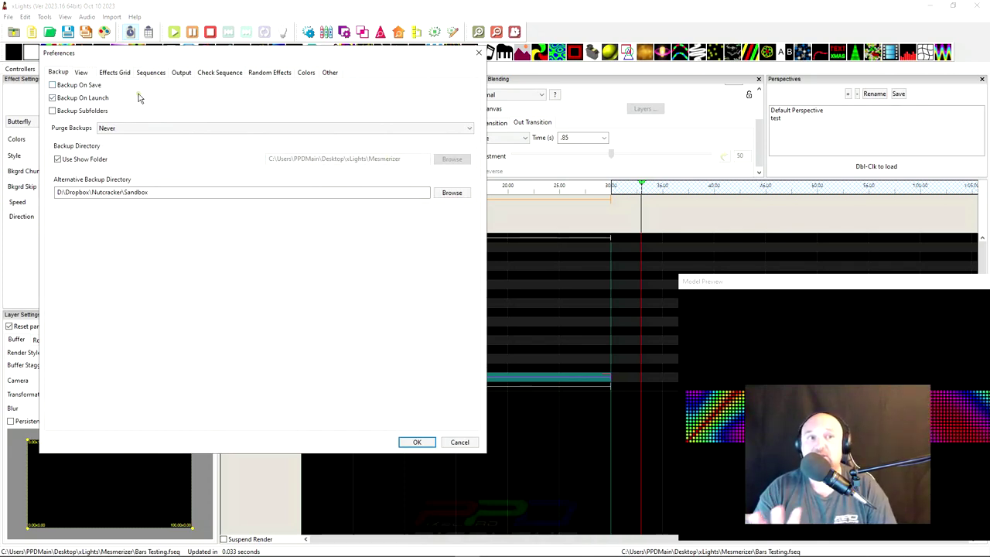
Step: Review the sequence preferences for rendering, FSEQ version and FSEQ directory, and close the preferences without changes
left_click(146, 73)
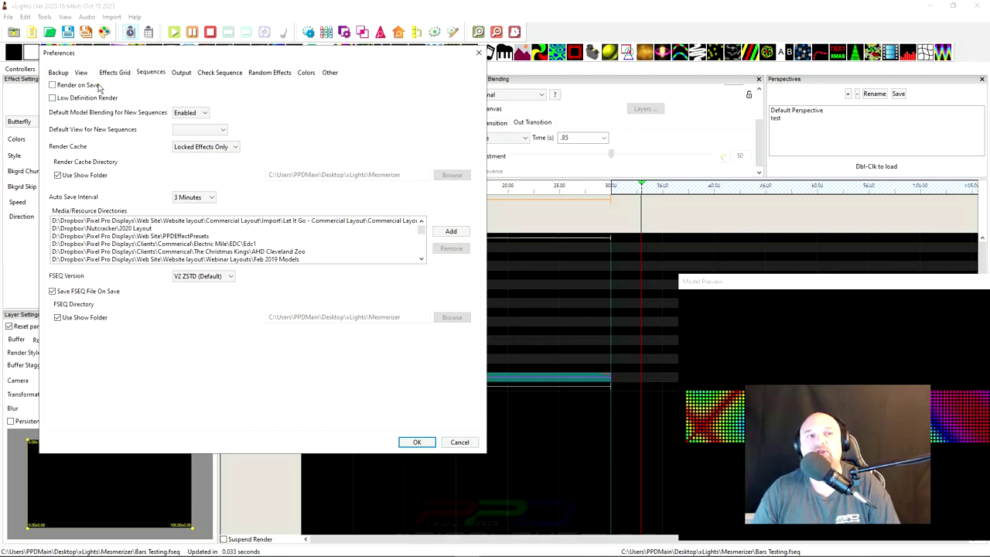
left_click_drag(275, 52, 371, 23)
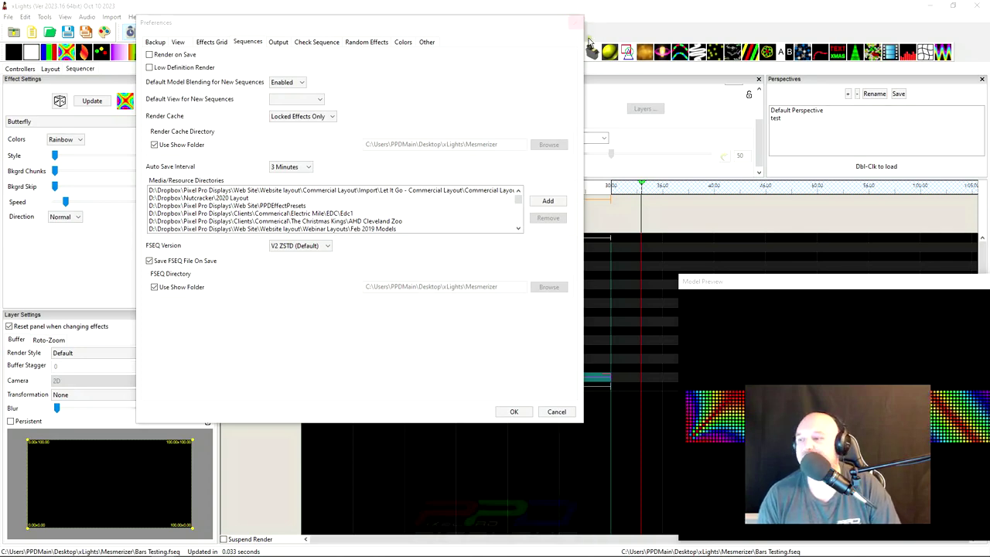
key("Escape")
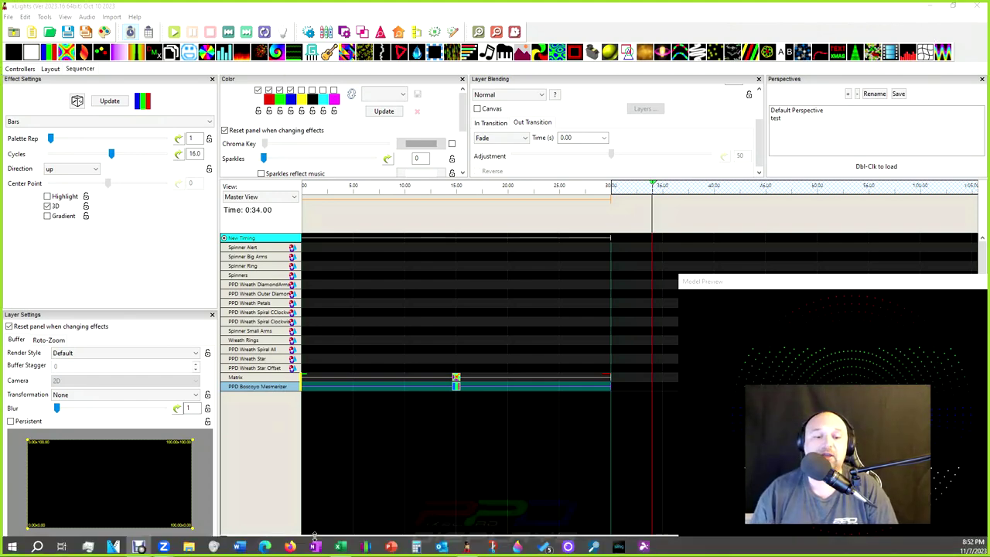
Step: Shrink xLights to a floating window and check its permanent show directory on the controllers page without changing it
double_click(358, 6)
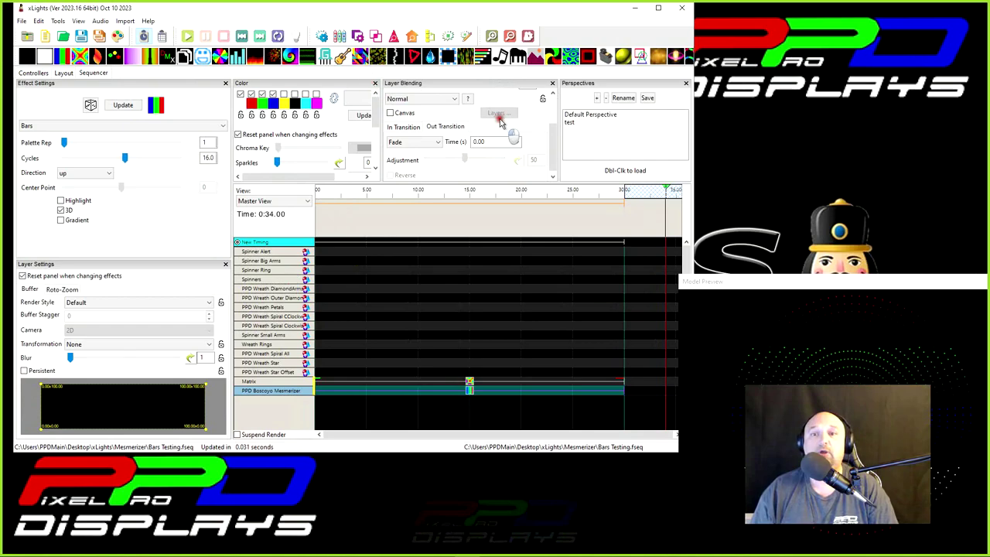
left_click_drag(363, 11, 484, 75)
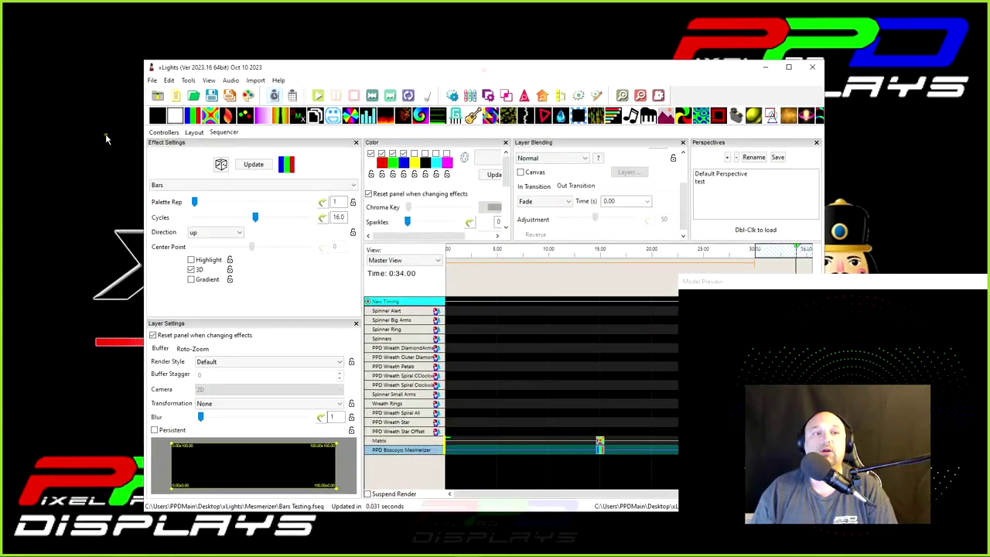
left_click(163, 132)
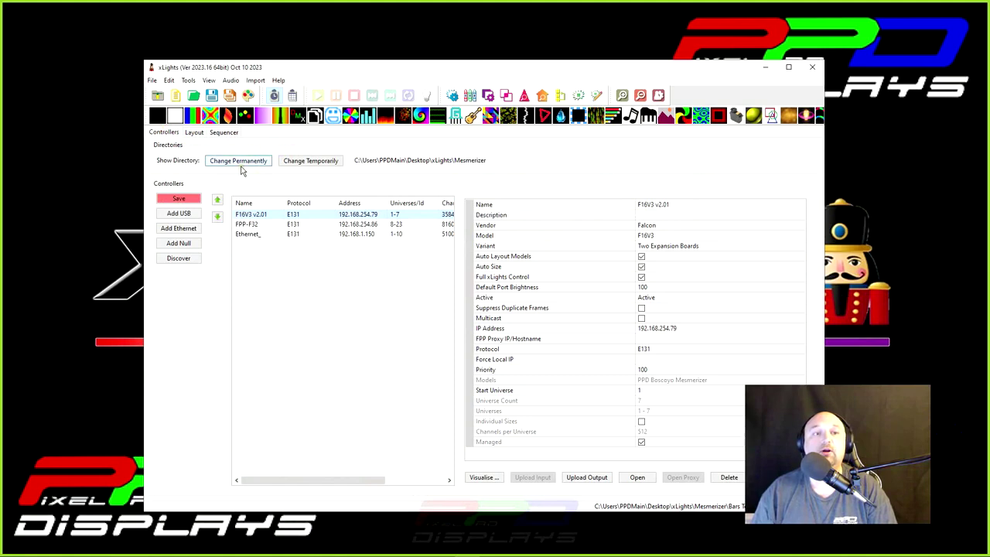
left_click(252, 161)
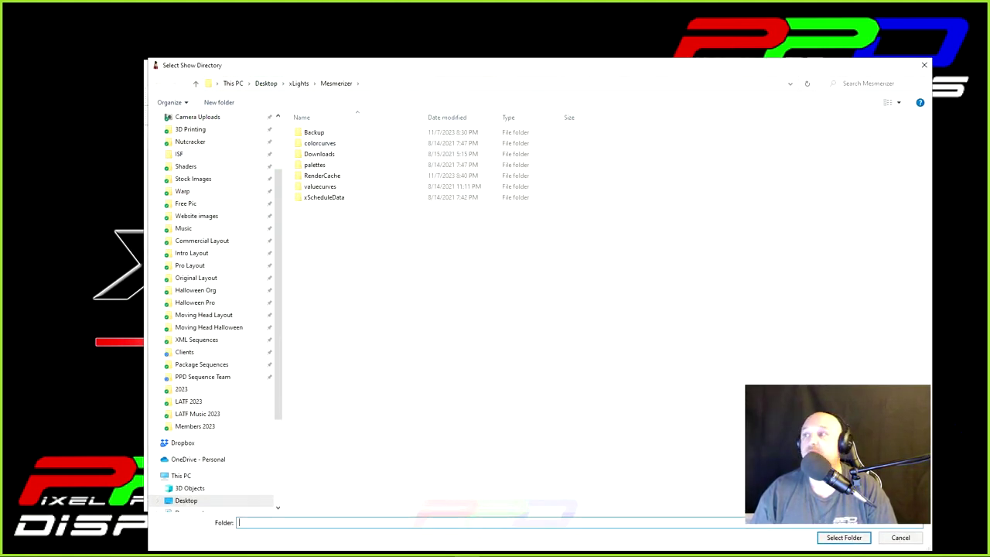
key("Escape")
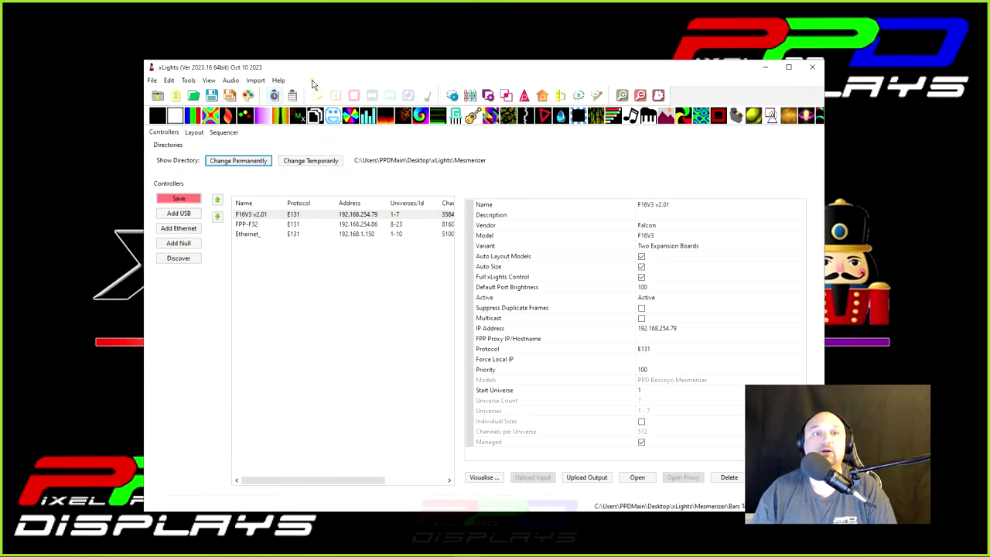
Step: Switch to the Mesmerizer show folder in File Explorer, sort its contents by type, and select Bars Testing.fseq
left_click_drag(320, 68, 314, 157)
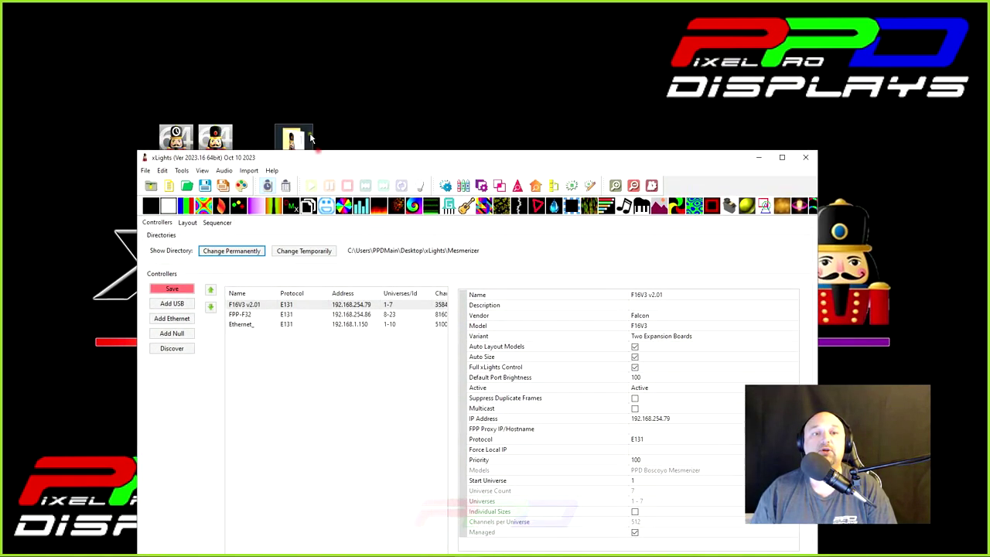
left_click(299, 135)
double_click(299, 135)
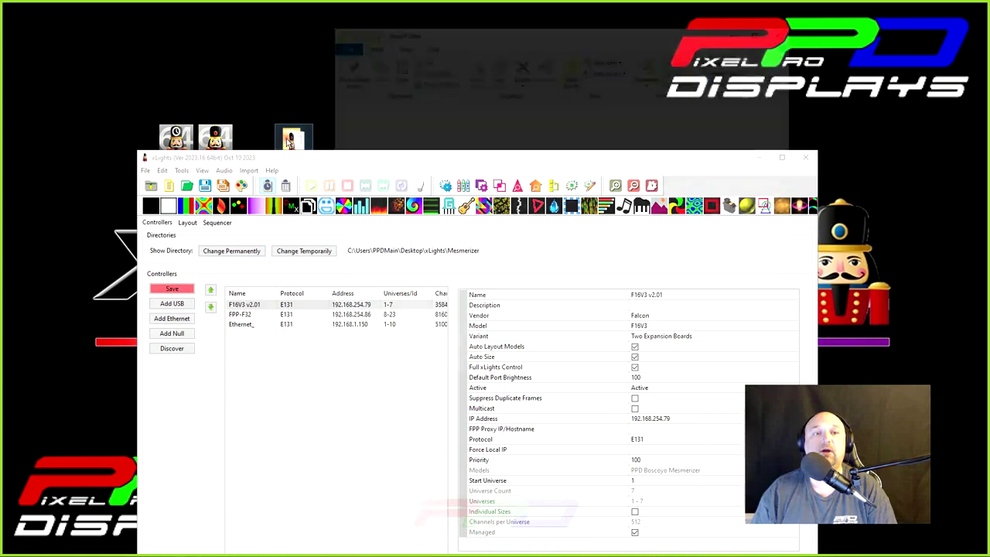
key("alt+F4")
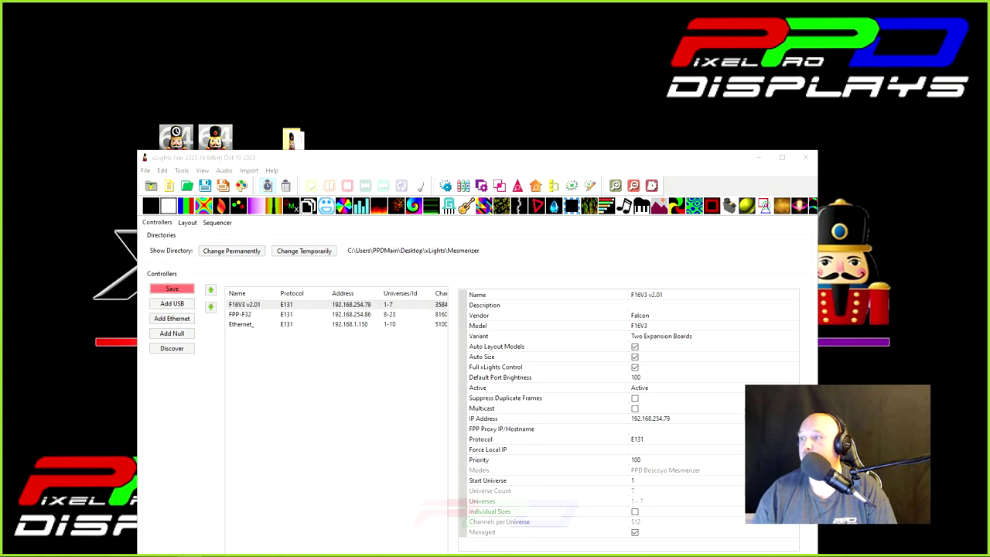
key("alt+Tab")
left_click_drag(166, 70, 489, 56)
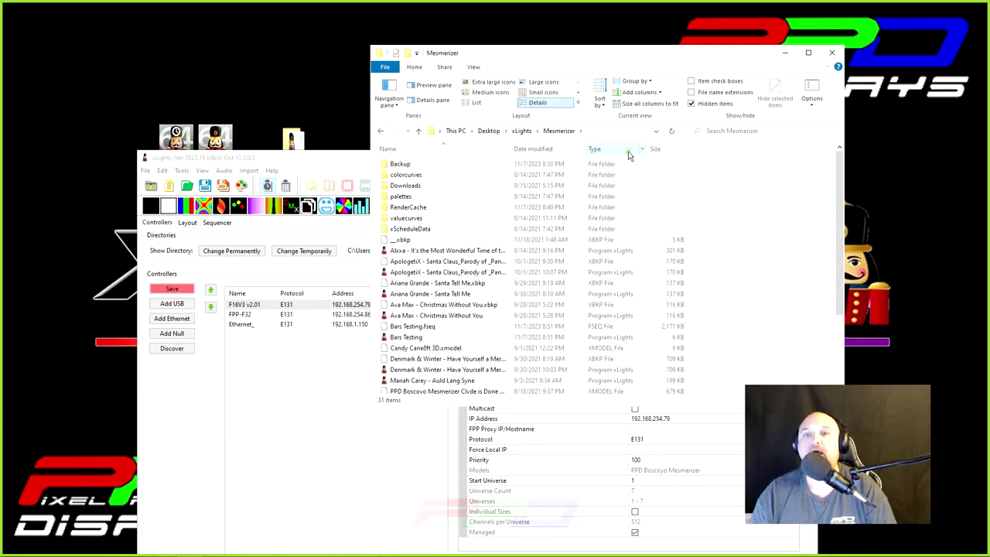
left_click(596, 149)
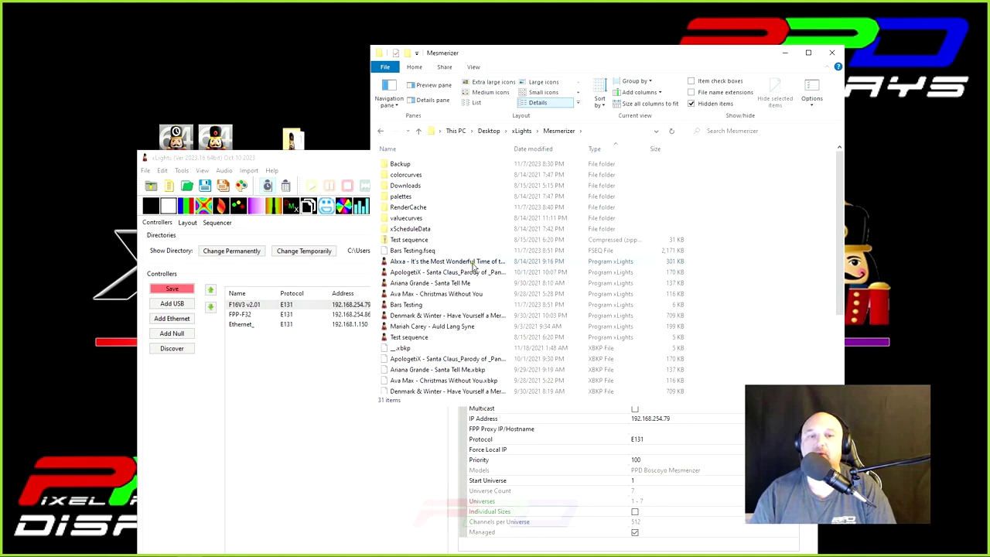
double_click(607, 252)
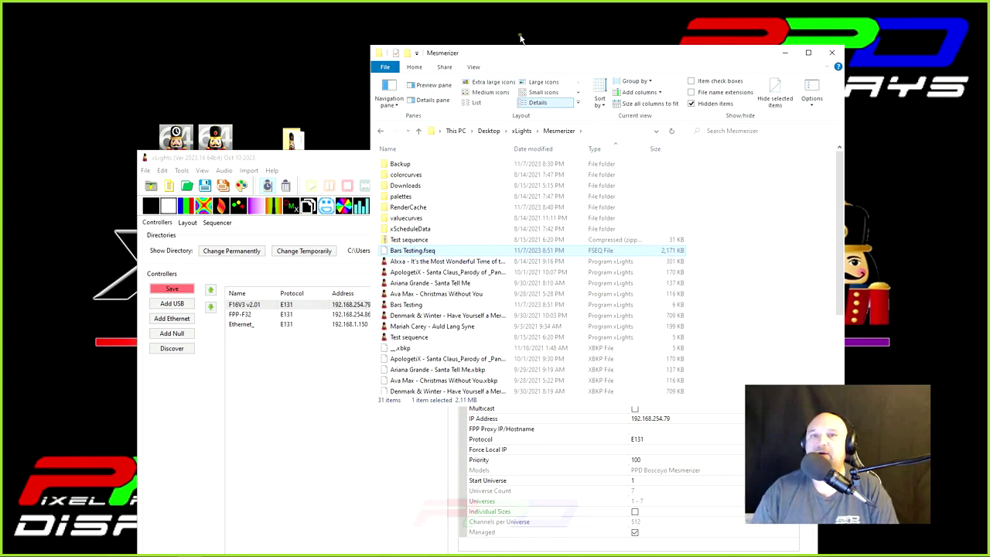
Step: Put the Mesmerizer folder window away and minimize xLights to clear the desktop
left_click_drag(510, 54, 510, 0)
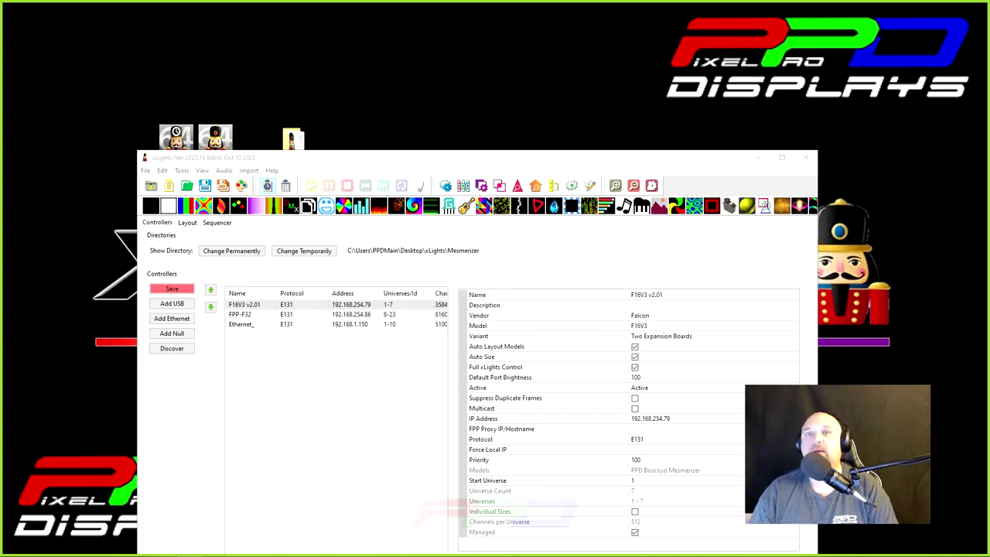
left_click_drag(366, 152, 366, 95)
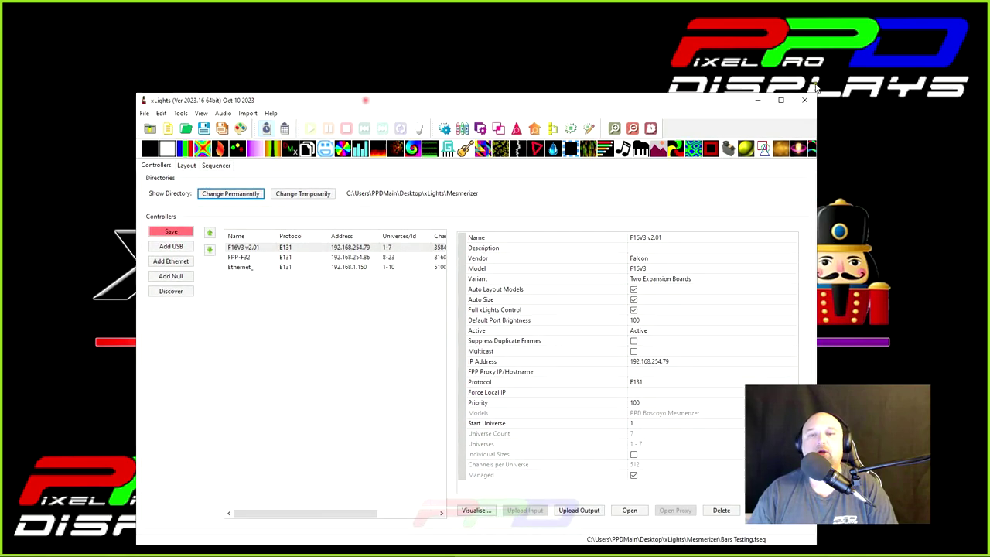
left_click(757, 101)
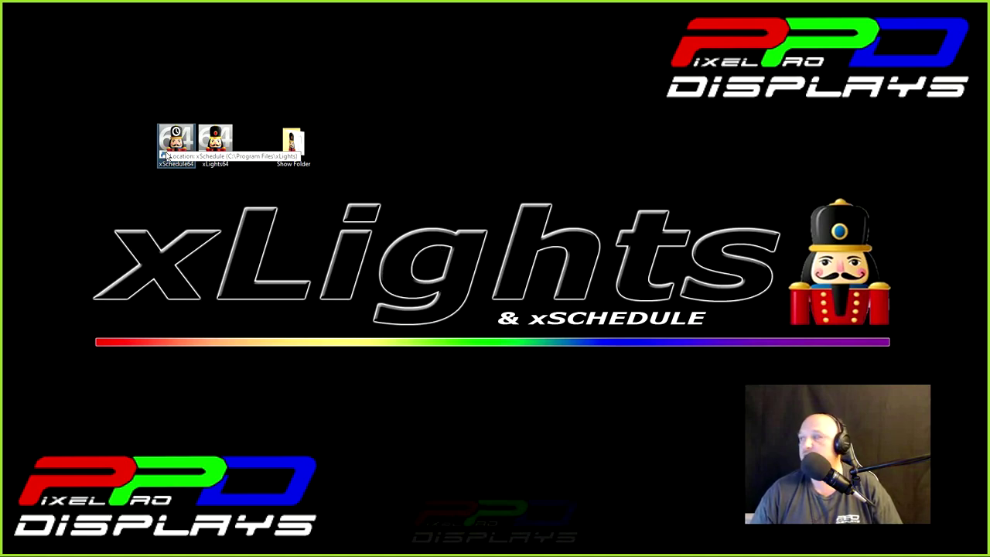
left_click(528, 186)
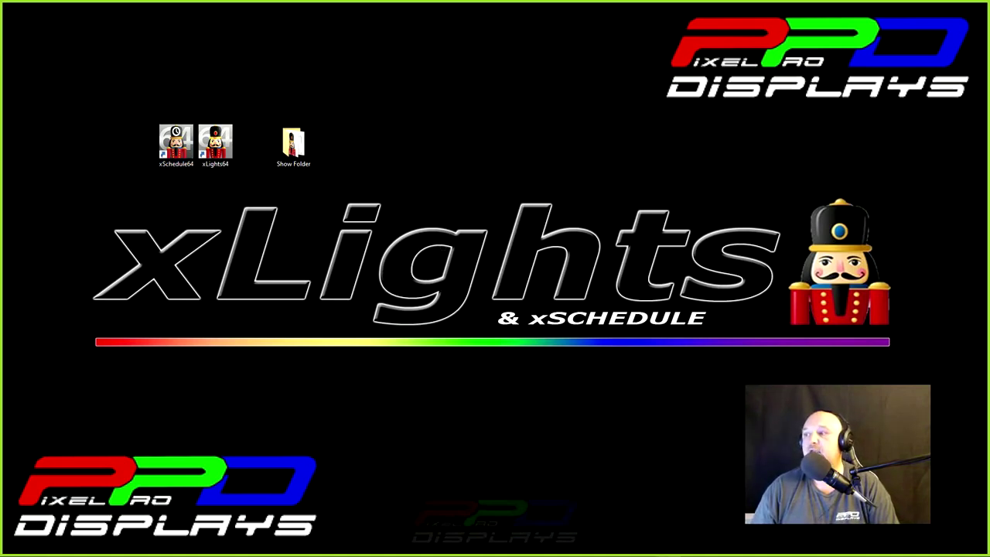
Step: Switch to xLights Scheduler on the desktop and enlarge its window to show the whole controller list
left_click_drag(989, 50, 360, 47)
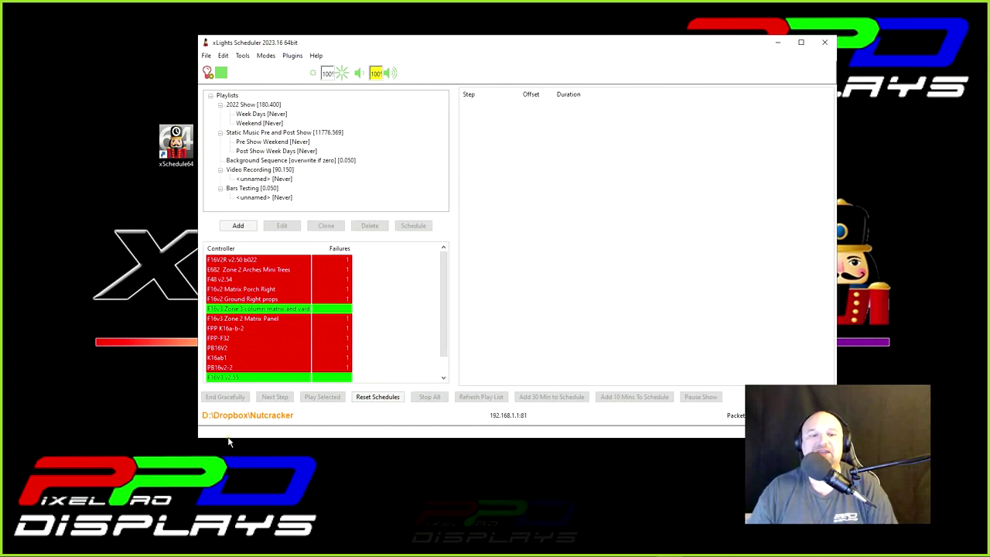
left_click_drag(229, 438, 229, 452)
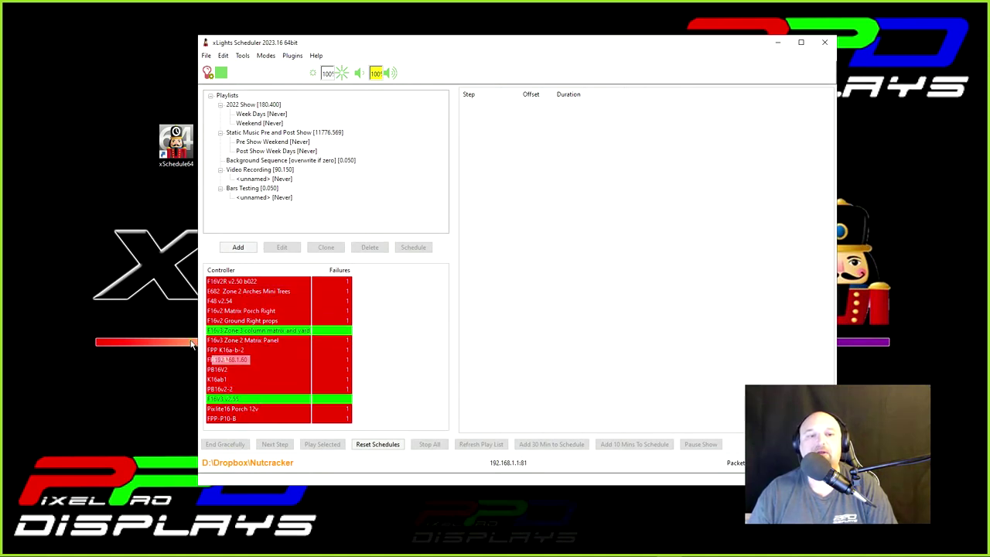
left_click_drag(196, 341, 126, 341)
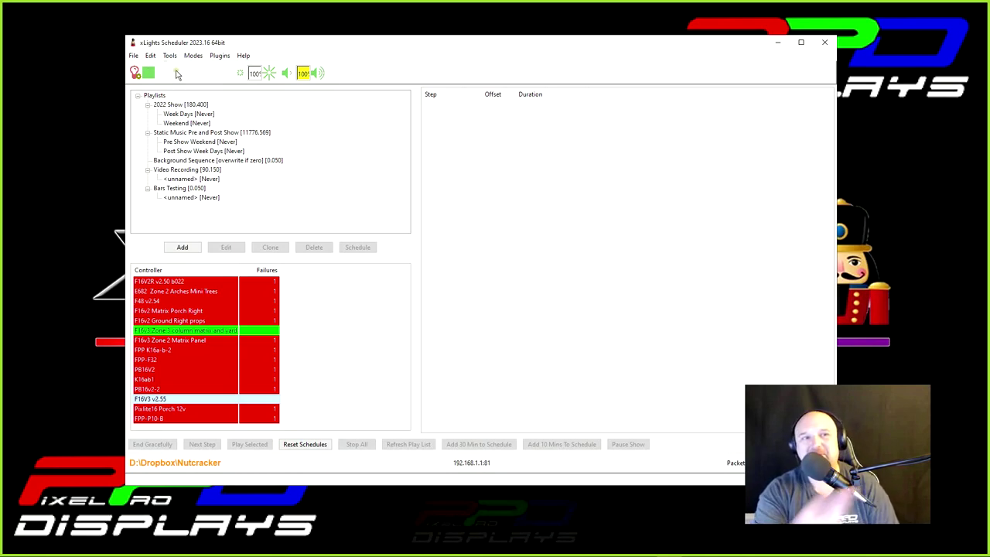
left_click_drag(176, 45, 203, 31)
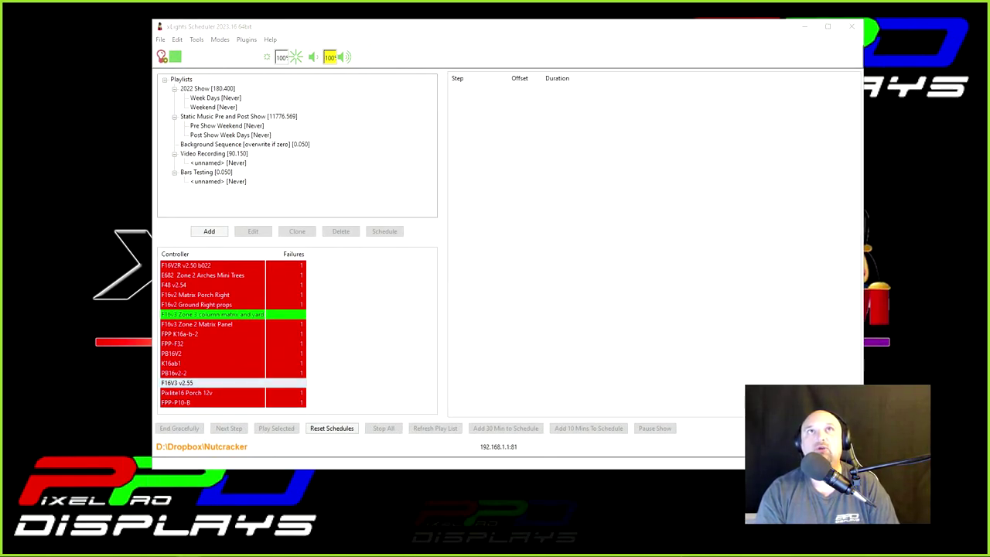
Step: Set the scheduler's show folder to Mesmerizer inside the desktop's xLights folder and save the schedule
left_click_drag(327, 34, 592, 33)
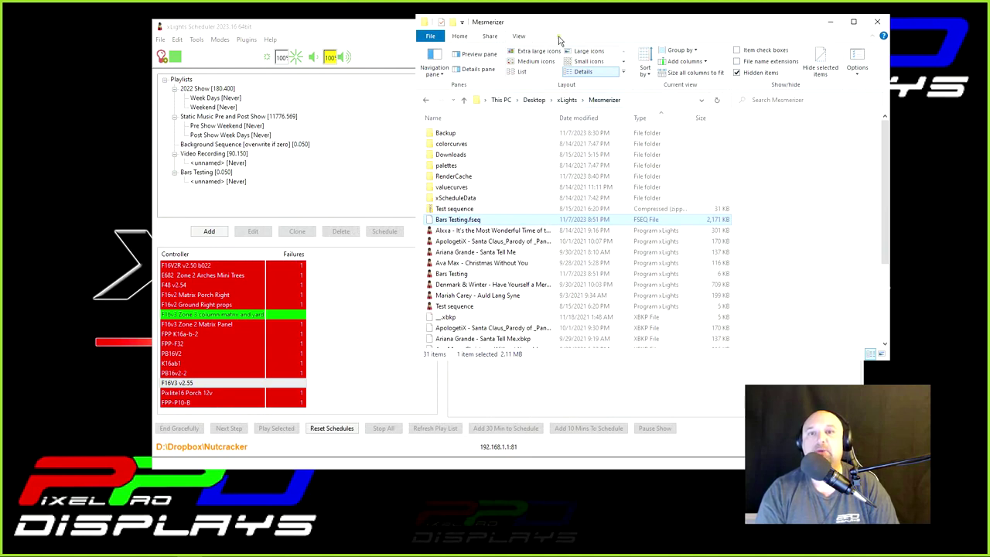
key("alt+F4")
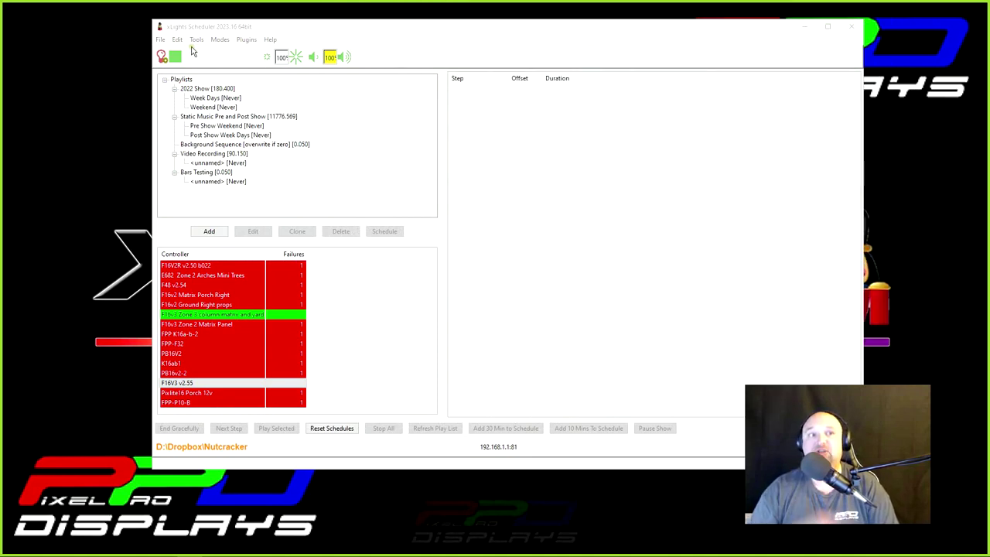
left_click(161, 41)
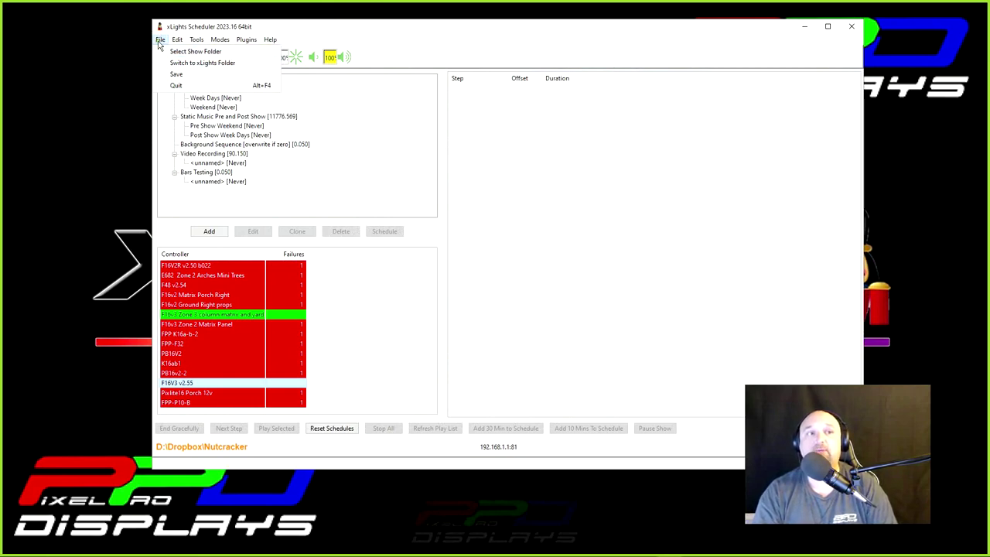
left_click(182, 54)
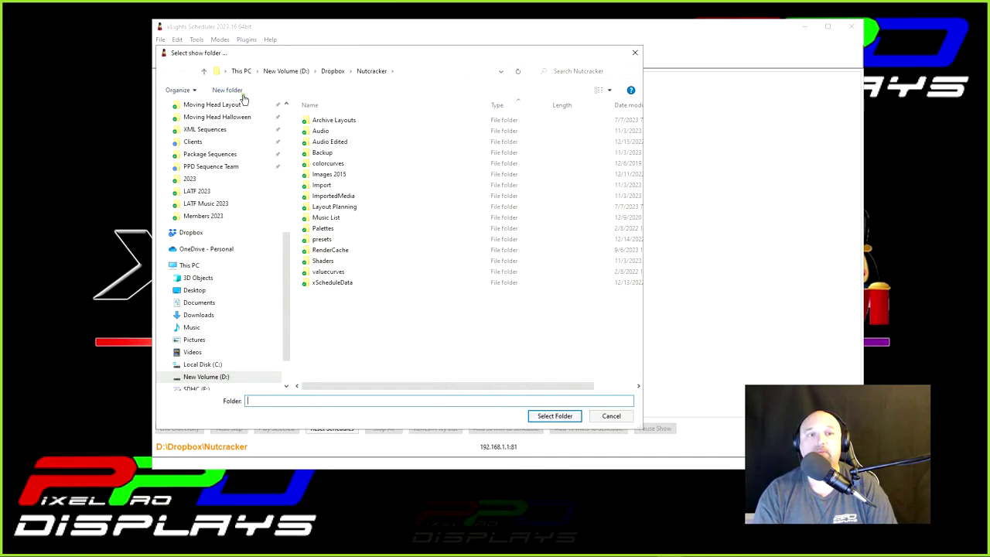
scroll(202, 193, "up", 3)
scroll(203, 193, "up", 5)
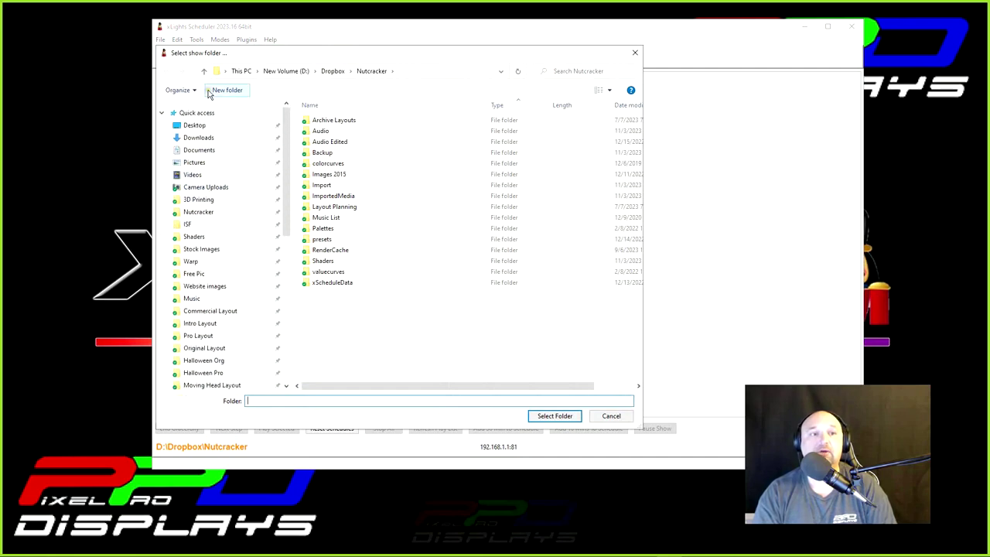
left_click(195, 137)
left_click(189, 125)
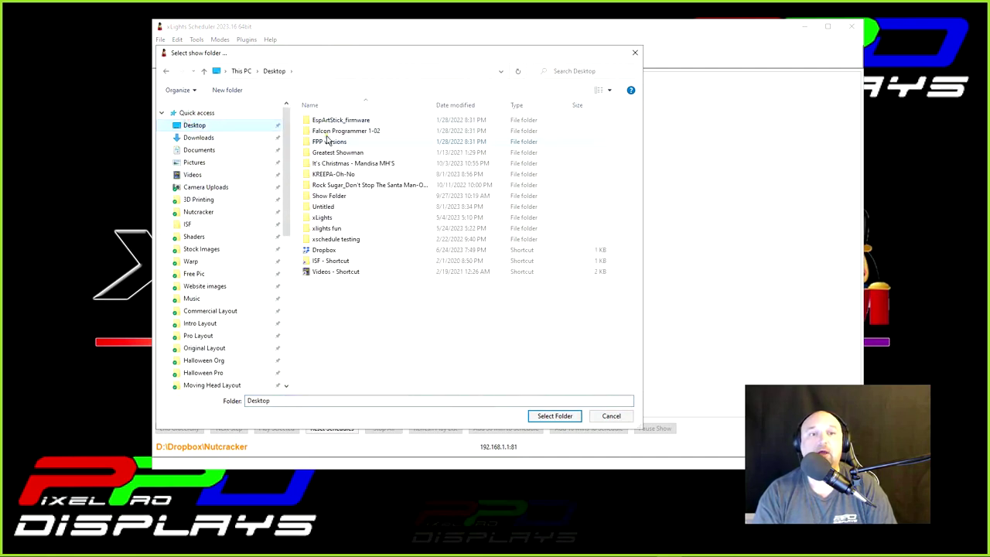
double_click(323, 218)
scroll(327, 248, "down", 7)
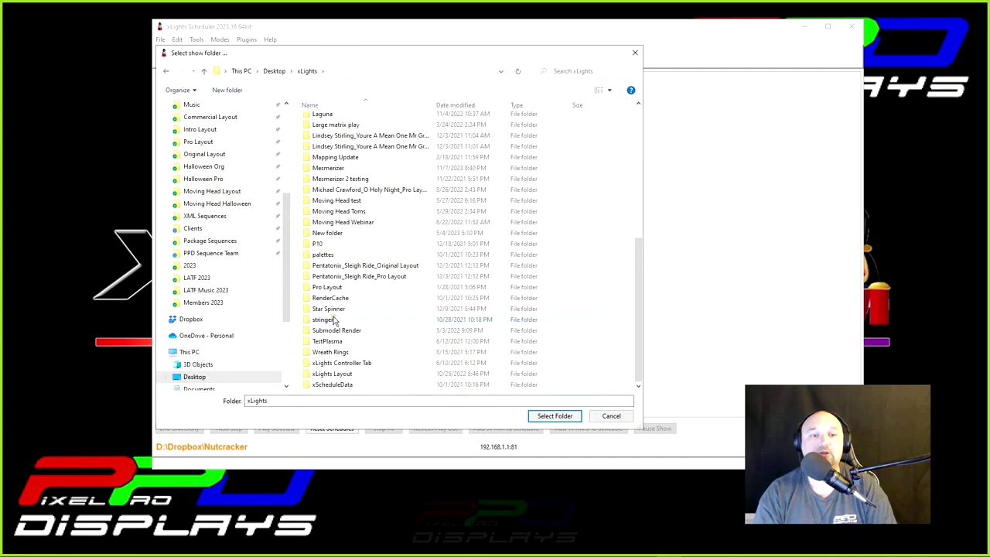
double_click(312, 169)
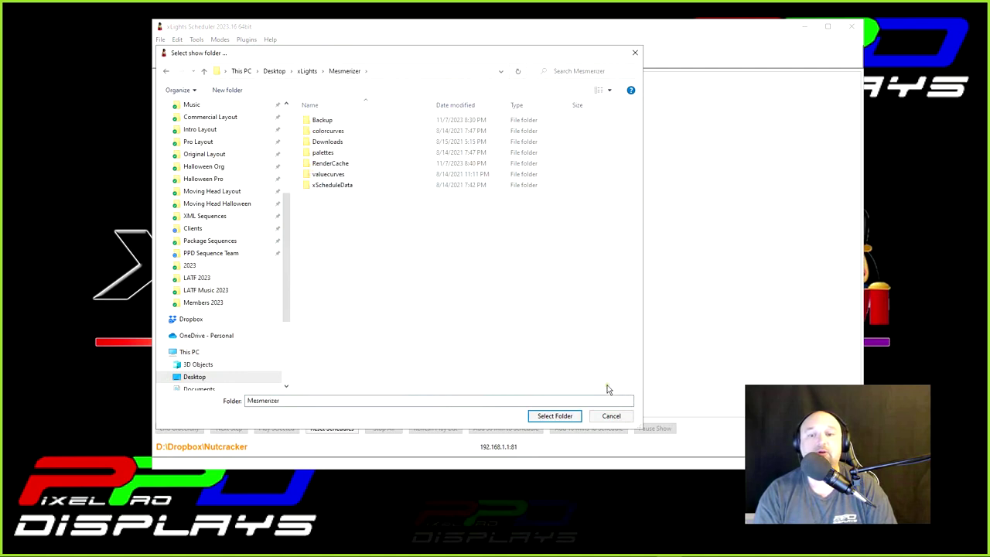
left_click(545, 415)
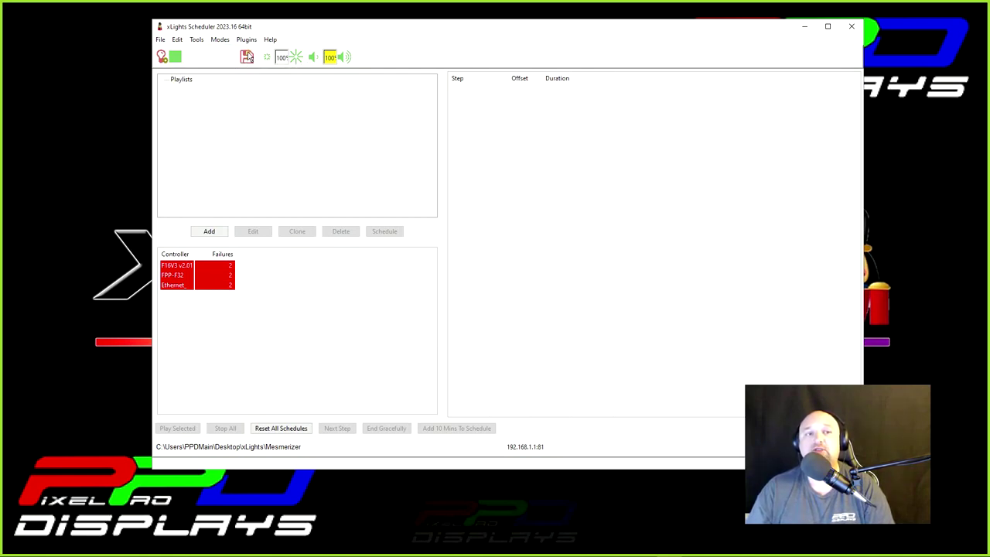
left_click(245, 58)
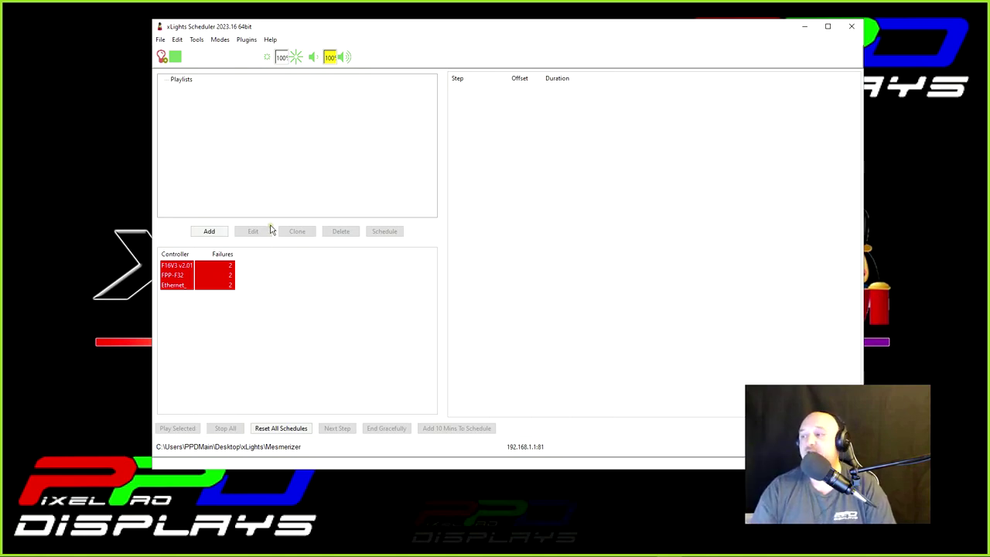
left_click(174, 82)
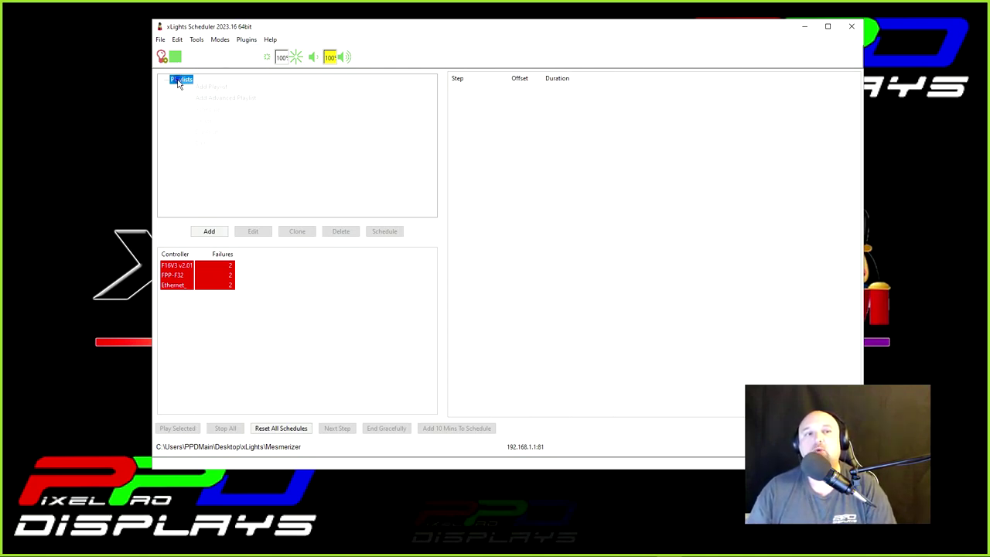
right_click(179, 81)
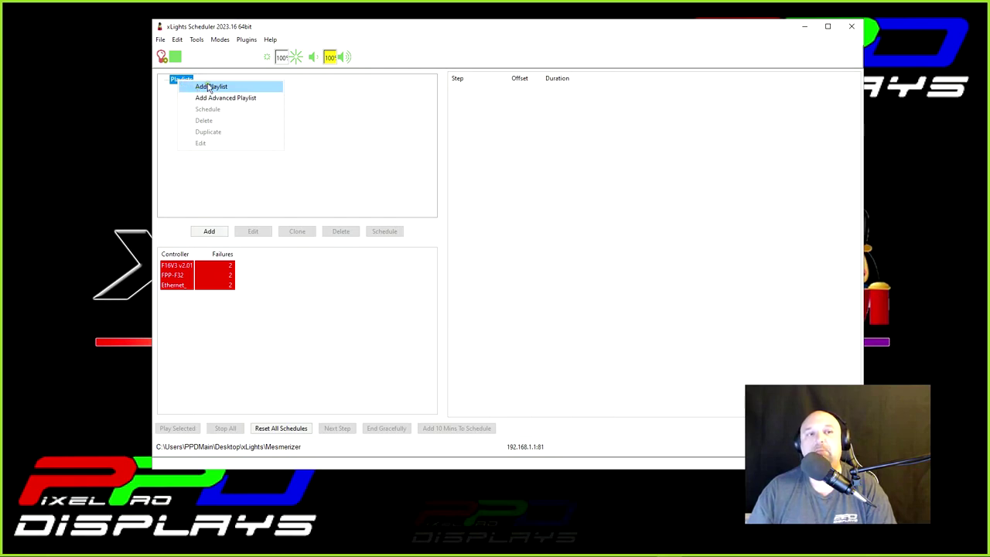
left_click(210, 87)
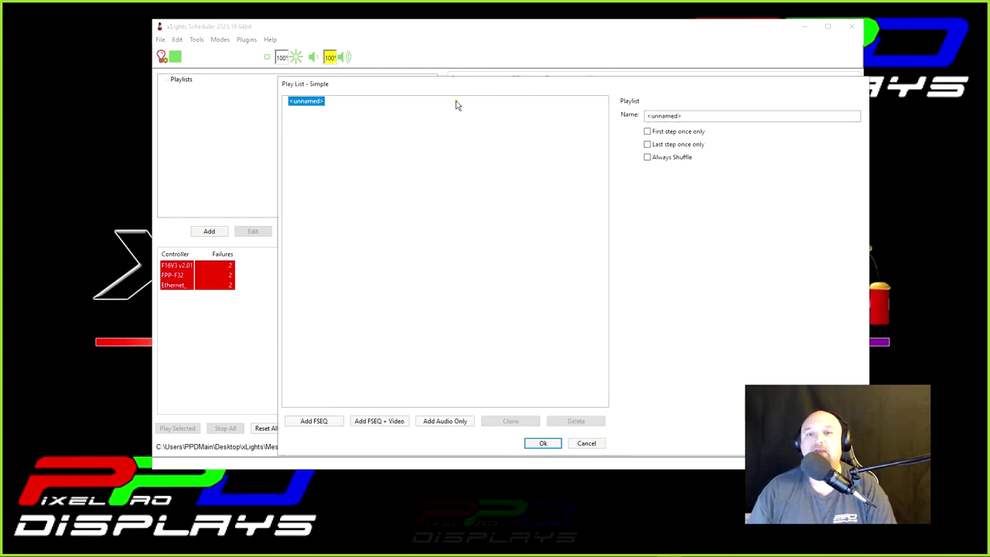
left_click(589, 443)
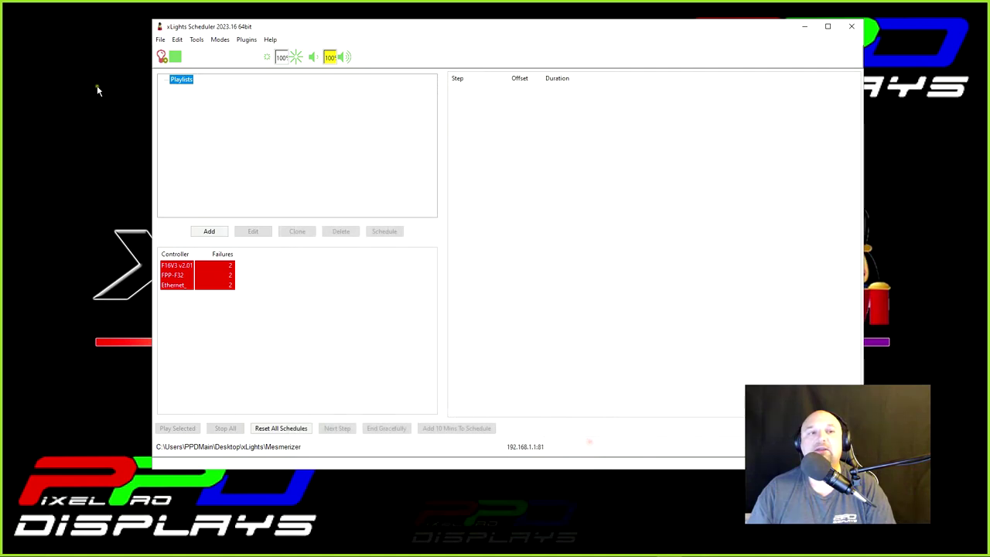
Step: Add a simple playlist to the scheduler and name it 2023 Show
right_click(180, 84)
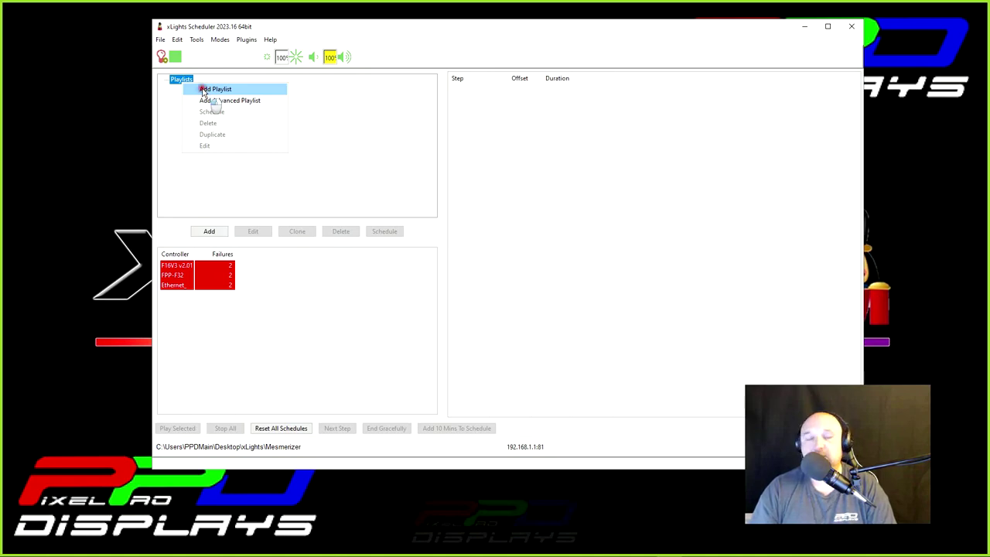
left_click(202, 89)
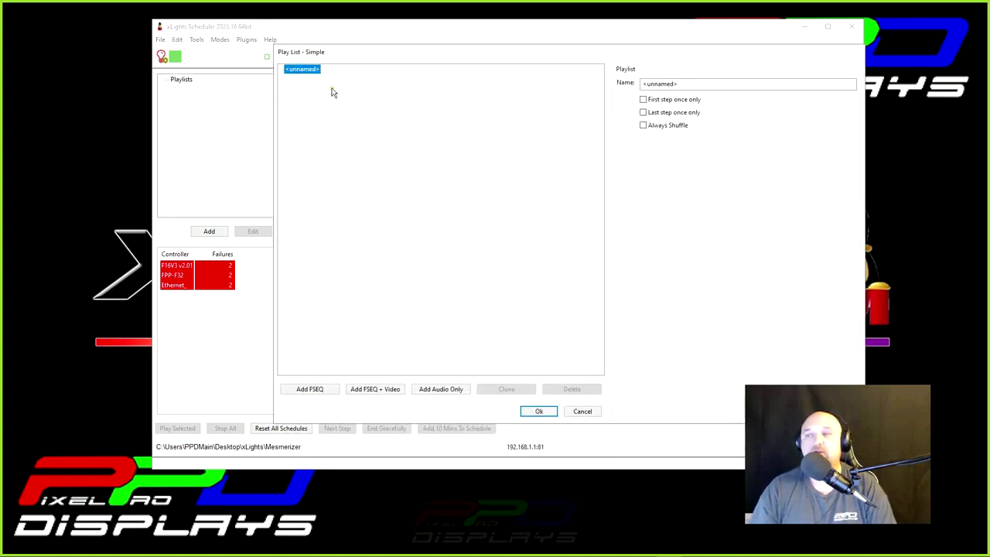
key("Tab")
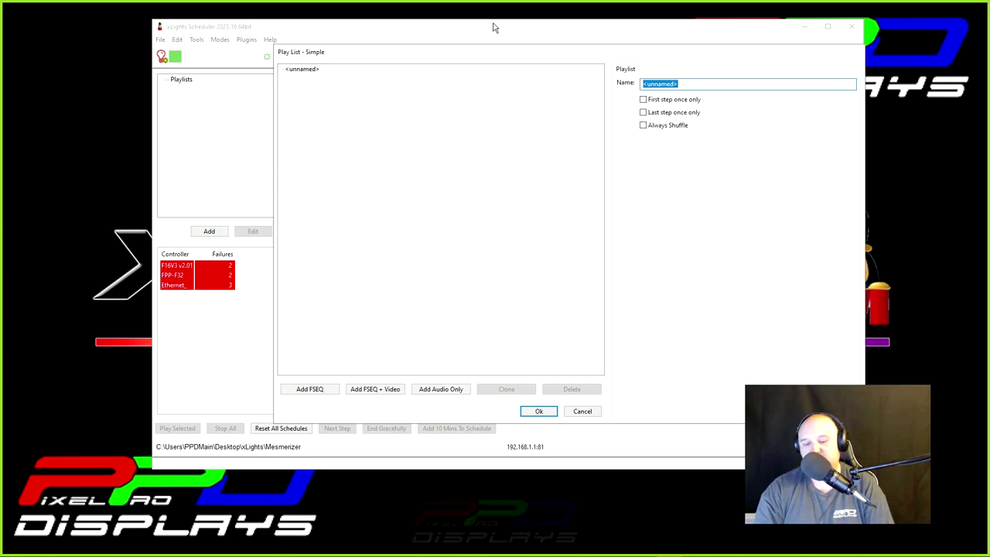
type("M")
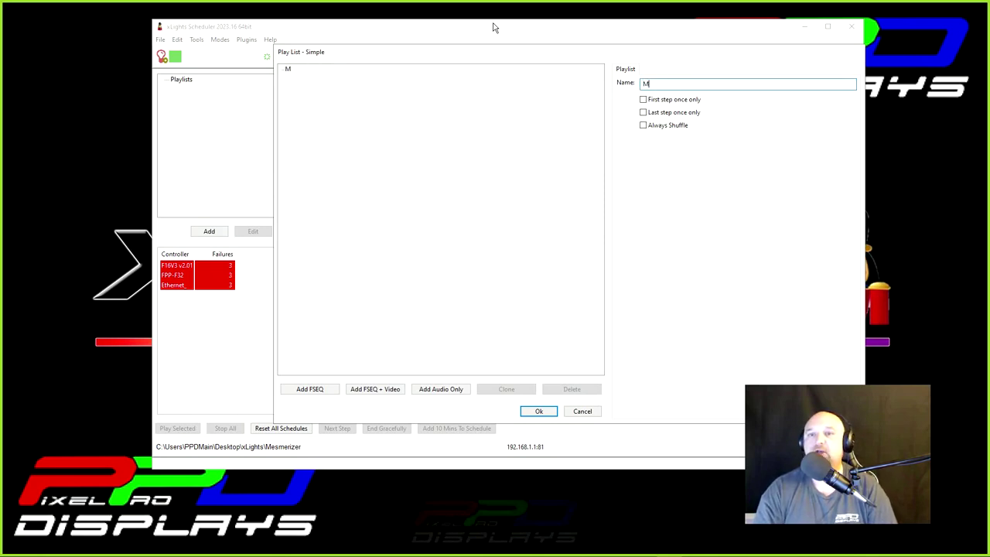
key("BackSpace")
type("@0")
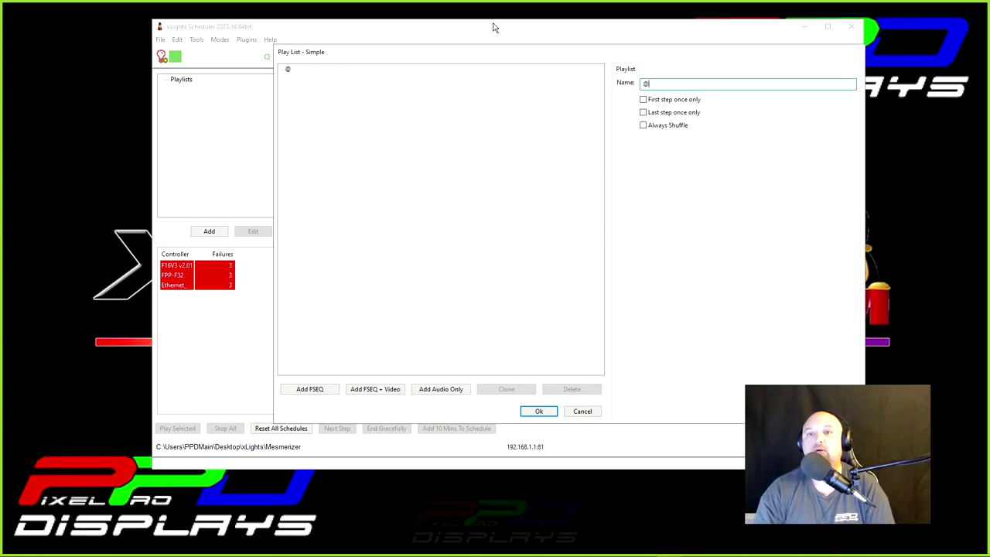
key("BackSpace")
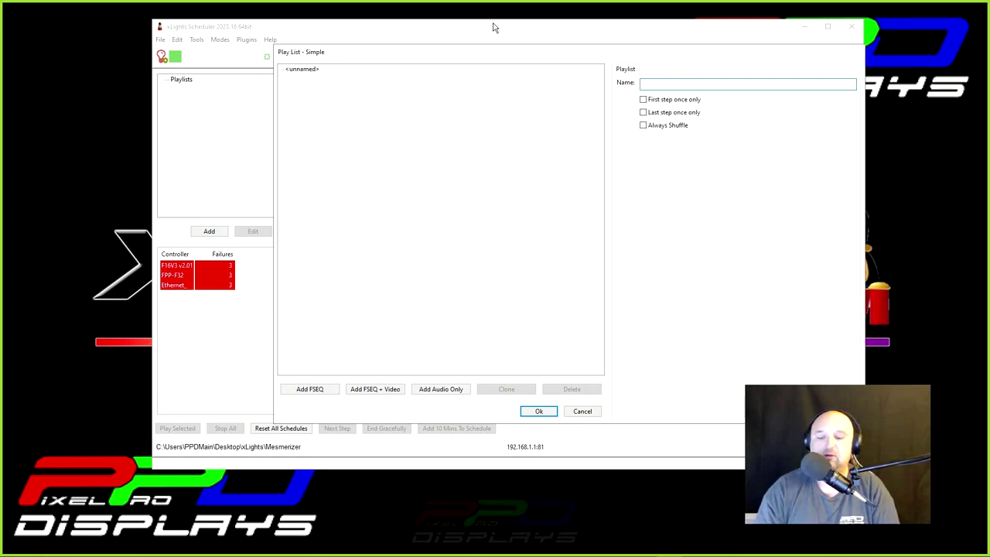
type("2023 Show")
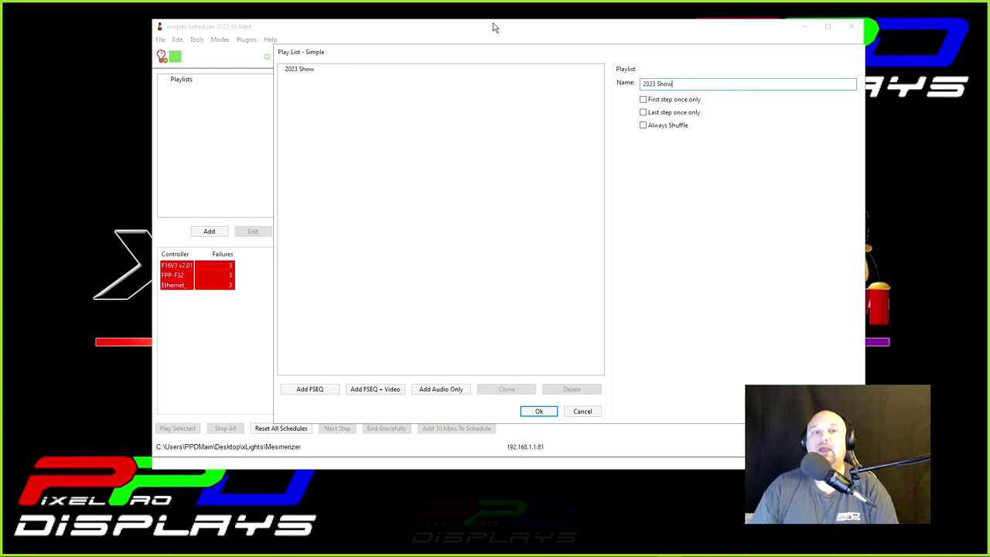
left_click(411, 178)
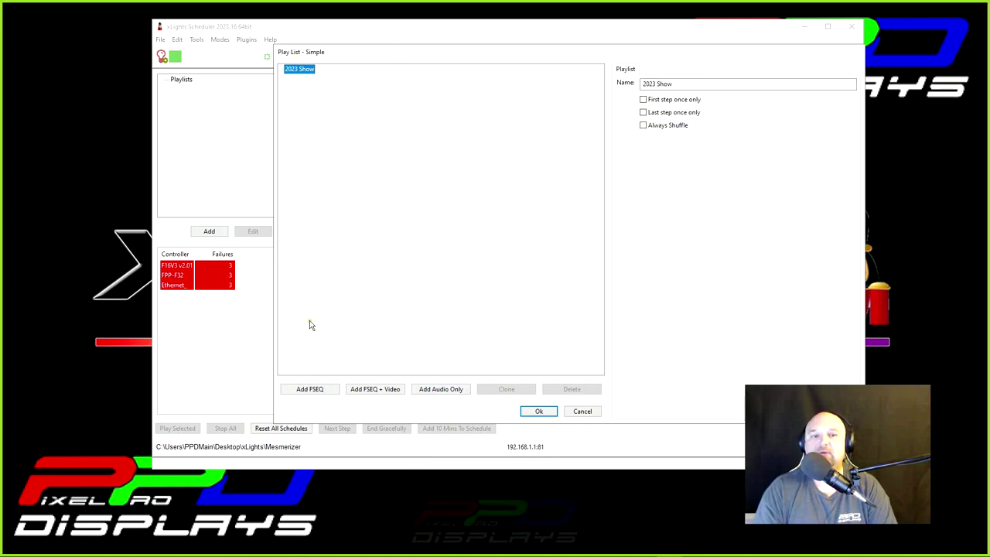
Step: Add Bars Testing.fseq from the Mesmerizer folder to the 2023 Show playlist as an FSEQ step
left_click(307, 391)
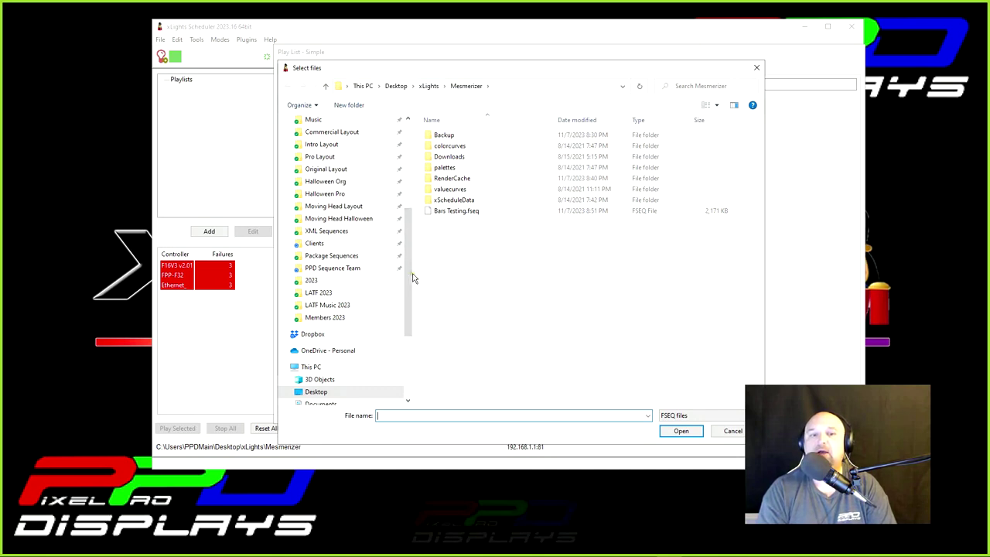
left_click(446, 214)
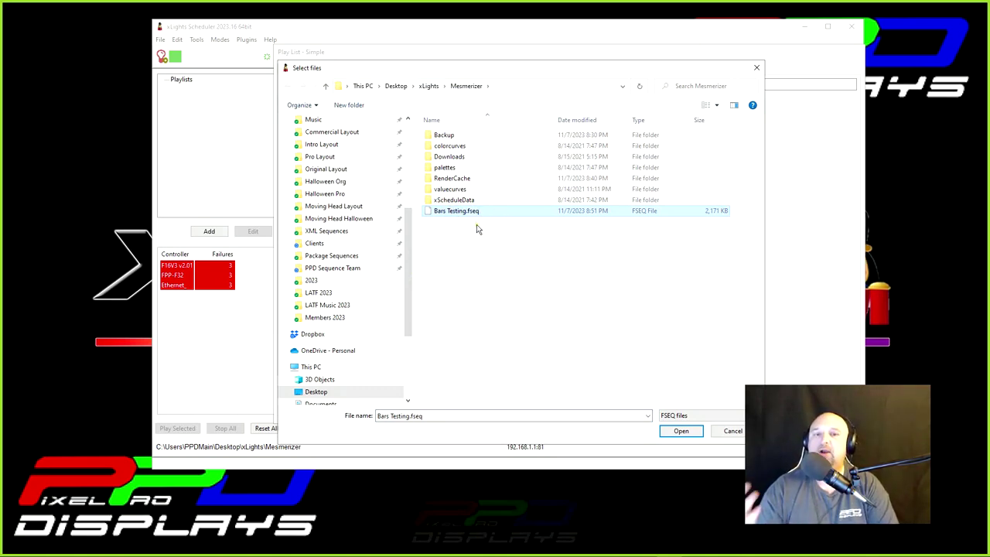
left_click(682, 431)
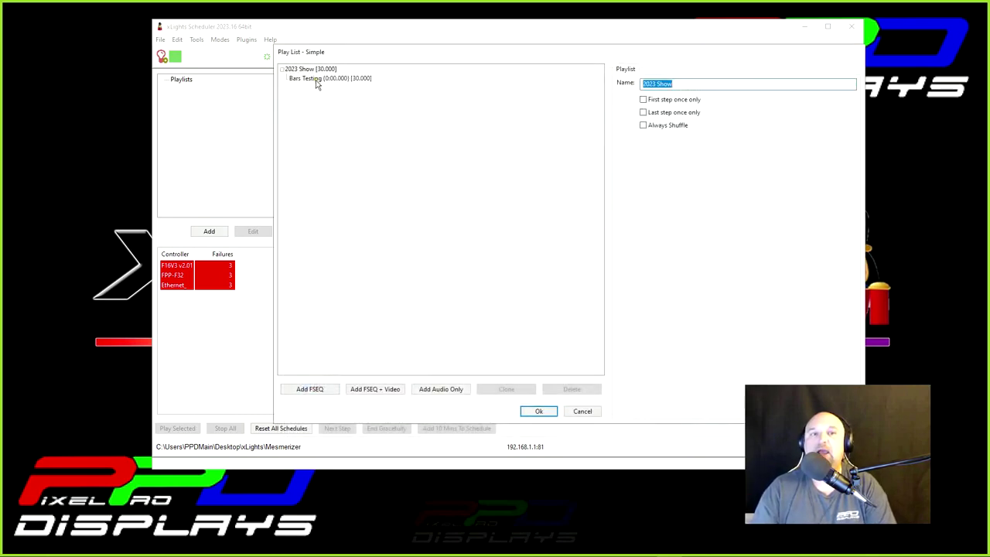
Step: Examine the Bars Testing step's blend mode options and FSEQ file choice, keeping Overwrite and the current file
left_click(315, 80)
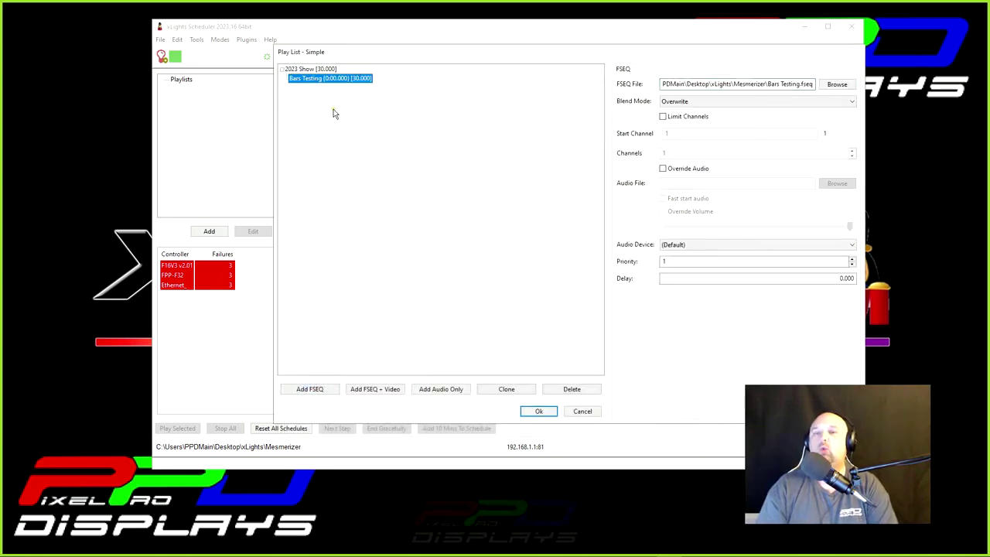
left_click(301, 69)
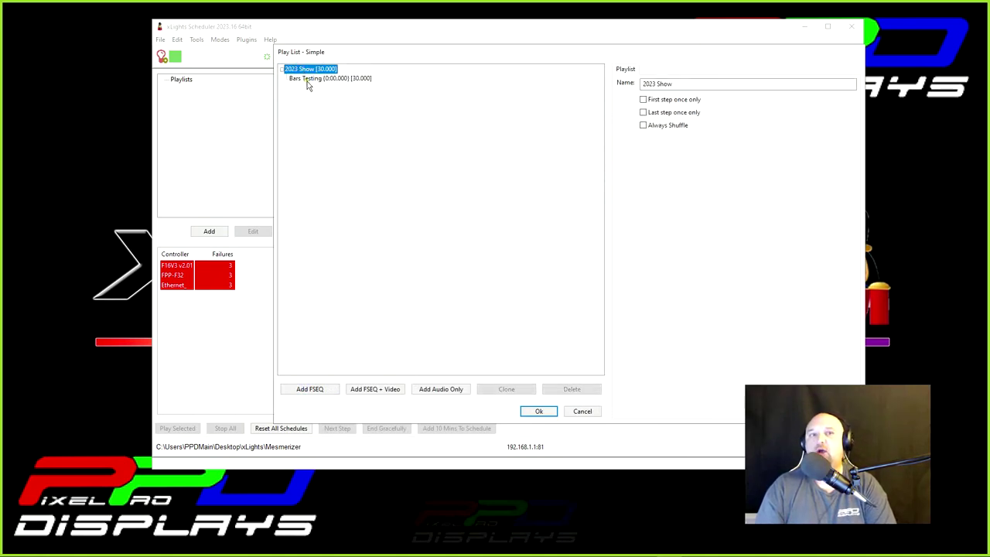
left_click(307, 83)
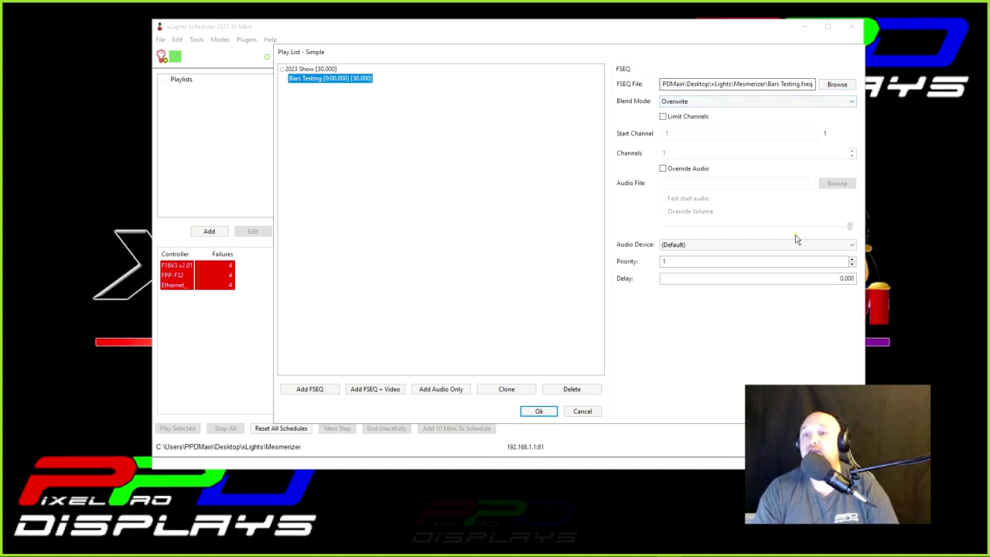
left_click(692, 104)
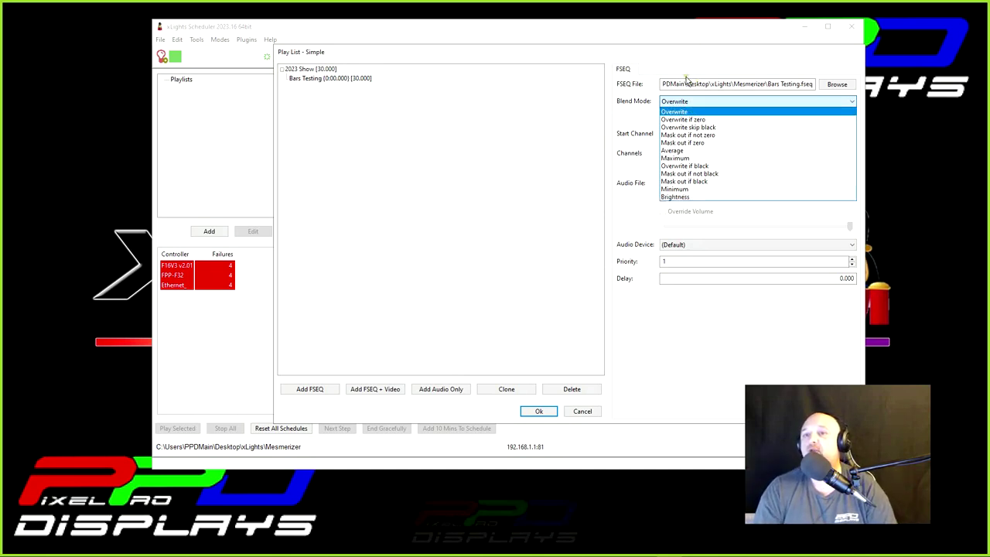
left_click(673, 103)
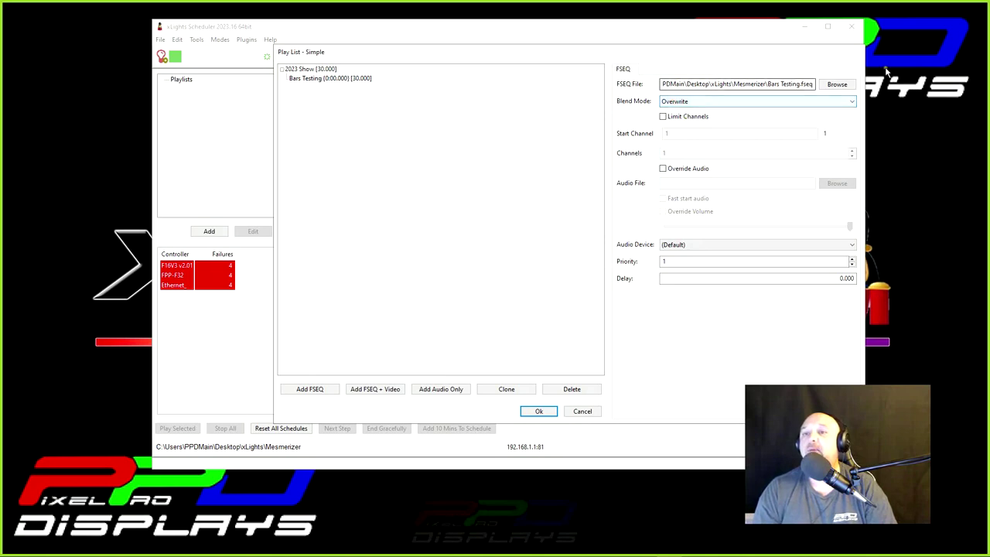
left_click(715, 102)
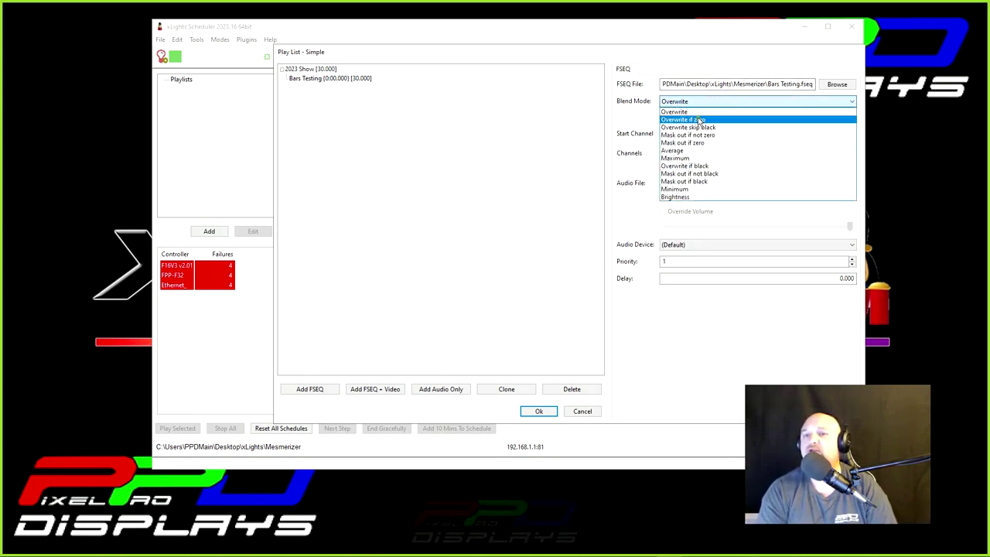
left_click(682, 111)
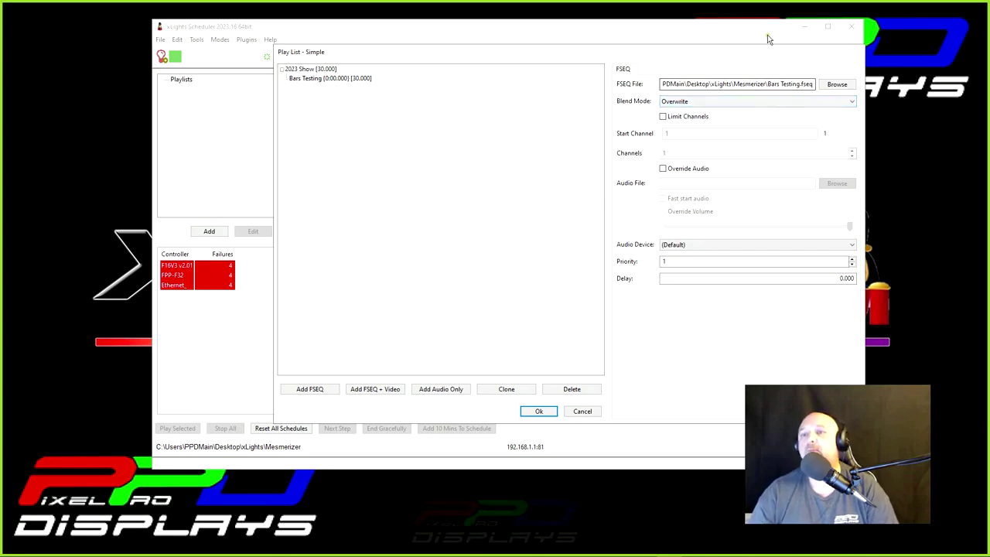
left_click(825, 88)
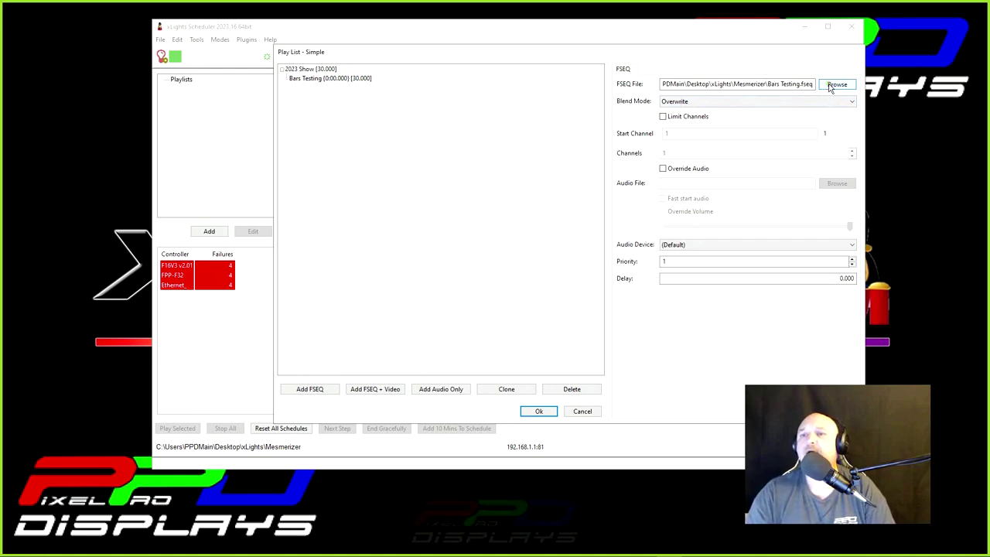
left_click(831, 85)
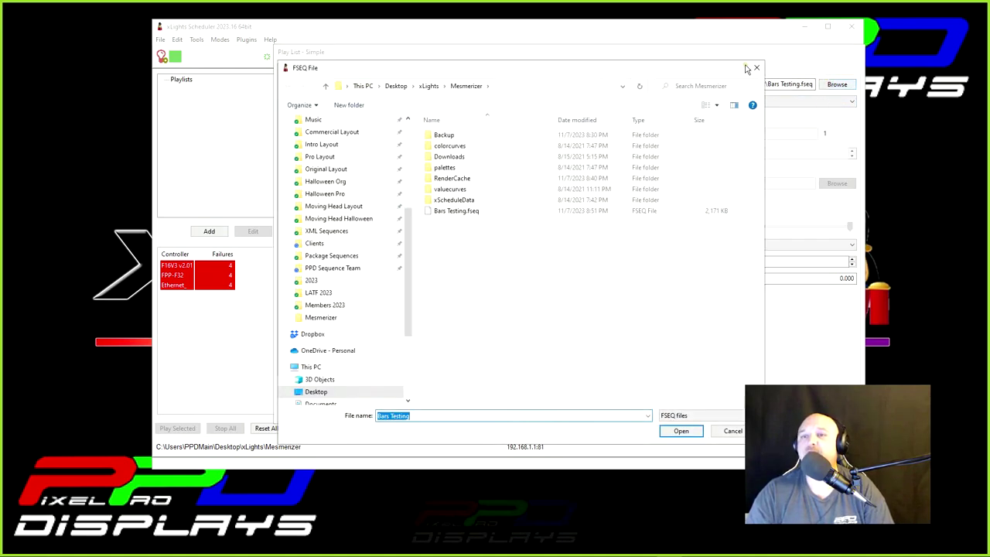
left_click(754, 71)
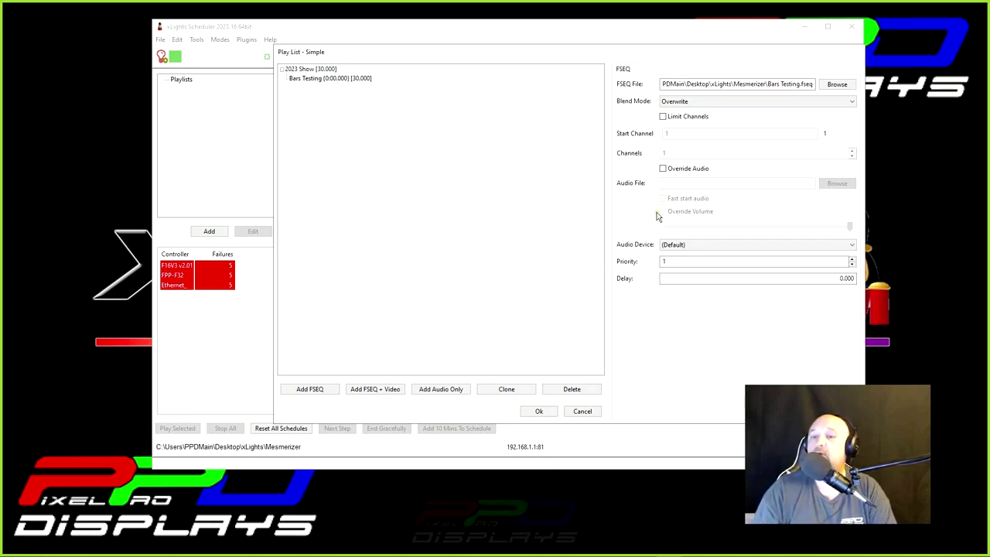
Step: Examine the Bars Testing step's audio override, audio device, priority and delay settings, leaving the audio override off
left_click(663, 169)
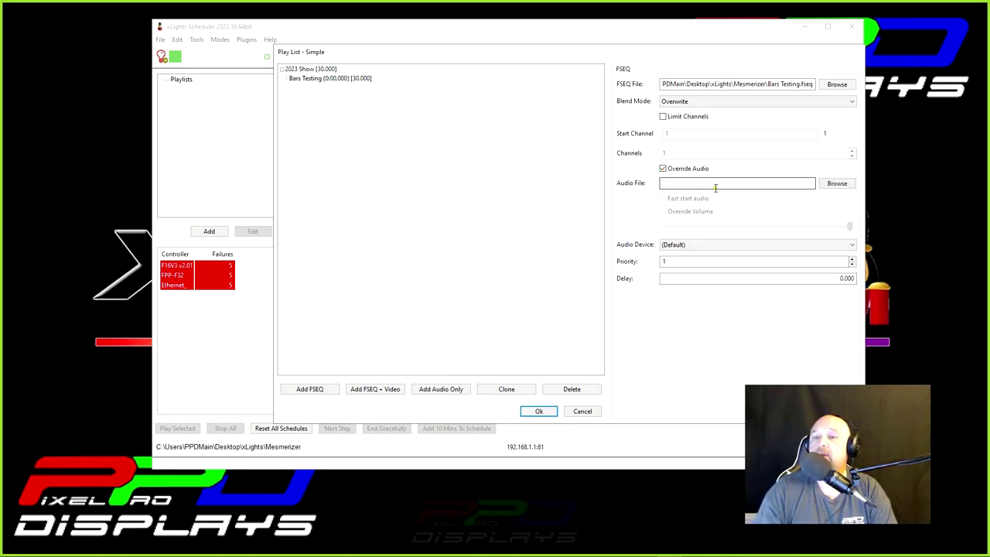
left_click(664, 169)
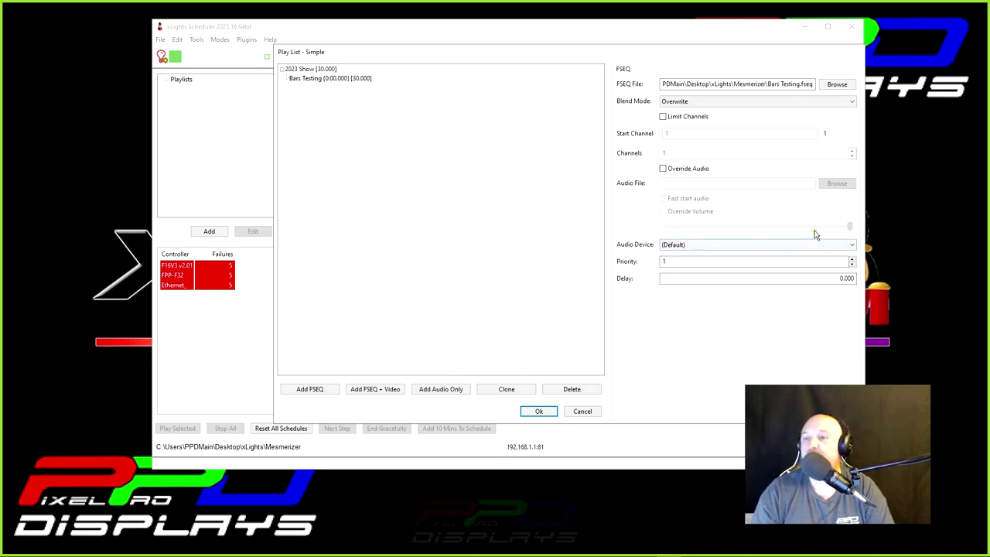
left_click(671, 246)
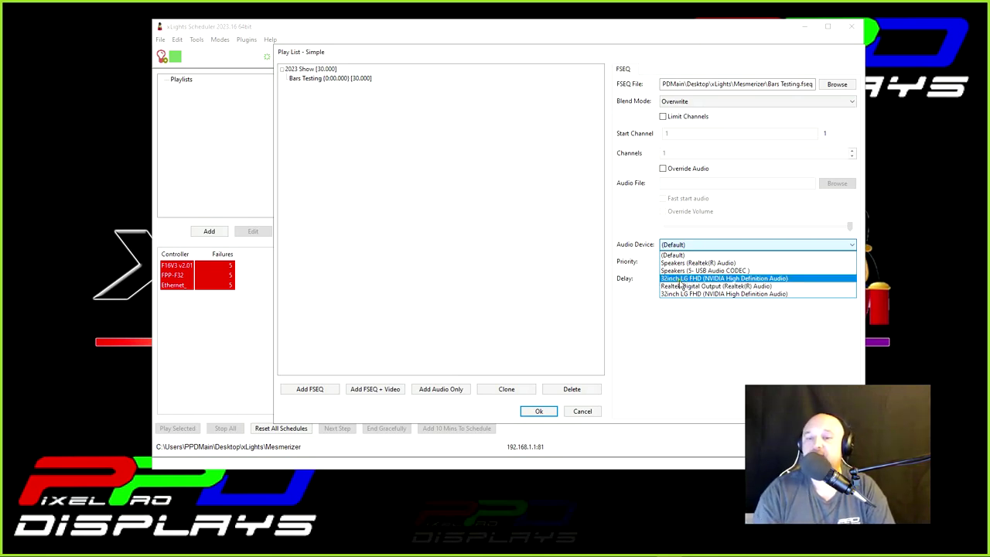
left_click(665, 241)
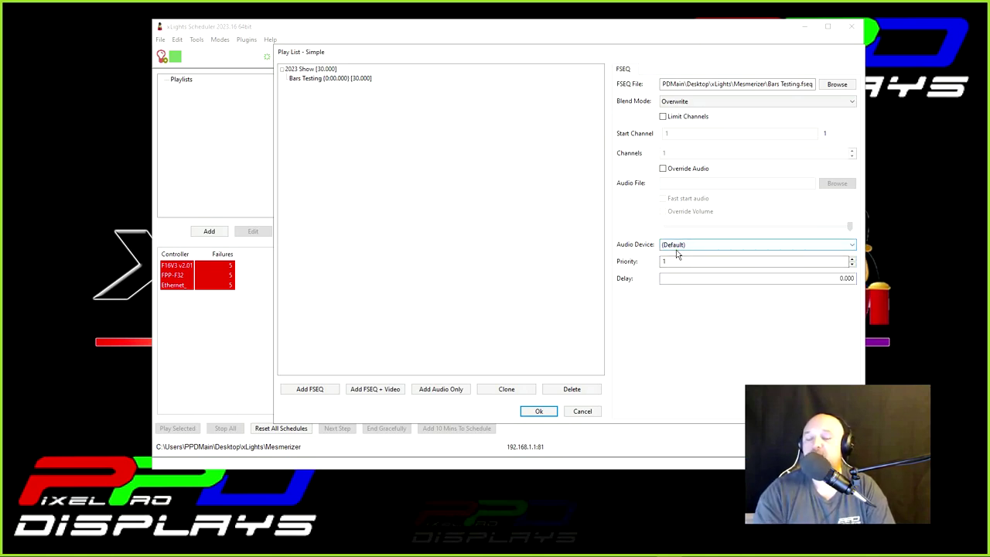
left_click(674, 261)
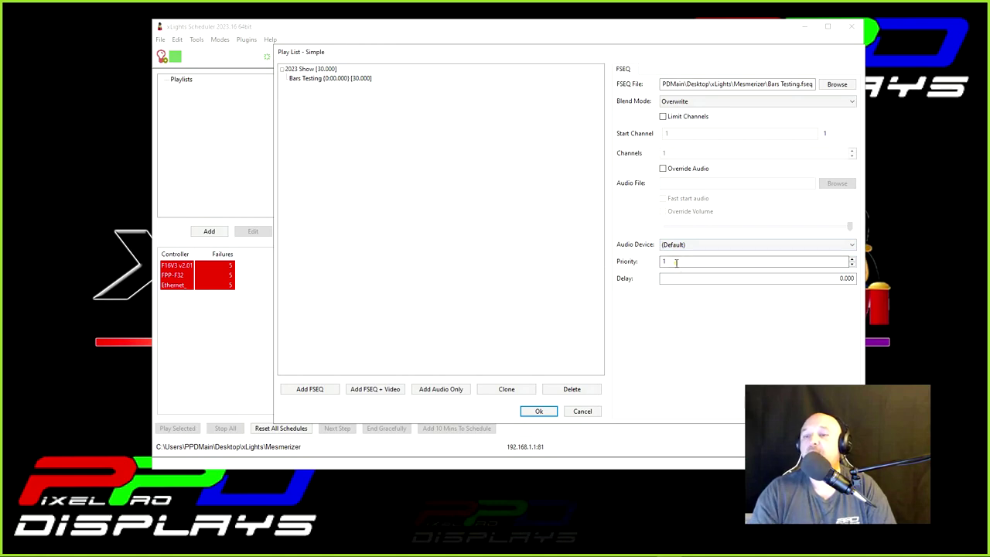
left_click(715, 280)
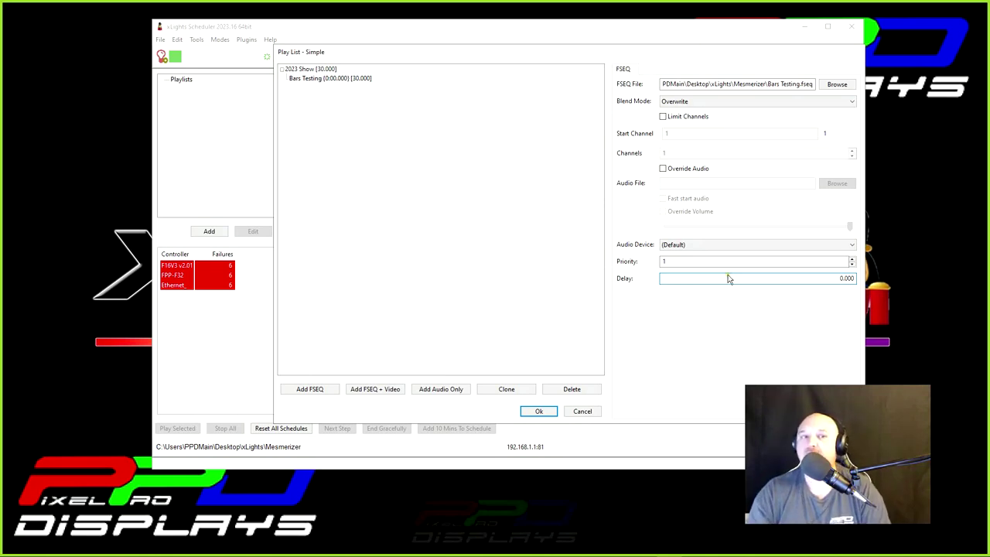
Step: Accept the 2023 Show playlist with its Bars Testing entry, and select that step in the scheduler's step list
left_click(309, 80)
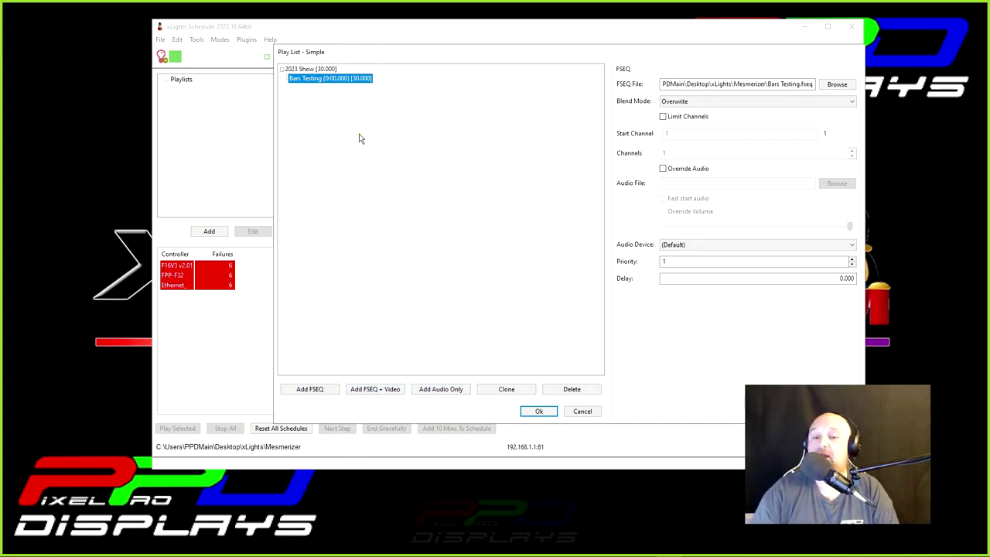
left_click(535, 411)
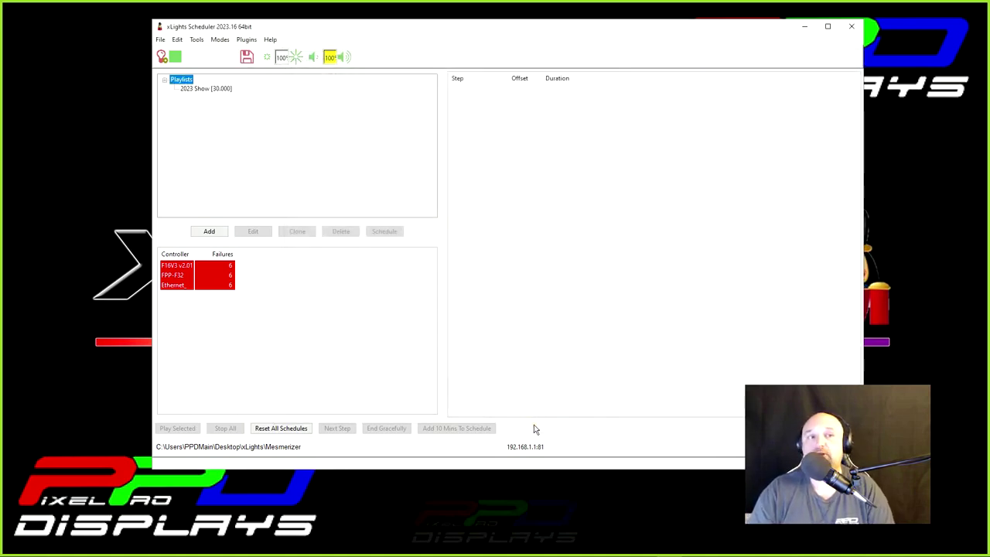
left_click(202, 91)
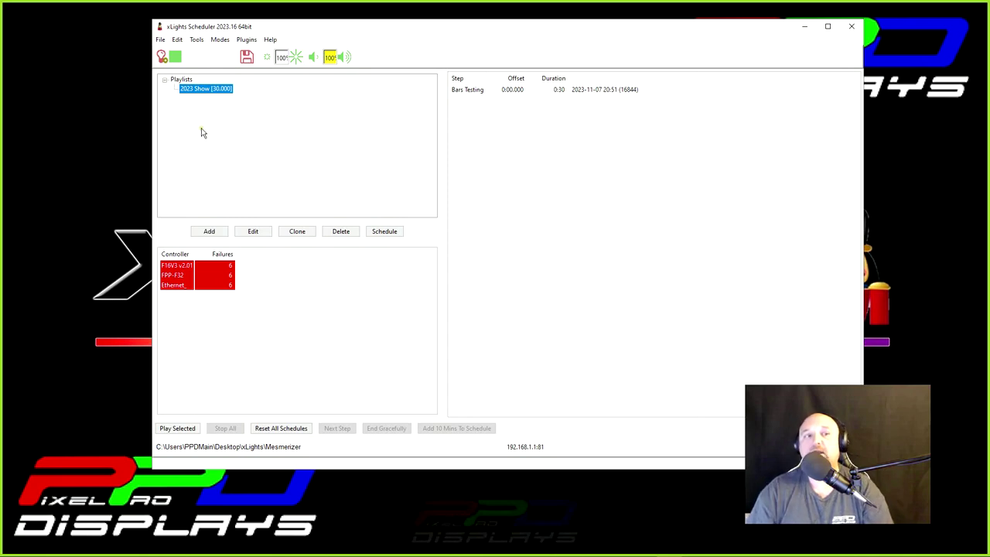
left_click(494, 91)
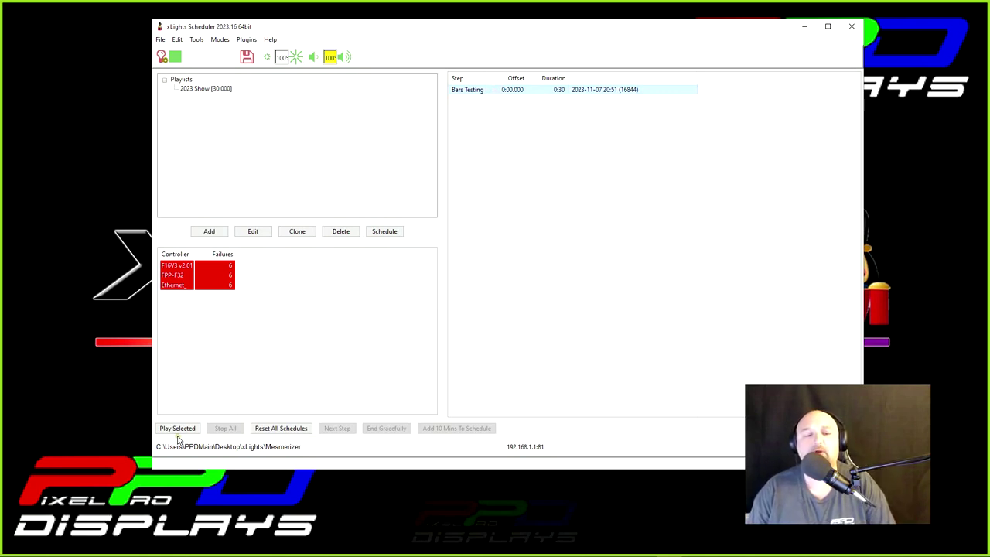
Step: Play the 2023 Show playlist with its Bars Testing step through the scheduler
left_click(212, 89)
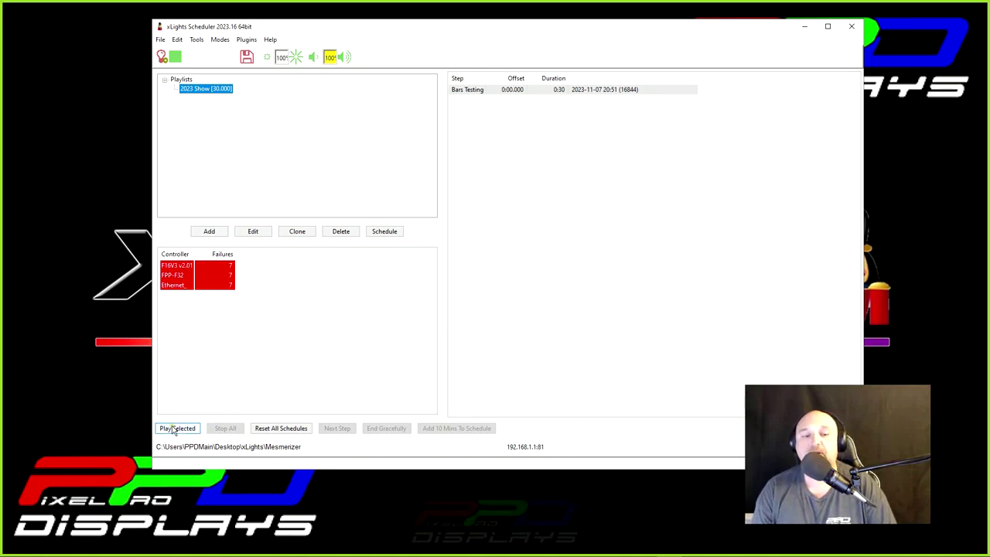
left_click(475, 92)
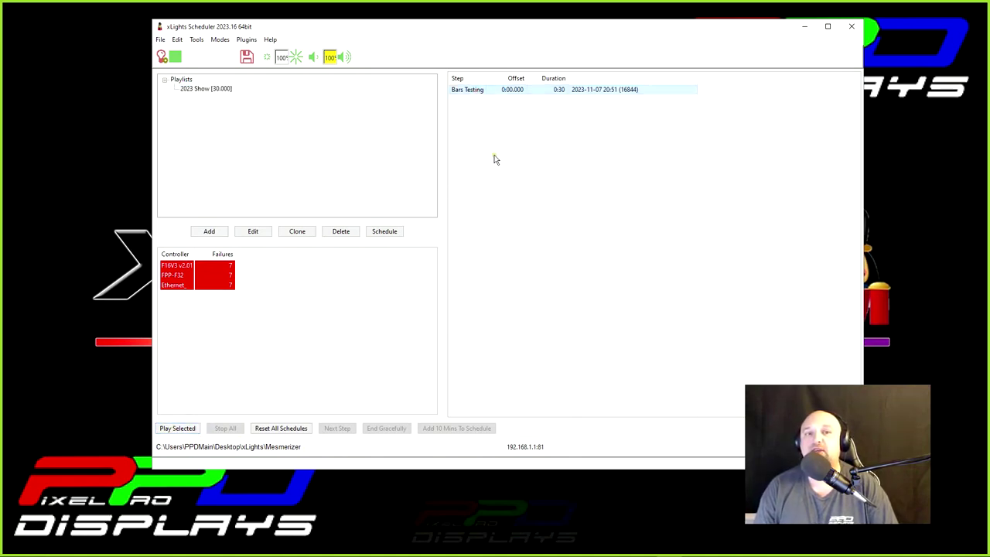
left_click(206, 89)
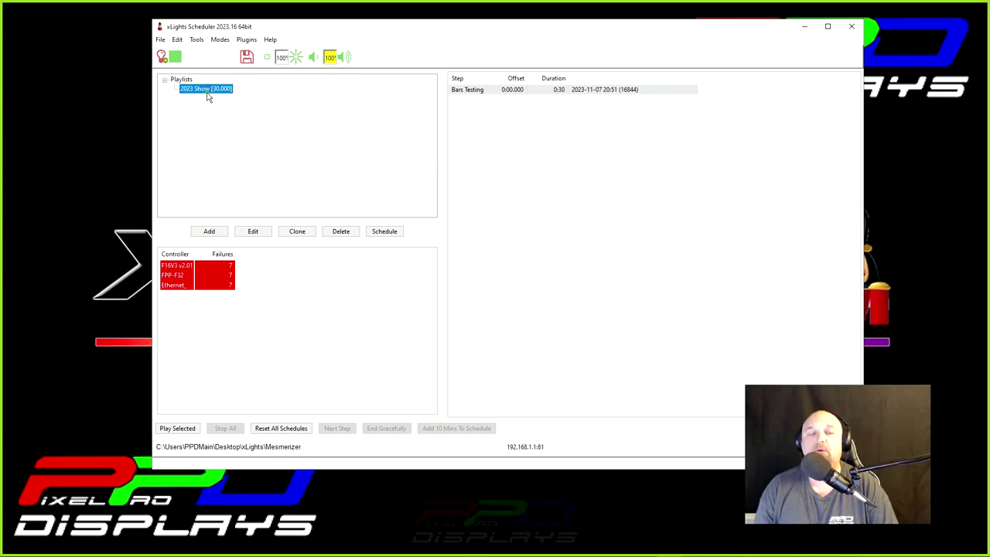
left_click(175, 430)
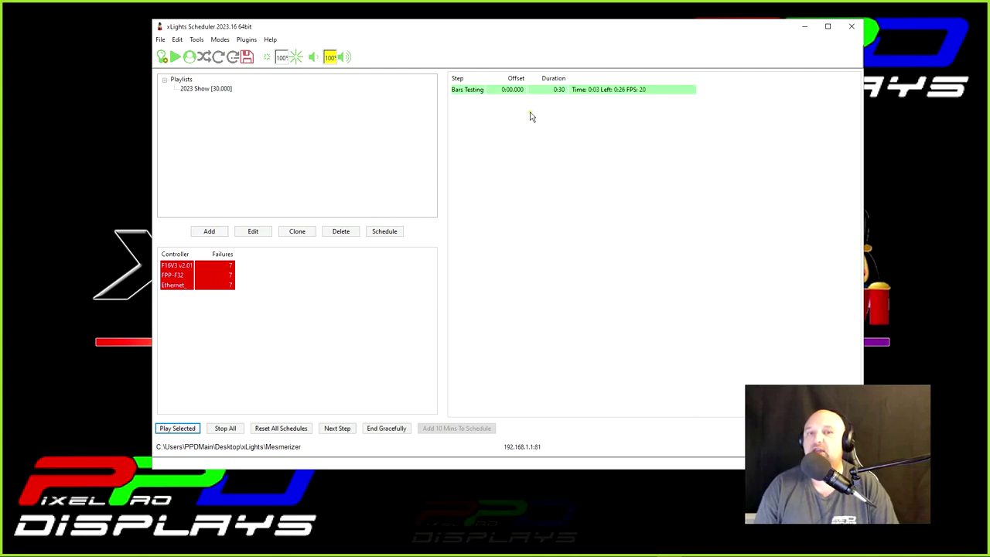
left_click(549, 89)
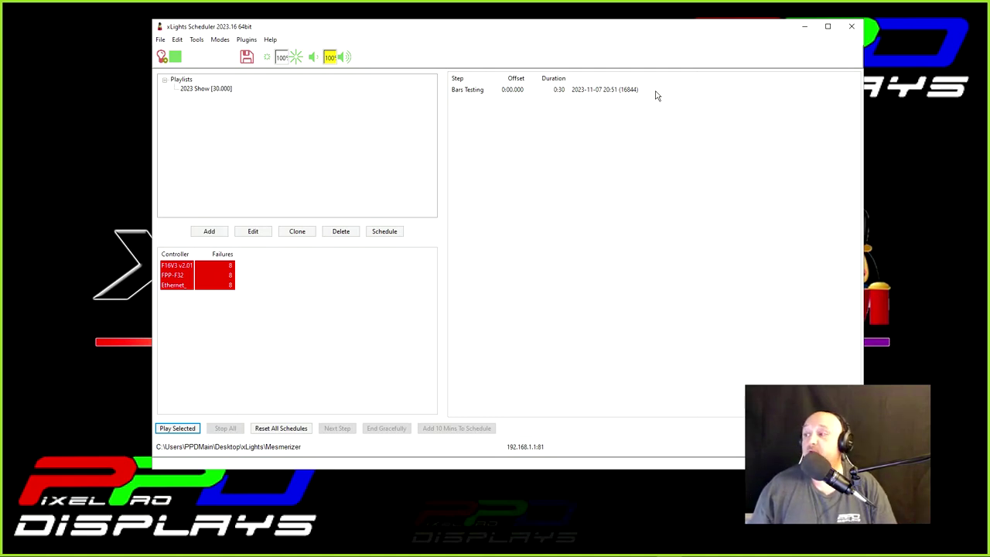
Step: Play the 2023 Show playlist again and stop all playback
left_click(206, 89)
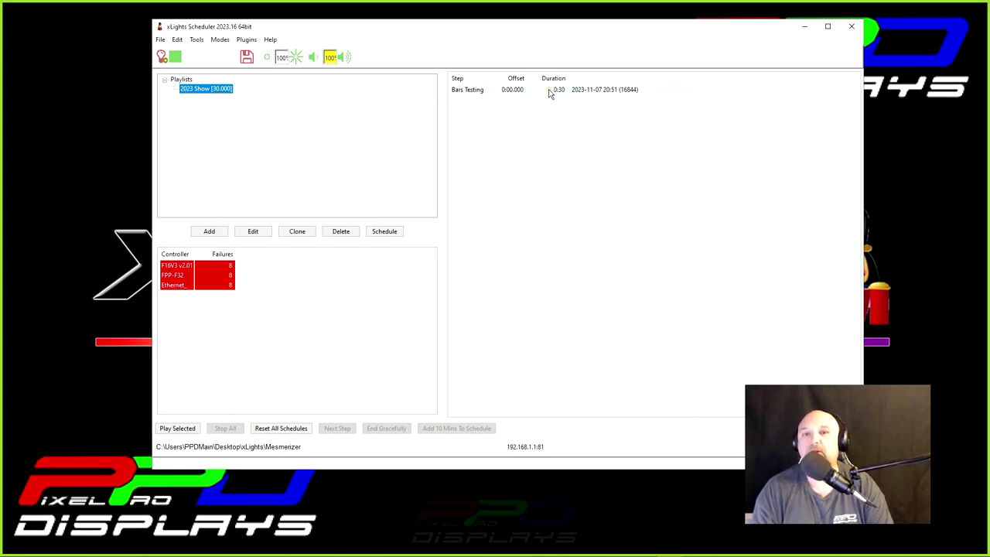
left_click(168, 427)
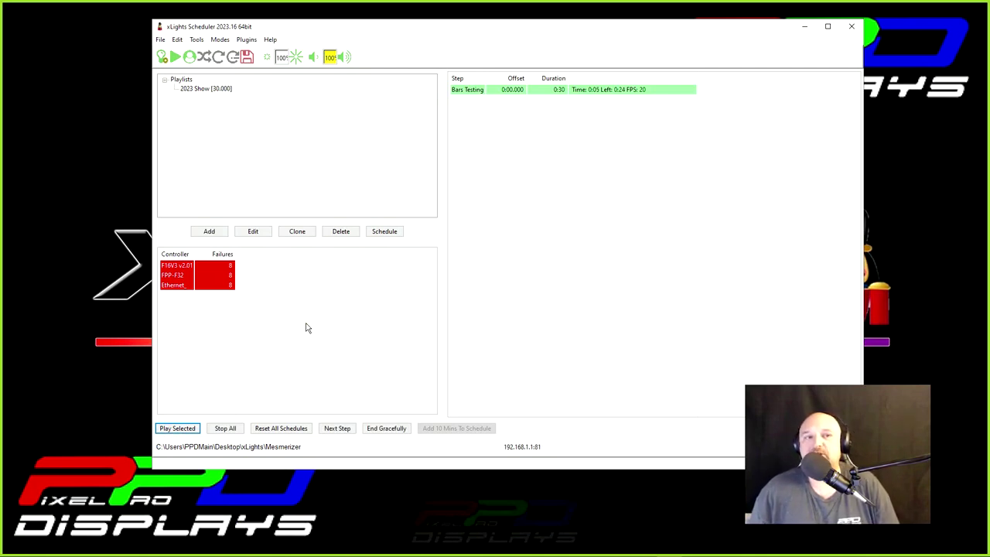
left_click(219, 62)
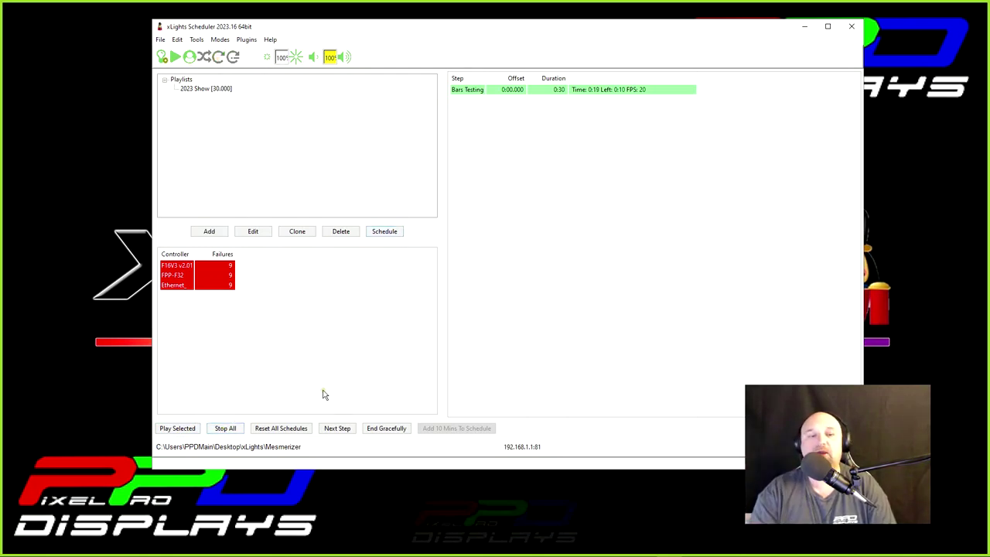
left_click(221, 430)
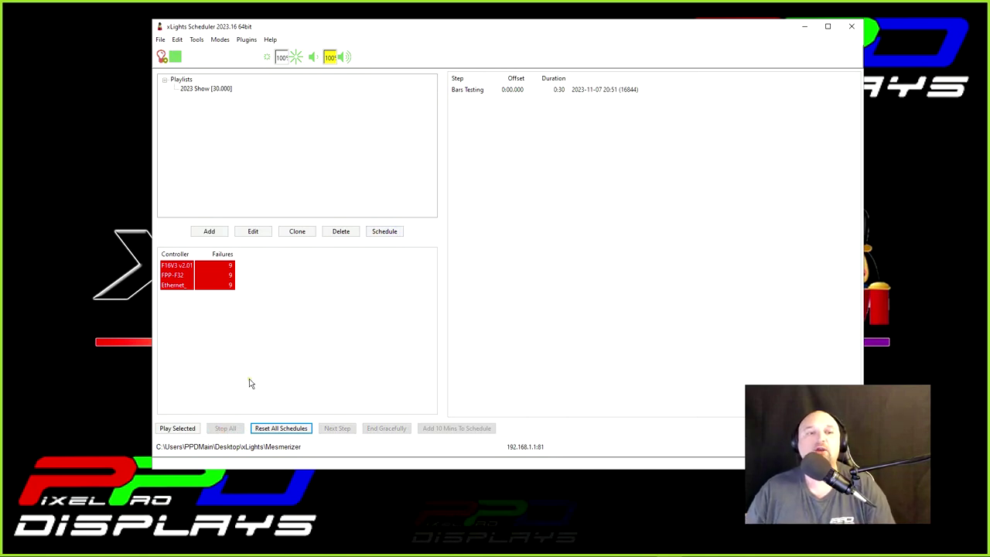
Step: Start a new schedule for the 2023 Show playlist and name it Daily
left_click(229, 90)
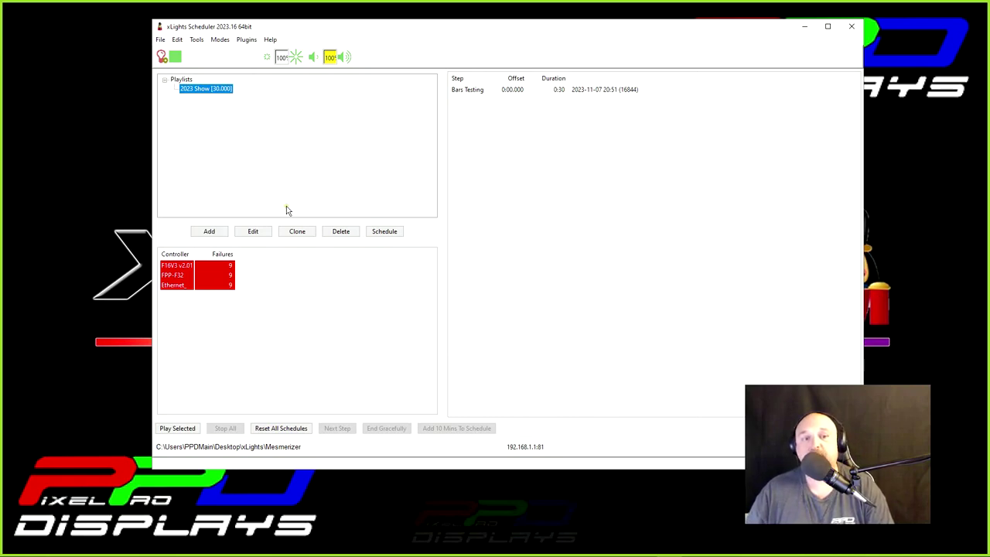
left_click(389, 233)
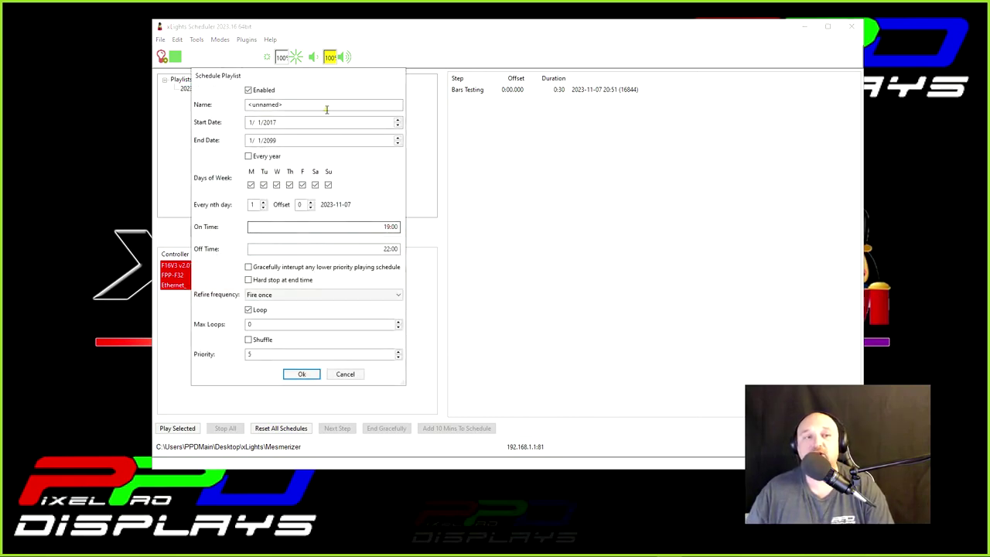
left_click_drag(280, 75, 372, 46)
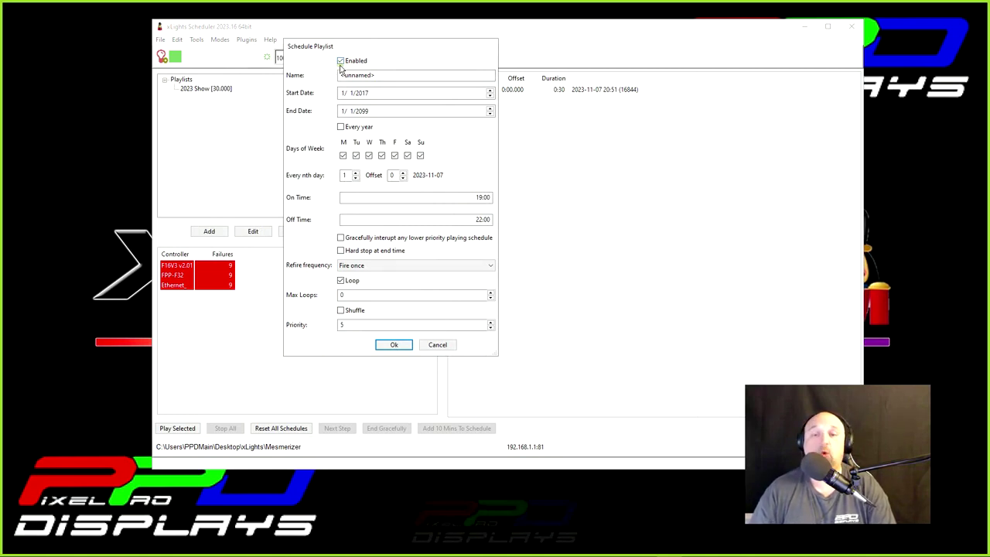
left_click(378, 76)
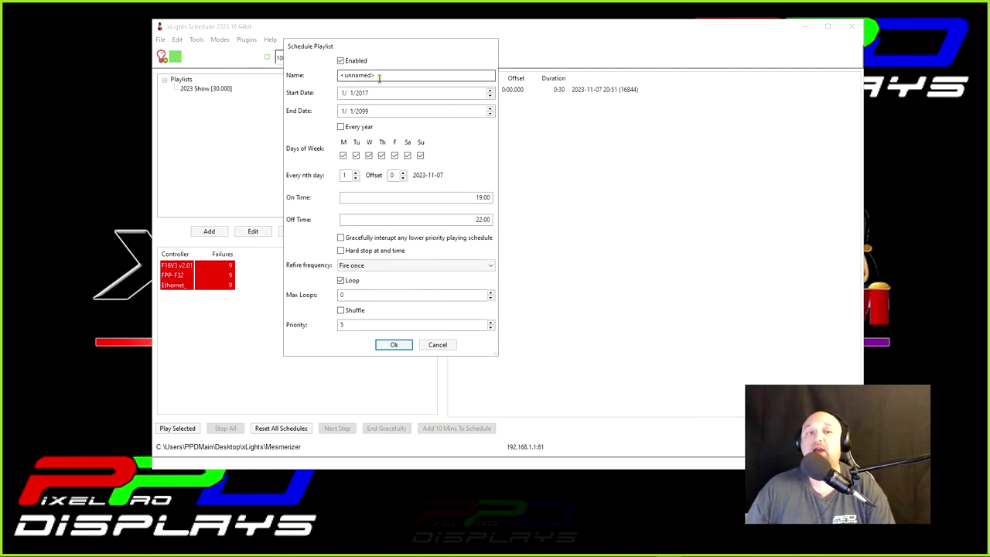
left_click_drag(380, 78, 281, 81)
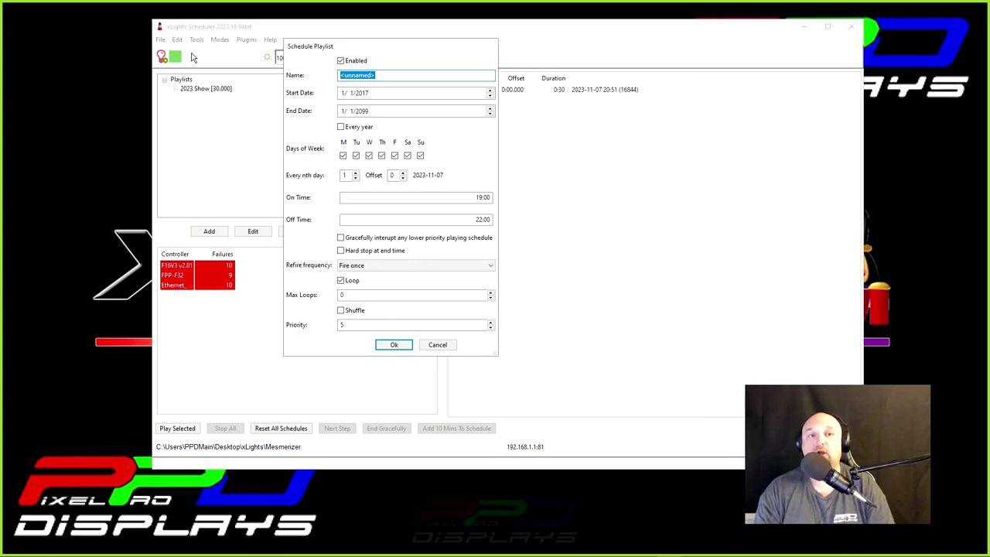
type("Daily")
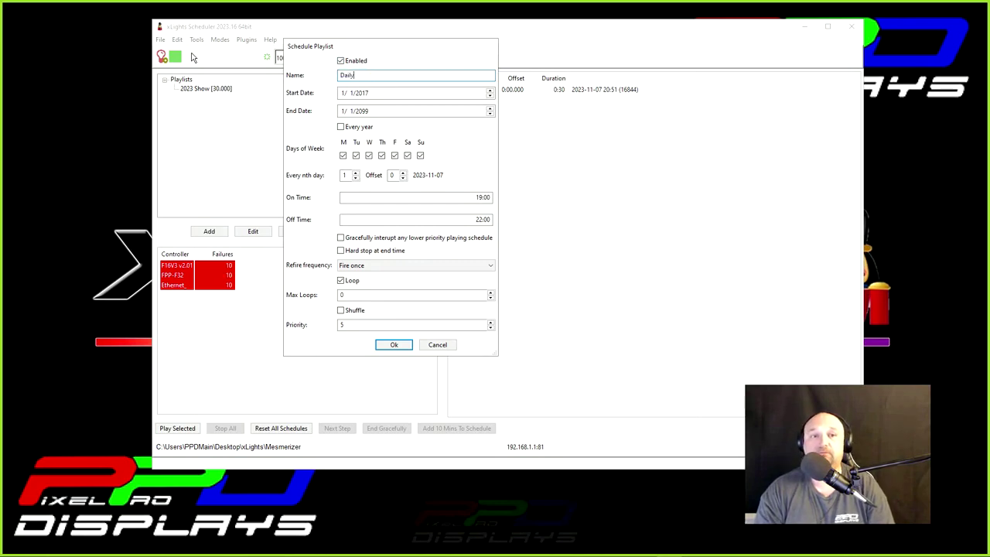
Step: Check the system calendar and set the Daily schedule's start date to 11/24/2023
left_click(384, 93)
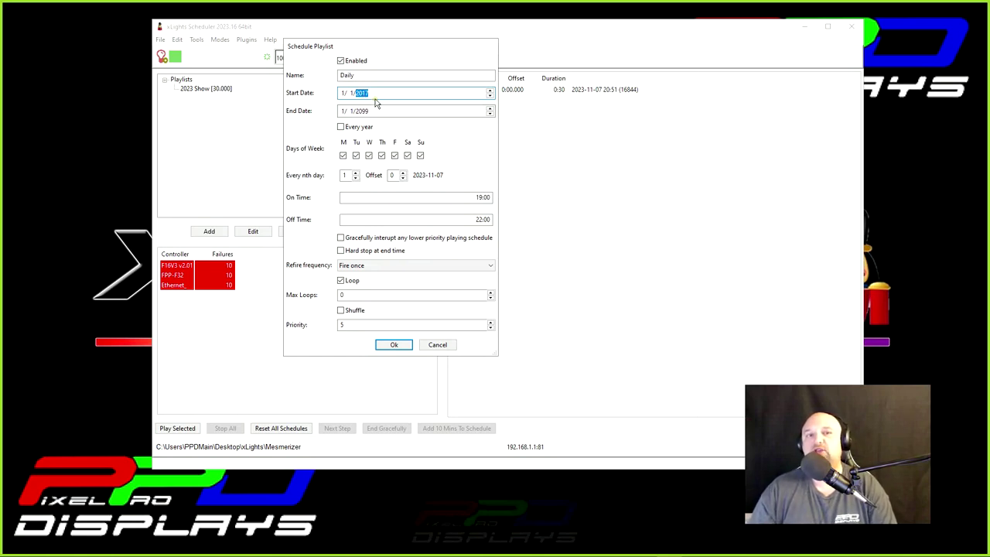
left_click(343, 94)
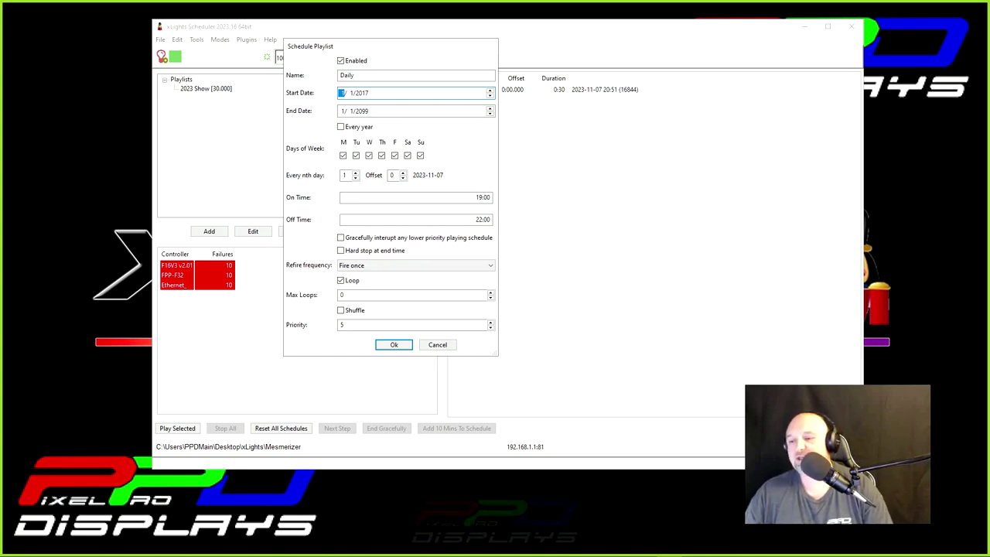
left_click(964, 547)
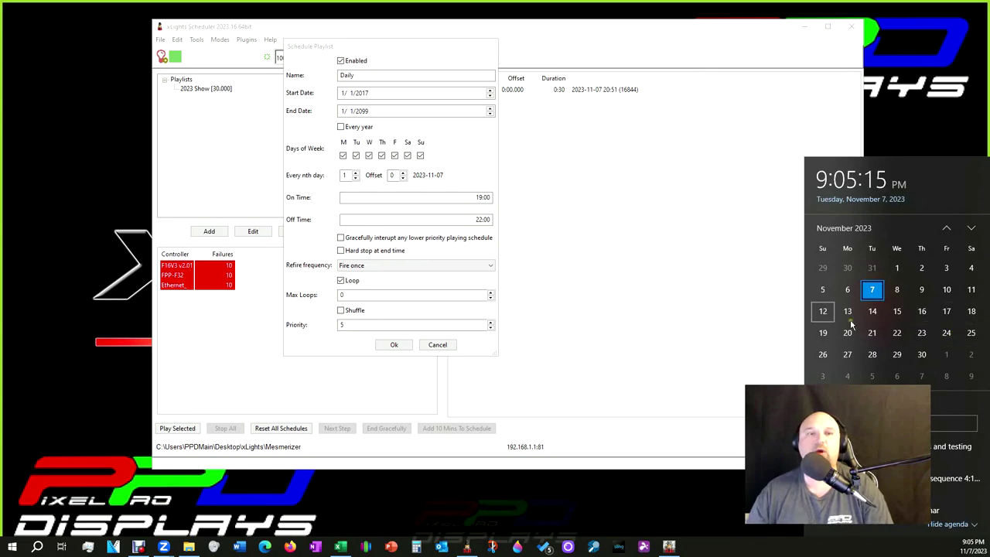
left_click(340, 94)
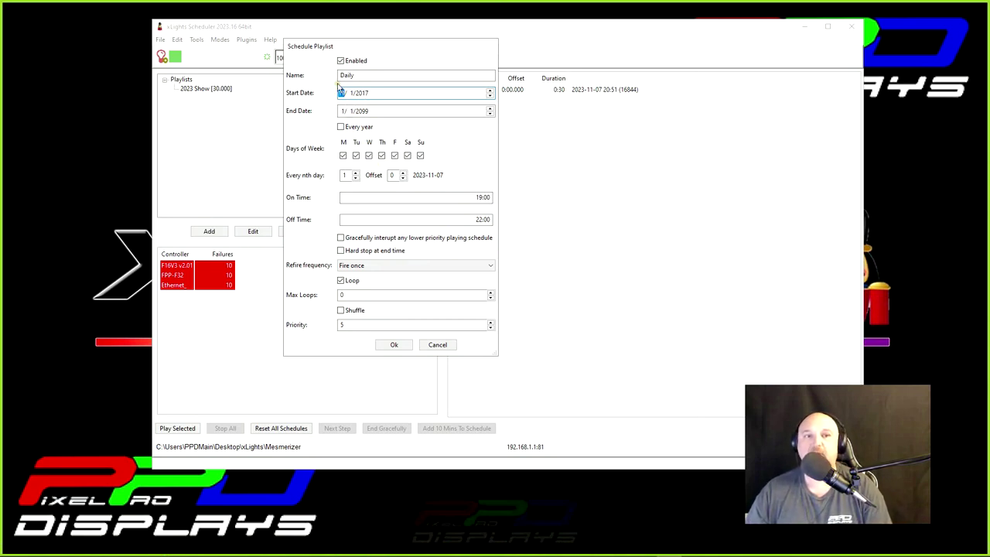
type("11")
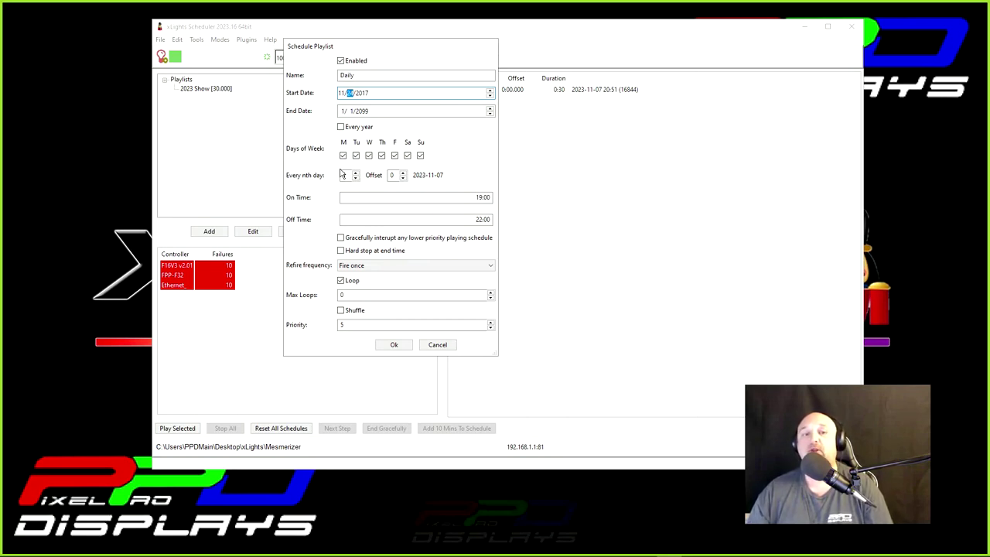
type("24/")
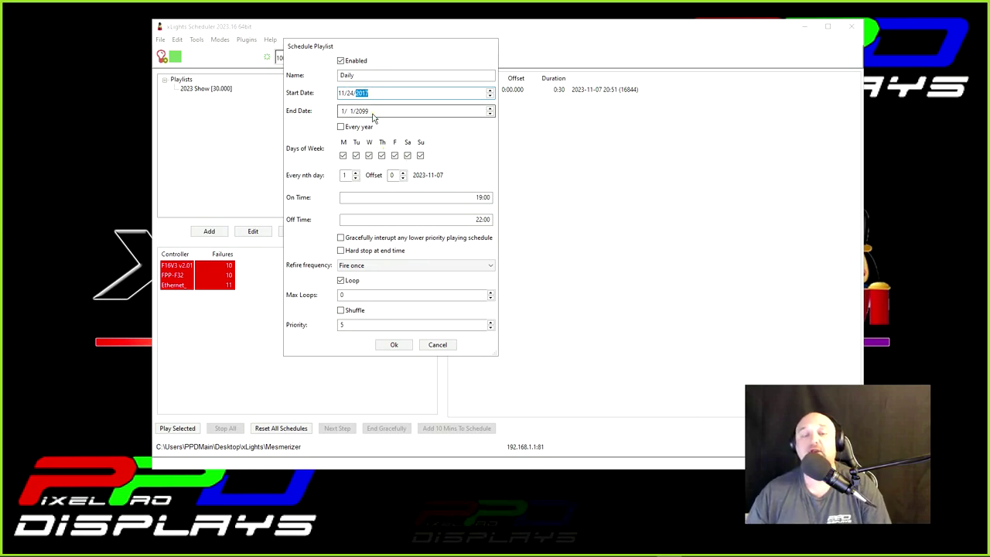
type("23")
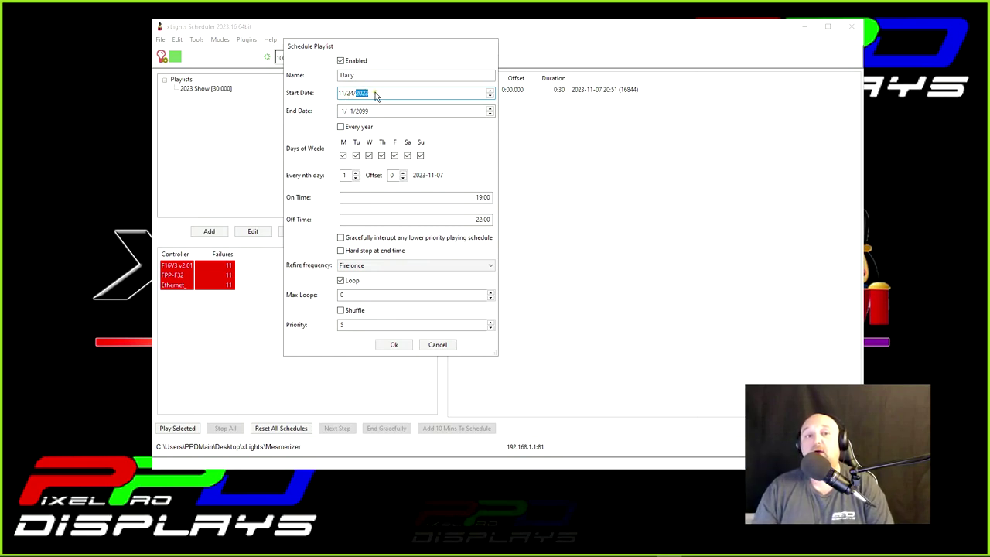
Step: Set the Daily schedule's end date to 12/30/2023
left_click(341, 111)
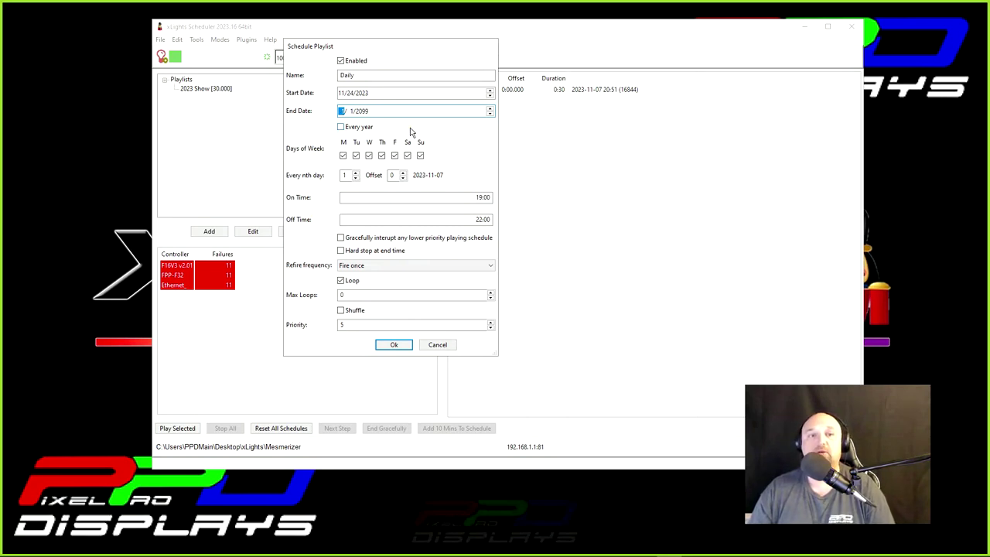
left_click(342, 110)
type("12/")
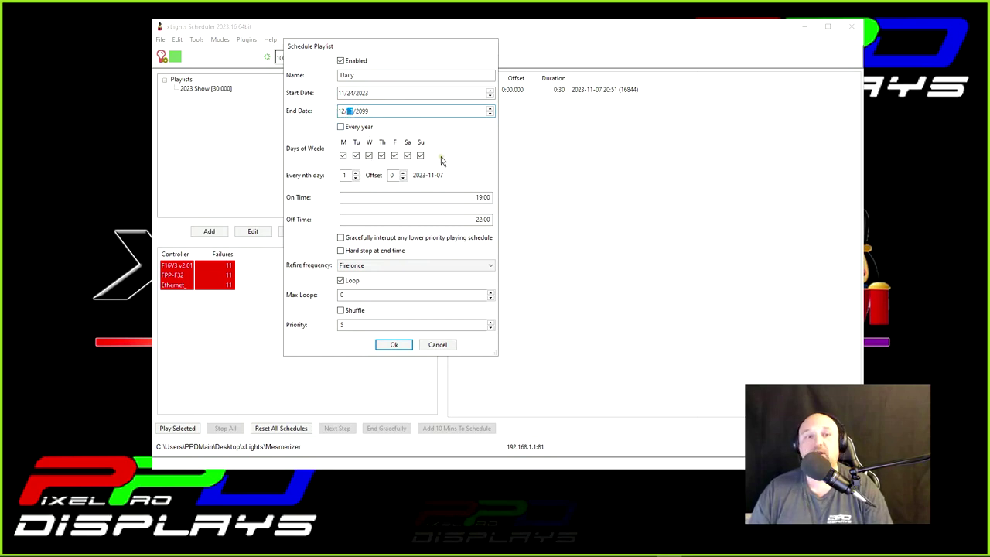
type("30/")
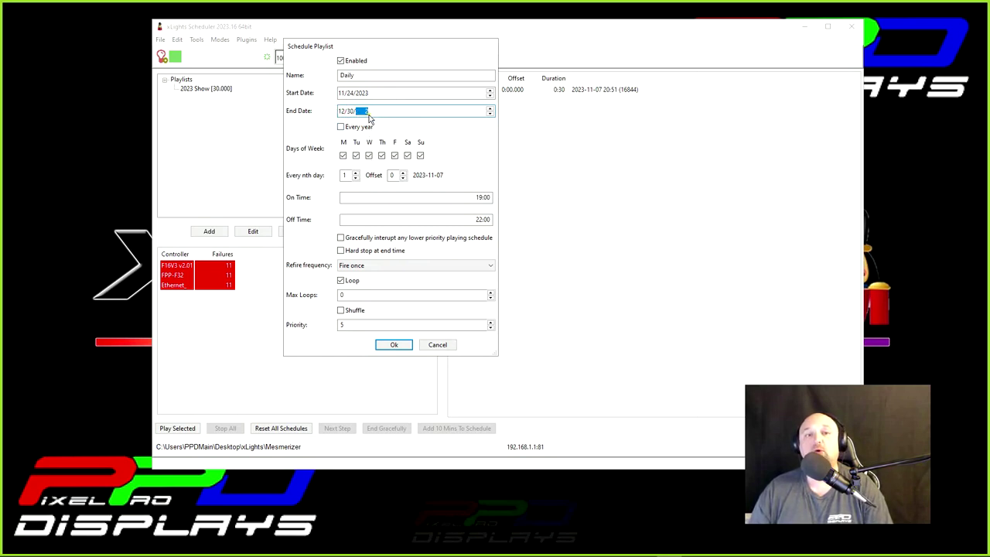
type("2023")
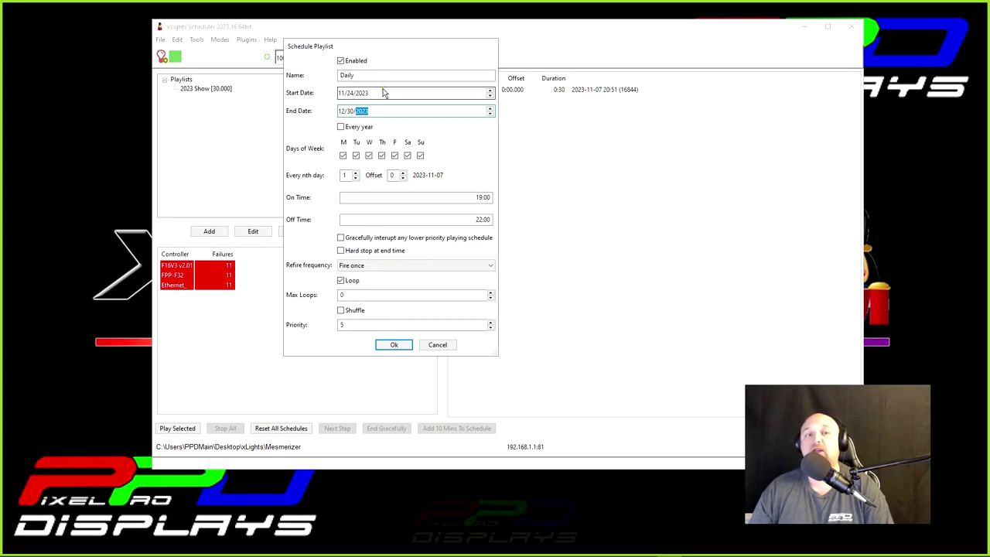
left_click(381, 93)
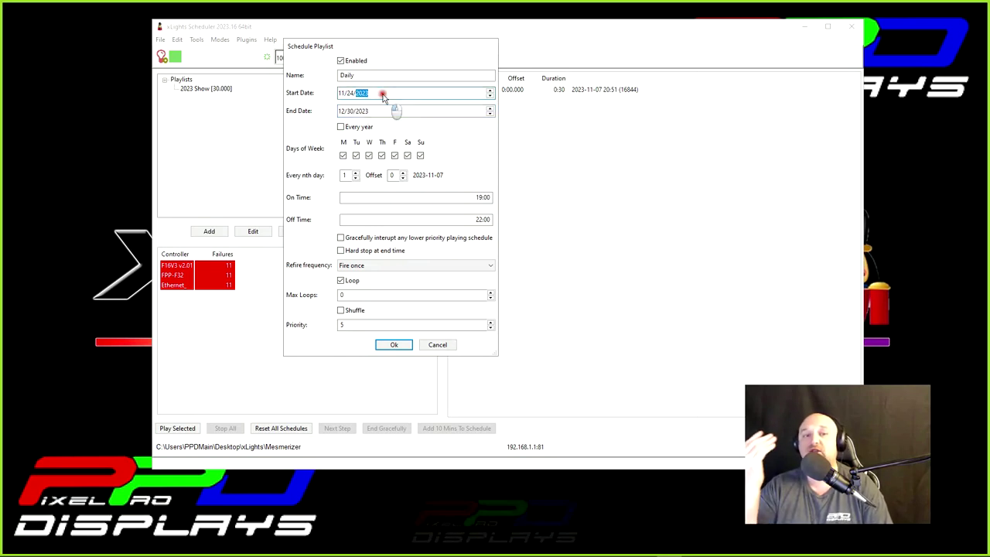
Step: Try the Every year option on the Daily schedule, turn it back off, and examine the every-nth-day interval
left_click(342, 127)
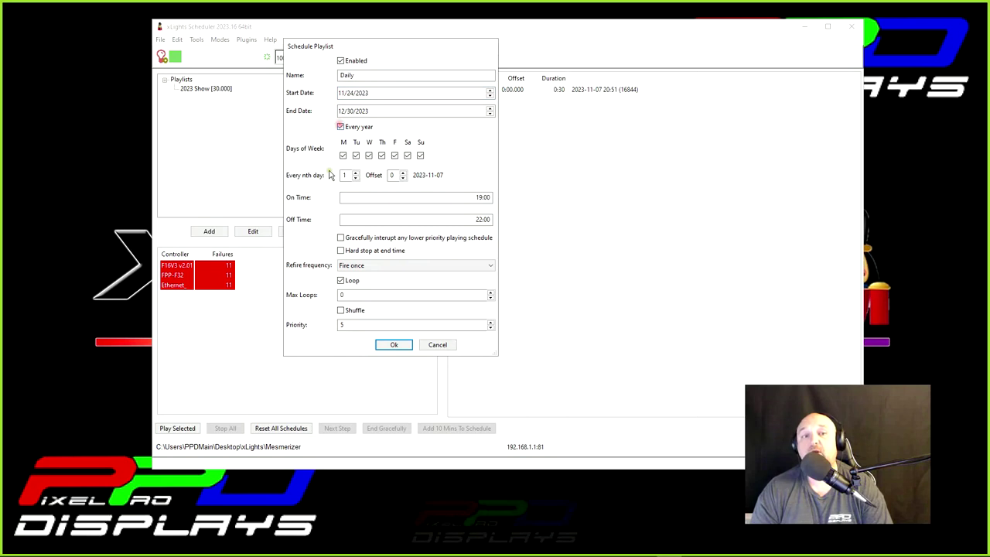
left_click(341, 127)
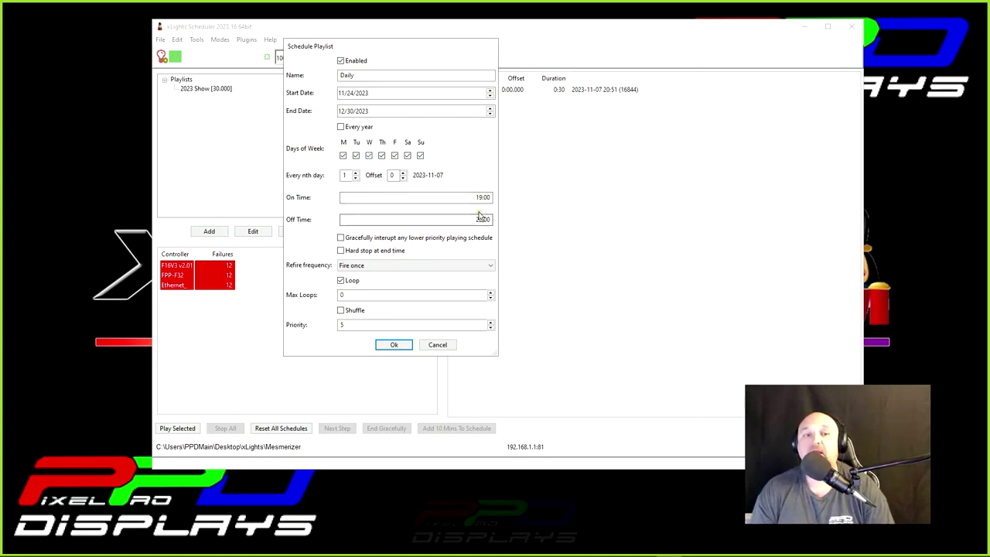
double_click(343, 176)
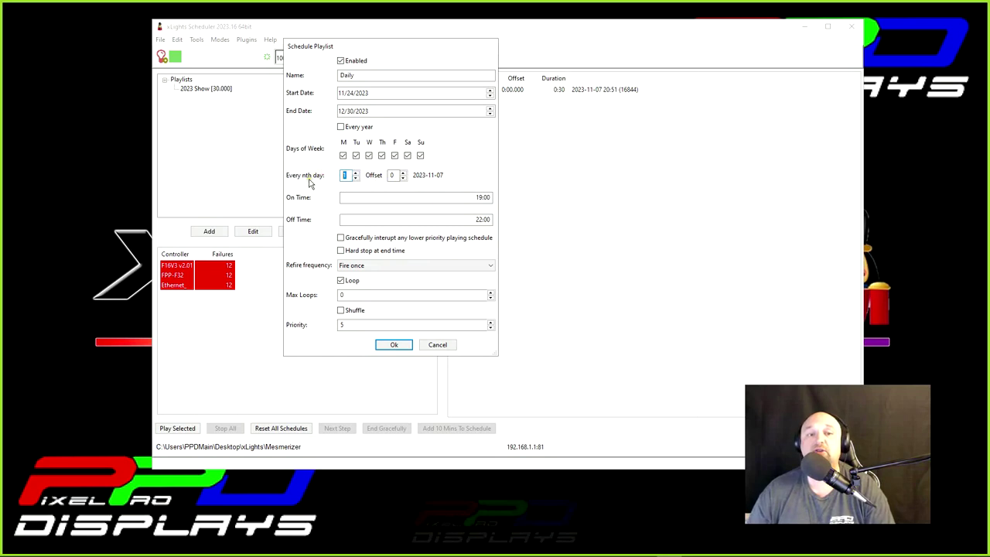
Step: Set the Daily schedule's on time to 17:00
left_click(400, 197)
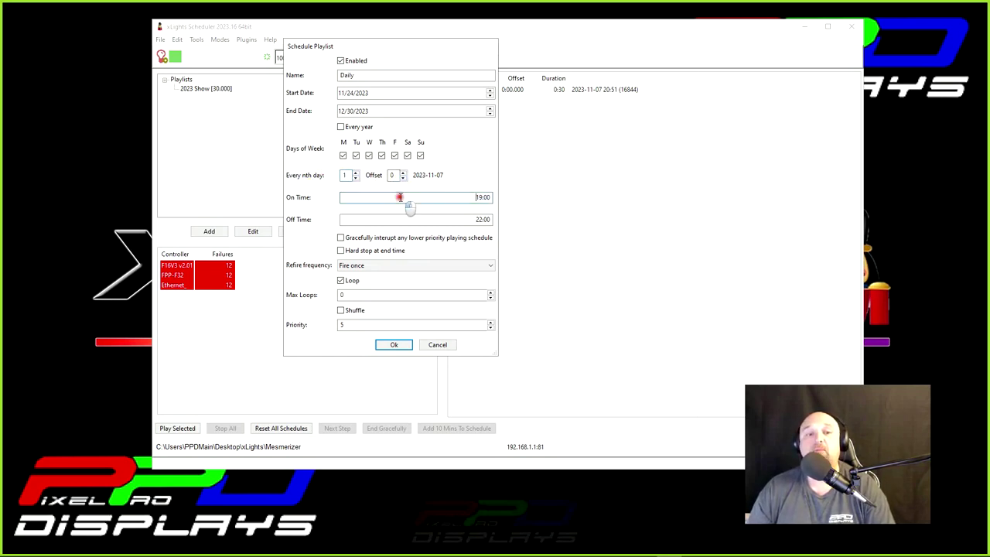
left_click_drag(400, 197, 495, 196)
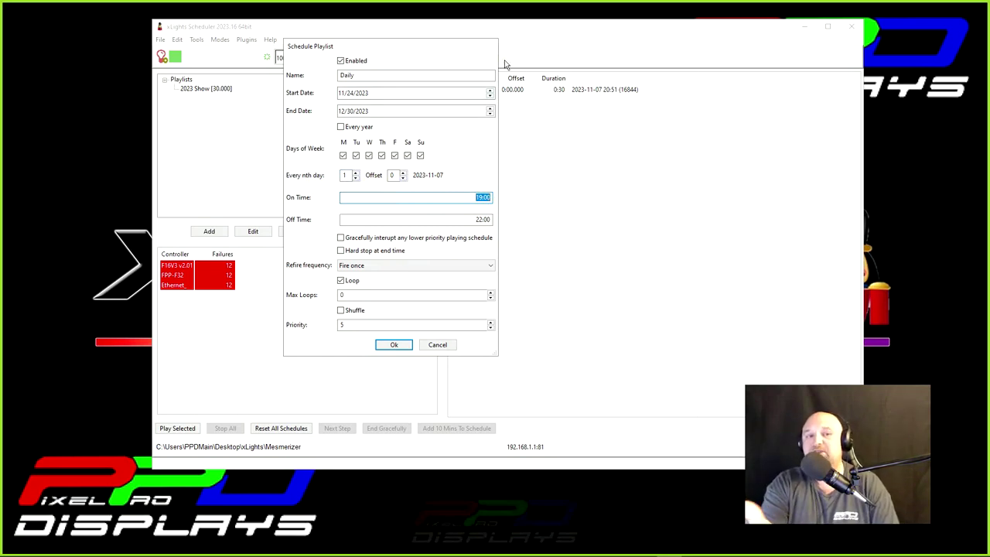
key("Left")
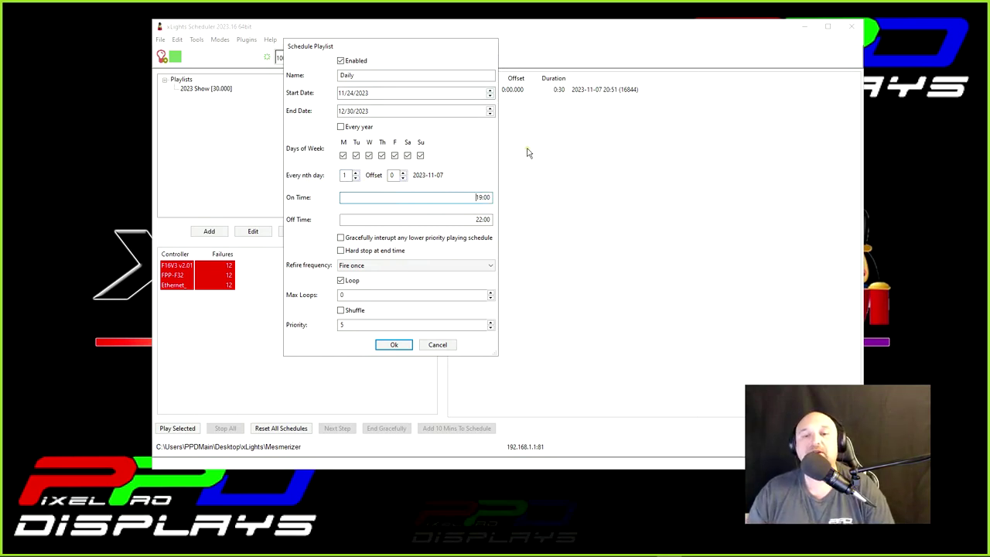
key("Delete")
key("Delete")
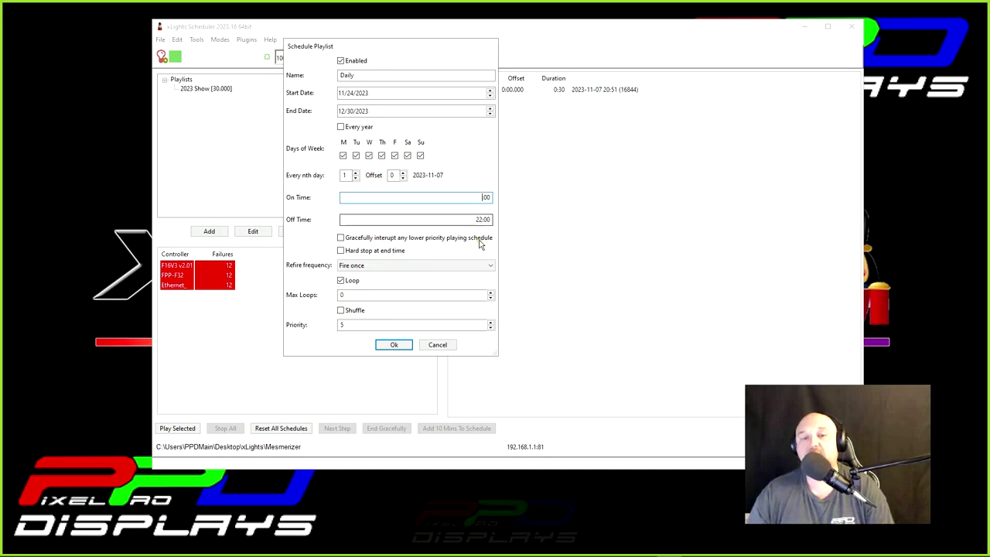
type("17")
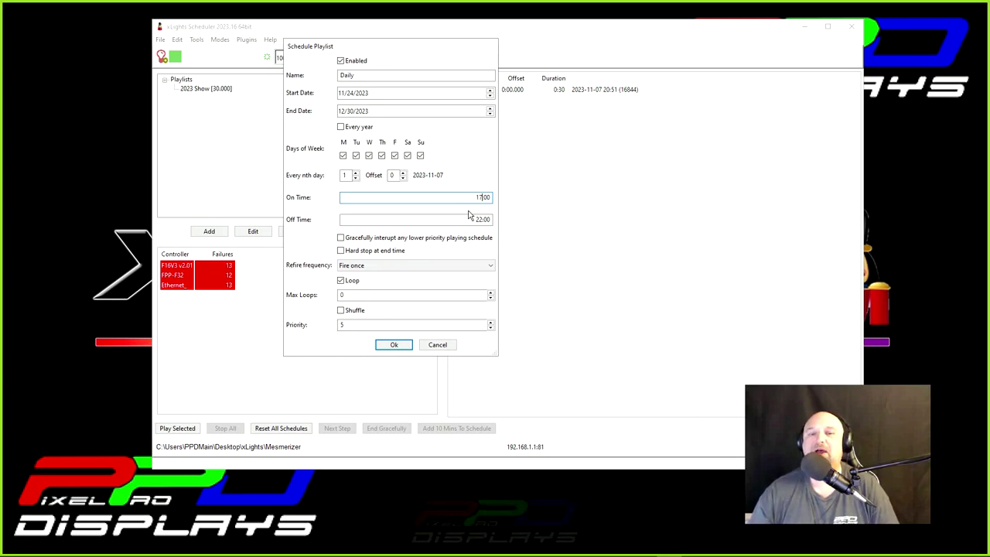
Step: Set the Daily schedule's on time to 17:30 and its off time to 21:30
key("BackSpace")
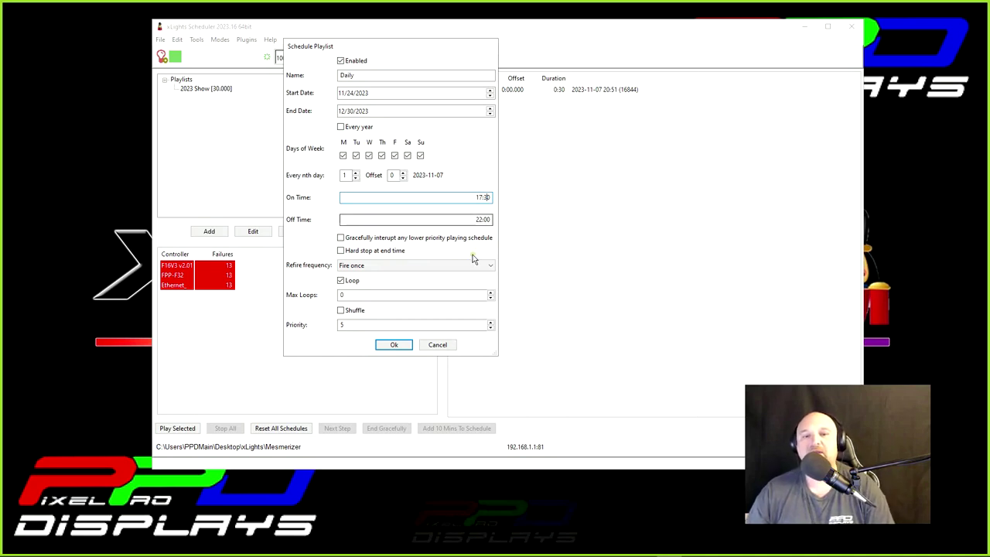
left_click(441, 217)
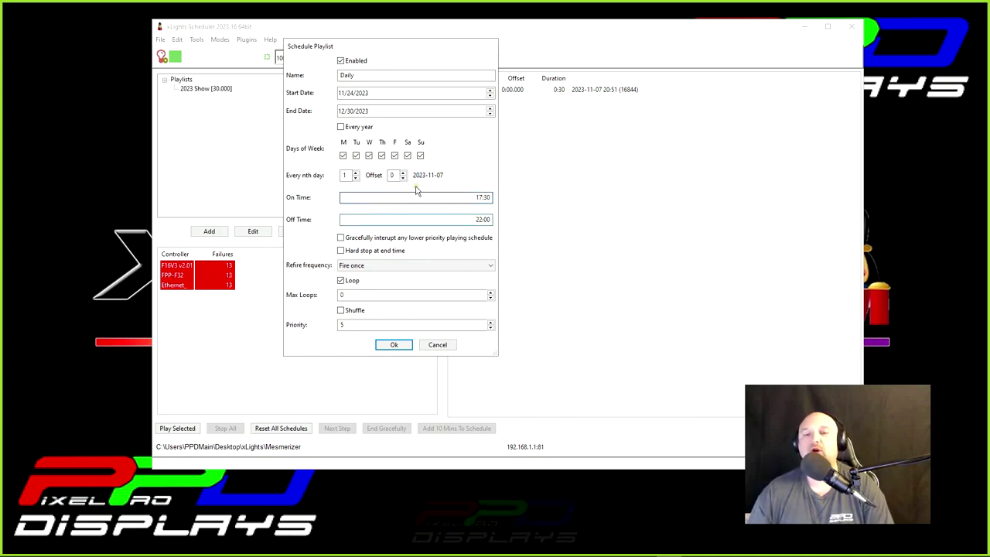
key("Delete")
key("Delete")
key("Delete")
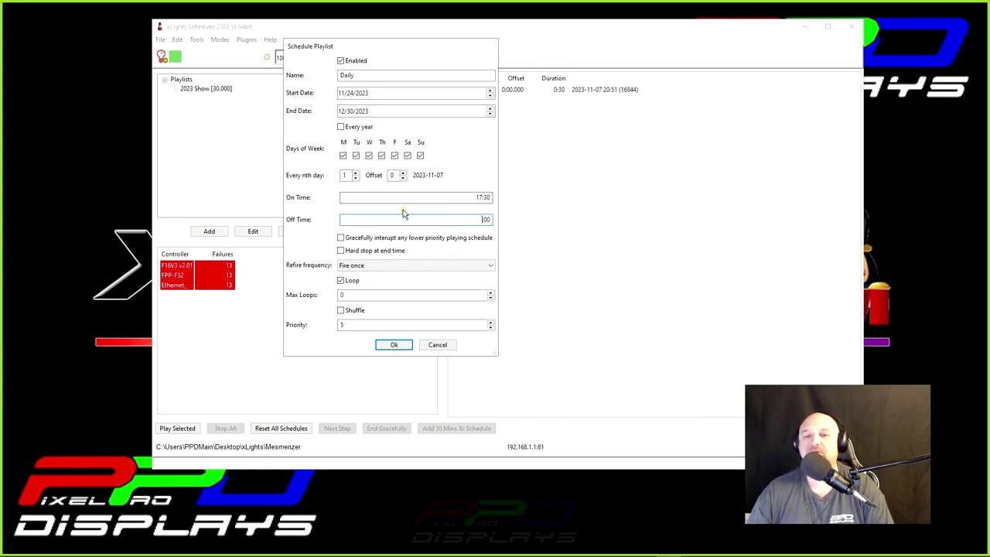
type("21:")
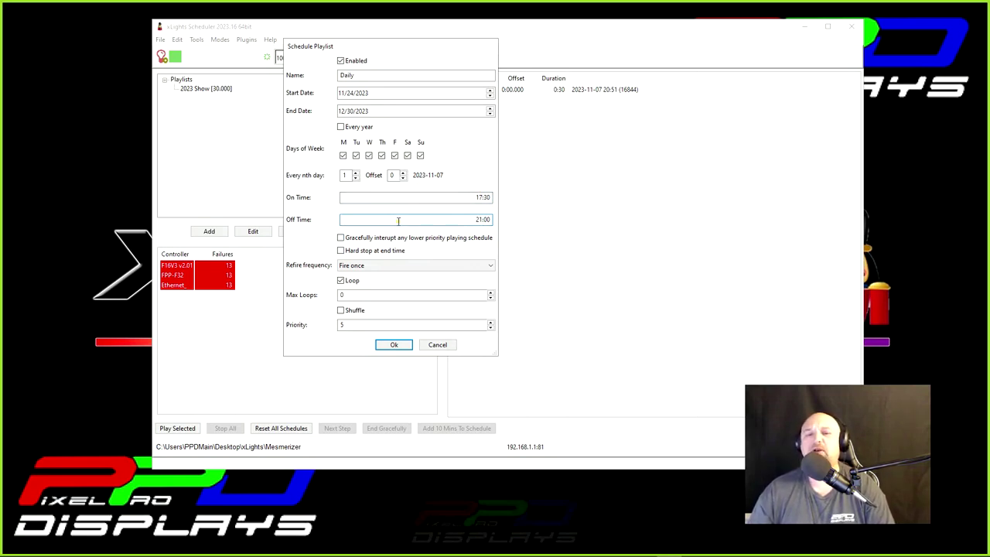
key("Delete")
key("Delete")
type("30")
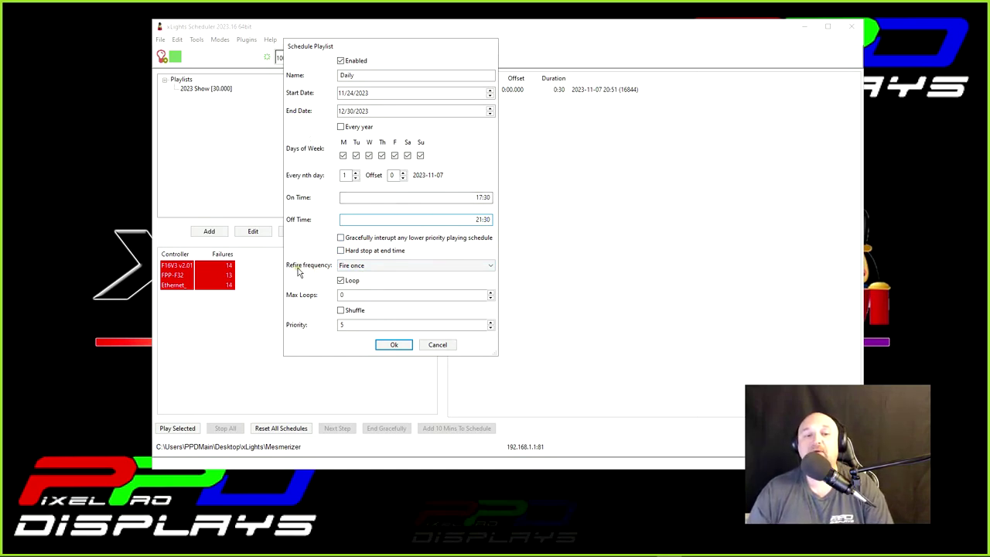
Step: Examine the refire frequency options, keep Fire once, and try turning Loop off and back on
left_click(359, 267)
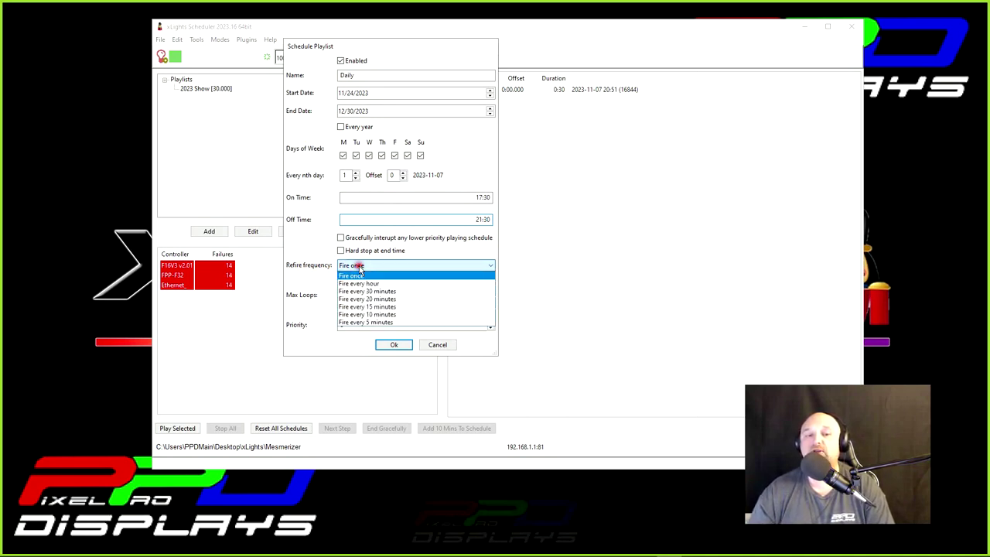
left_click(360, 267)
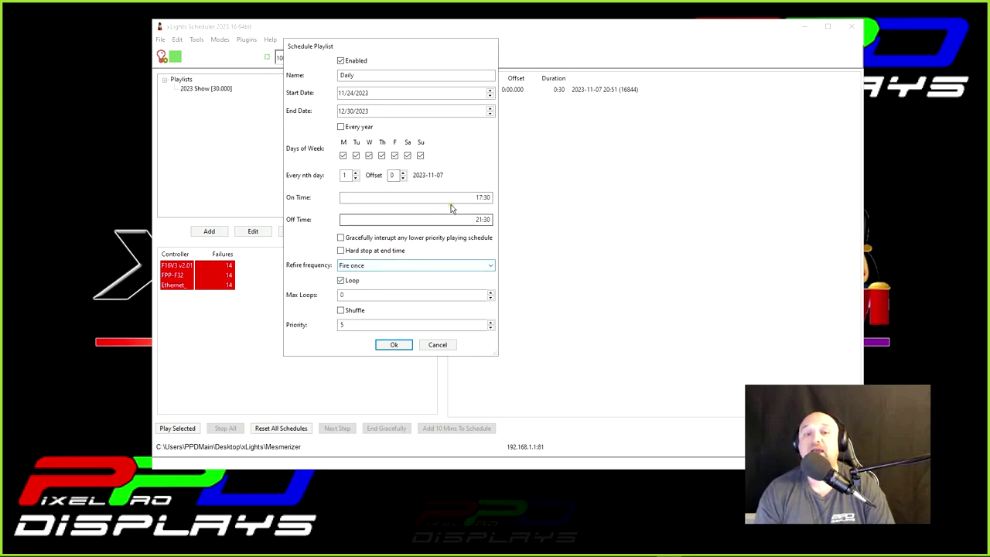
left_click(341, 281)
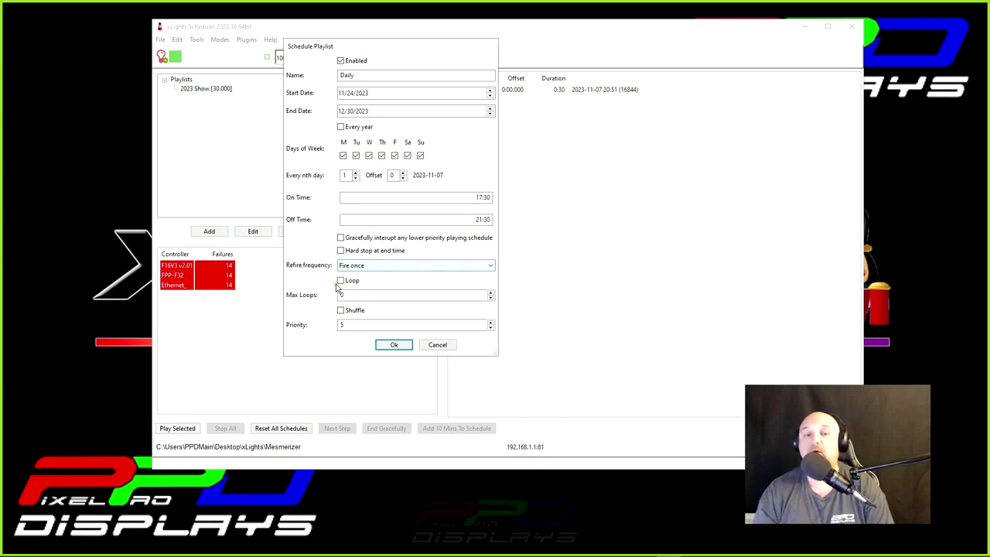
left_click(341, 281)
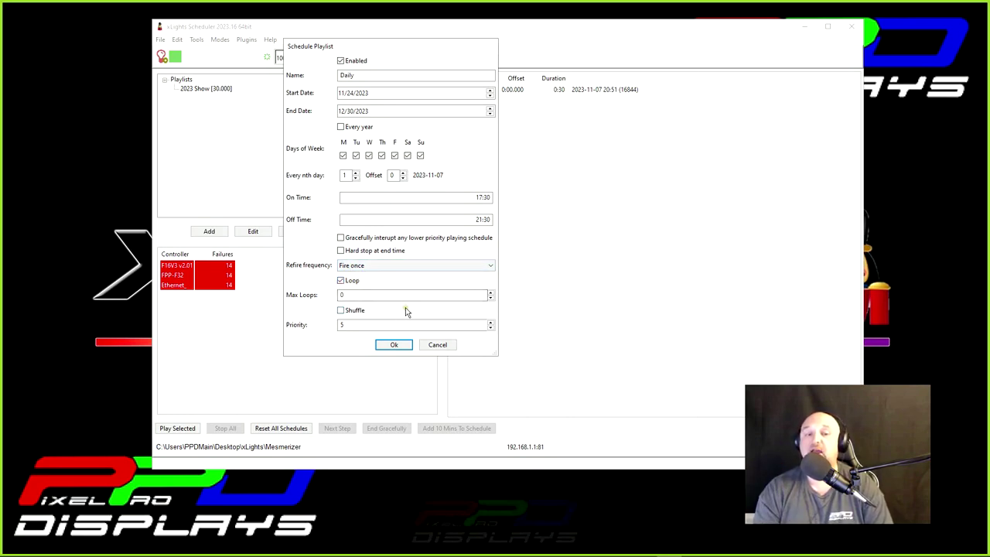
left_click(355, 266)
left_click(357, 269)
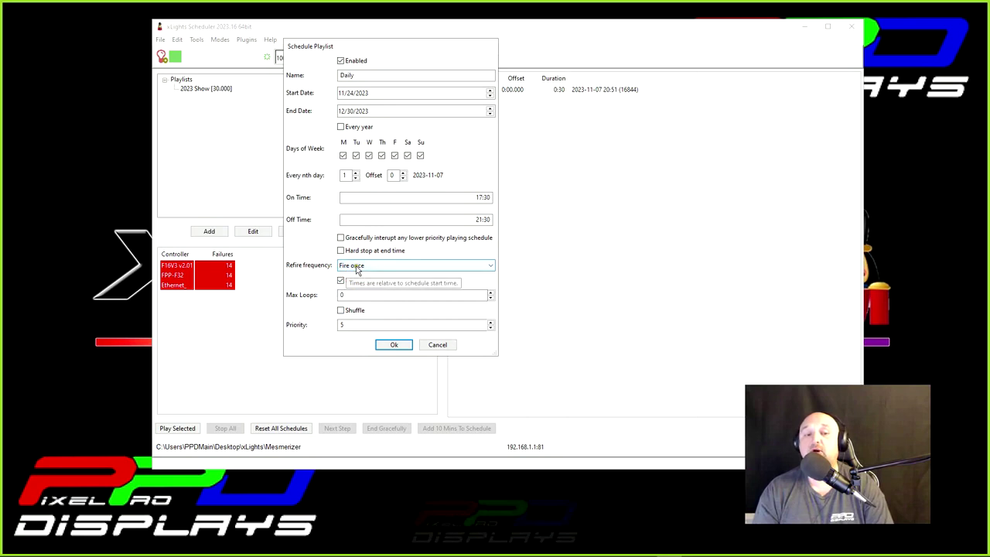
left_click(357, 269)
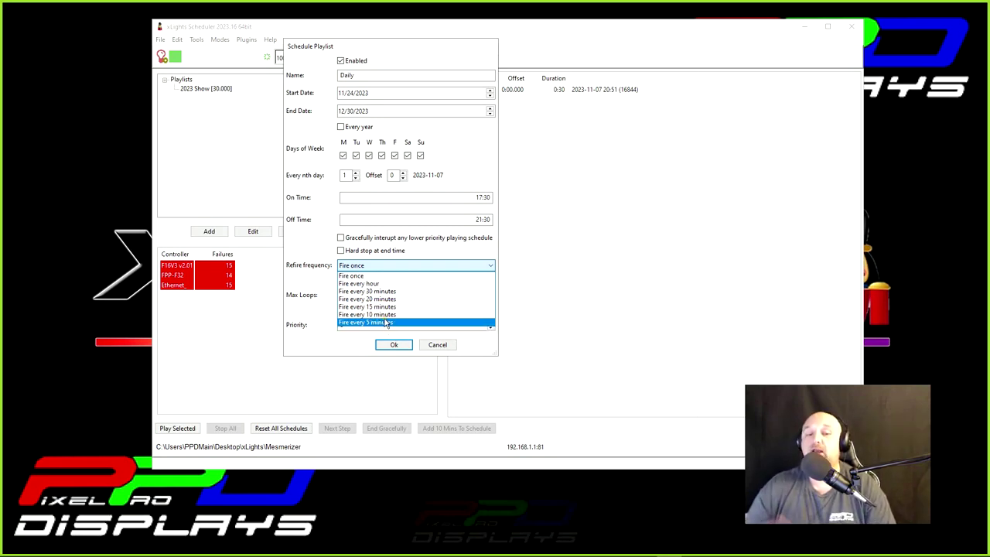
left_click(351, 276)
left_click(347, 283)
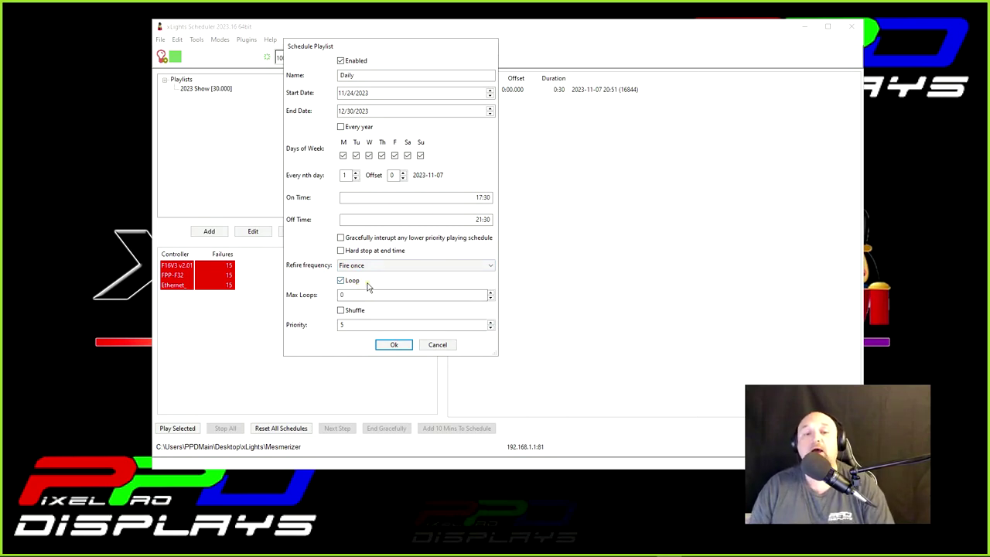
Step: Review the Daily schedule's maximum loops and priority, accept the schedule, and select it under the 2023 Show playlist
double_click(349, 297)
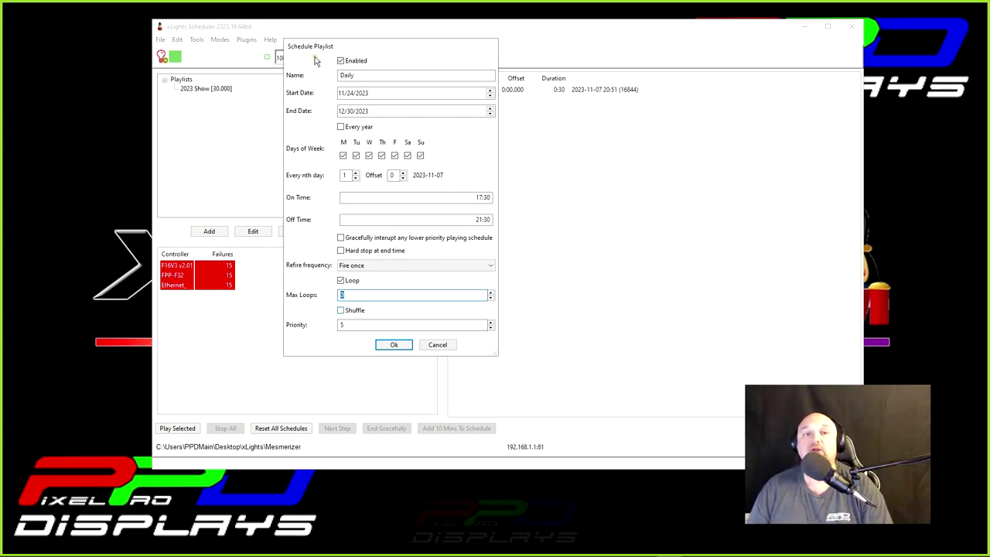
left_click_drag(313, 48, 597, 112)
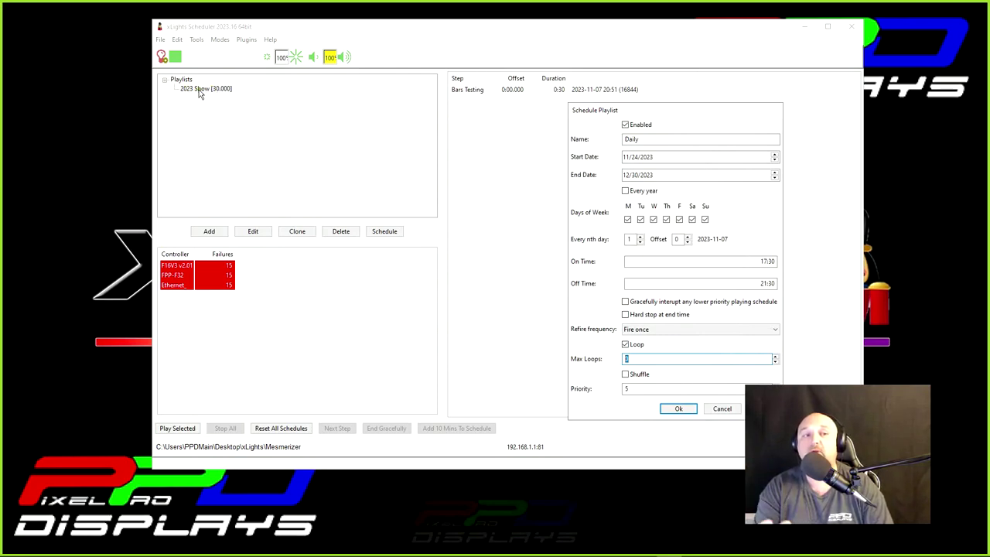
left_click_drag(656, 114, 453, 57)
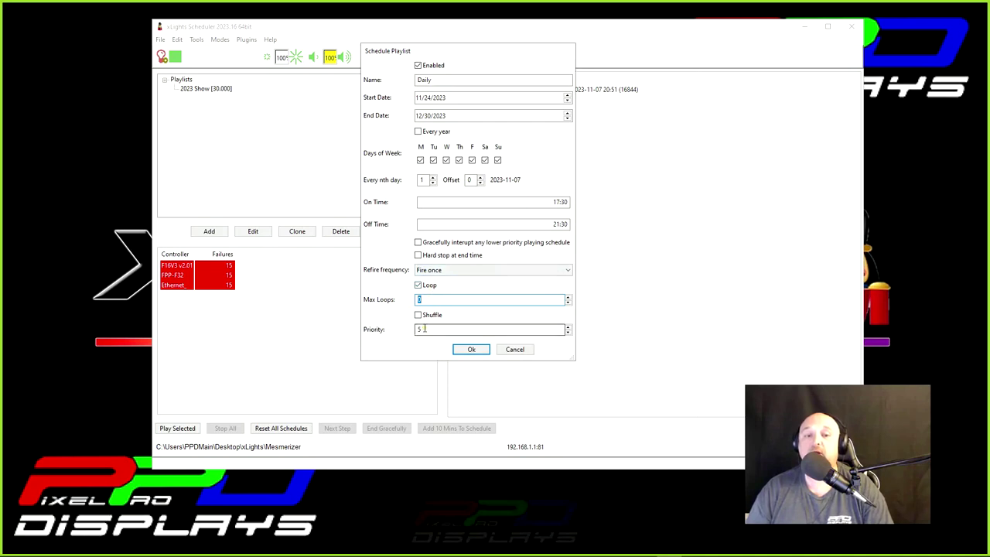
left_click_drag(424, 328, 395, 330)
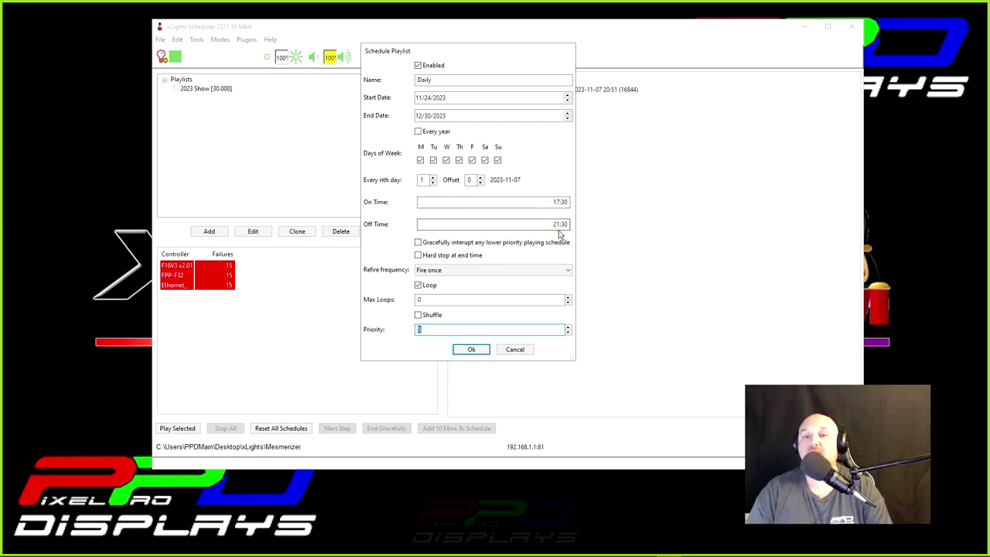
left_click(466, 353)
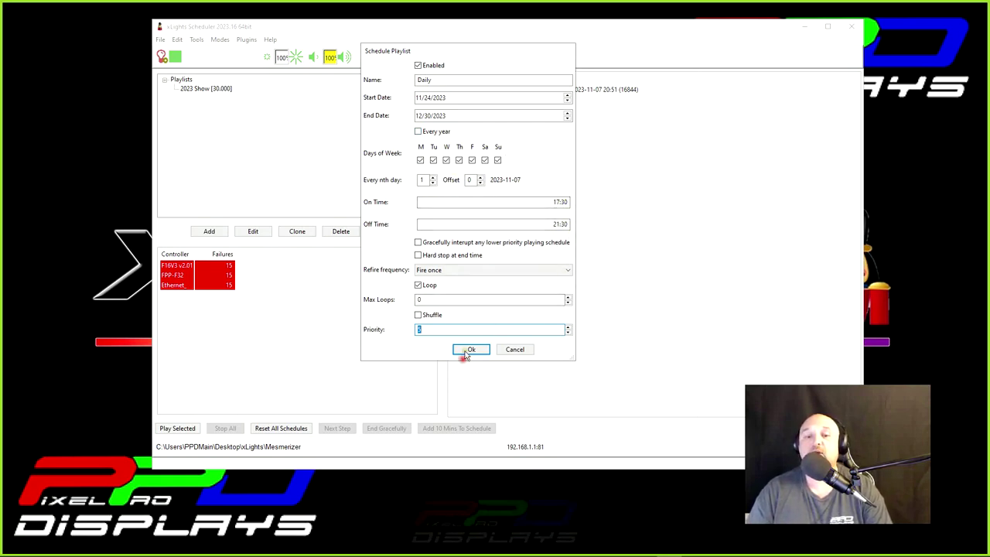
left_click(228, 98)
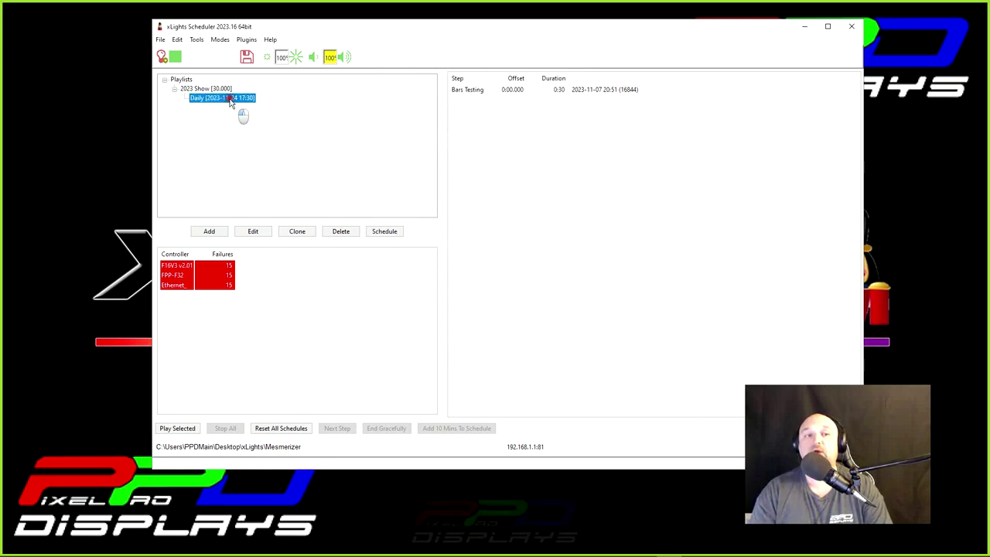
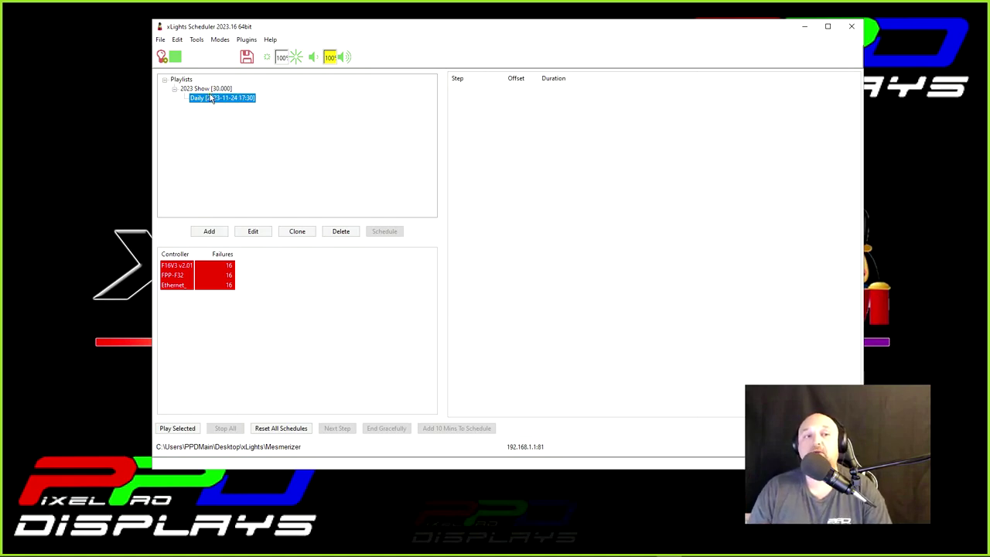
Step: Start a second schedule for the 2023 Show playlist and set its start date to 11/24/2023
left_click(210, 89)
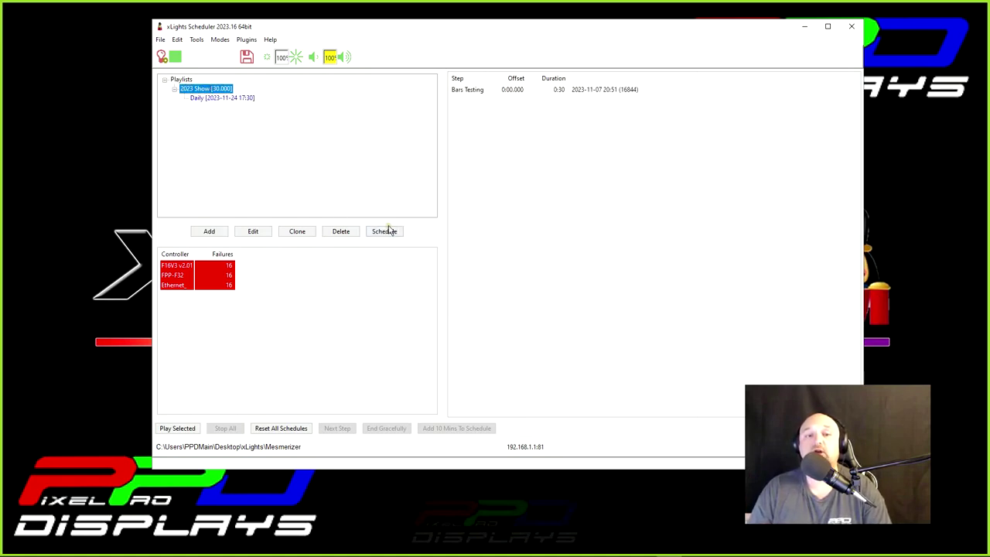
left_click(384, 230)
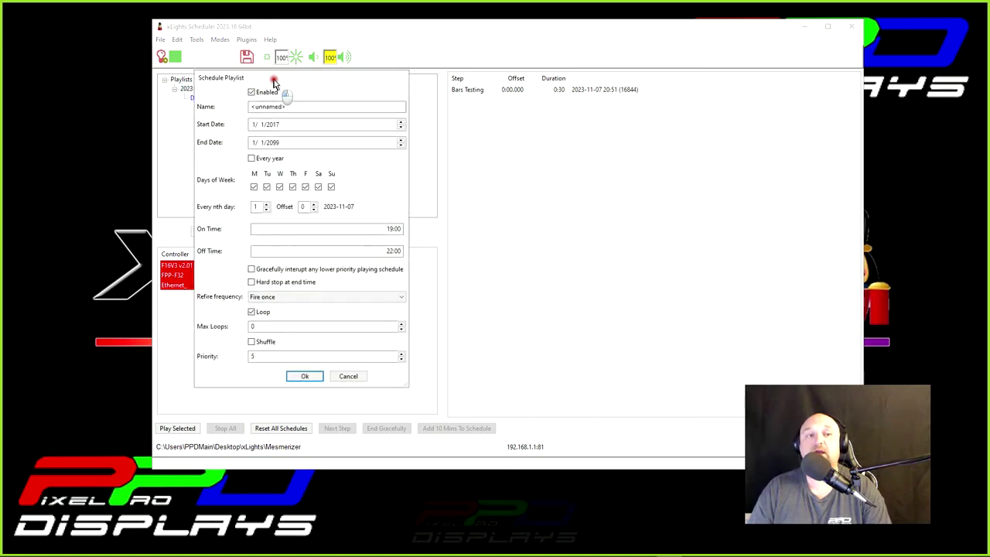
left_click_drag(273, 82, 501, 85)
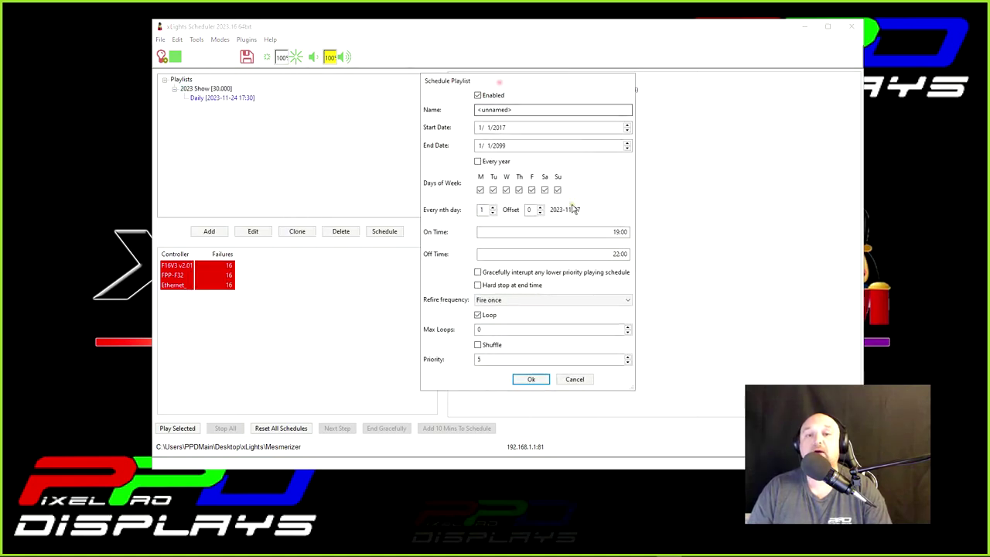
left_click(508, 126)
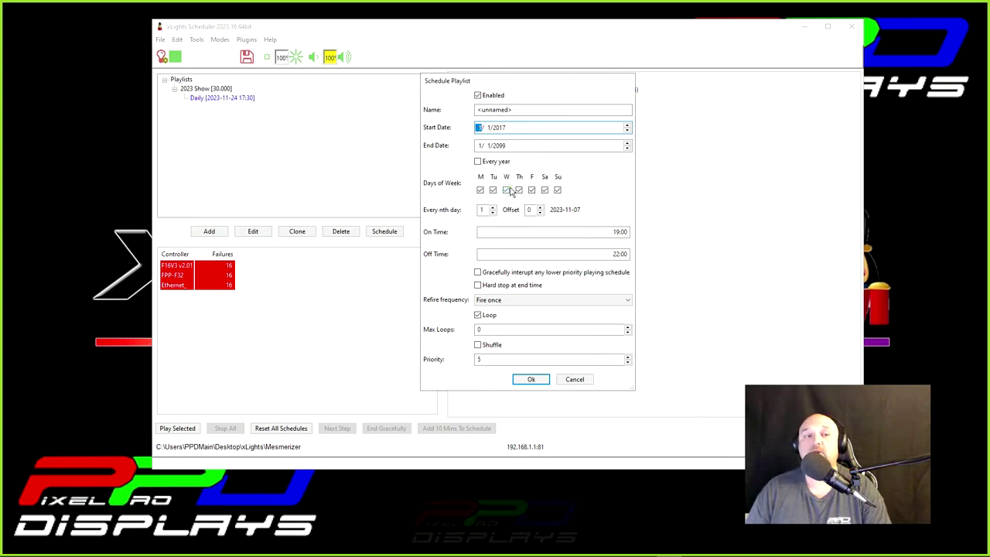
type("11/")
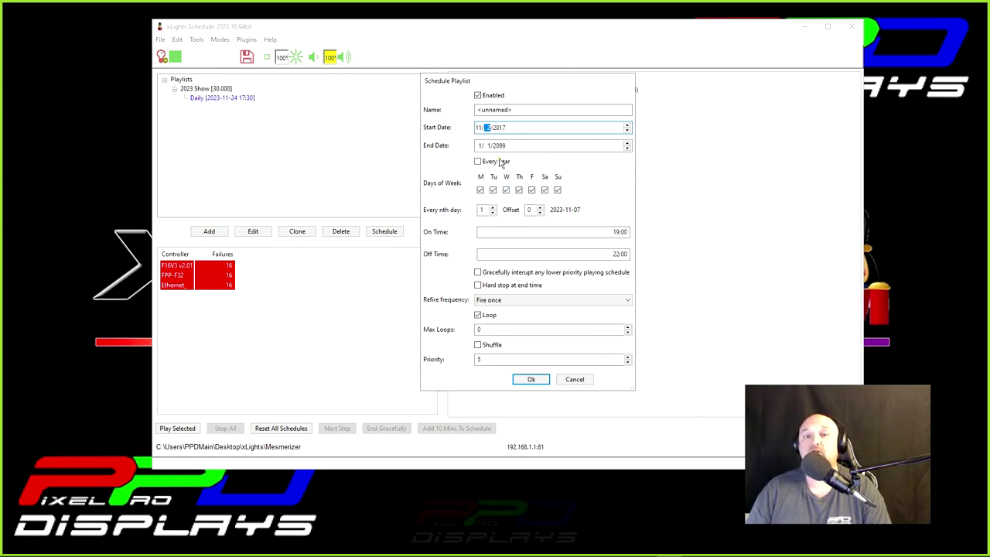
type("24/2023")
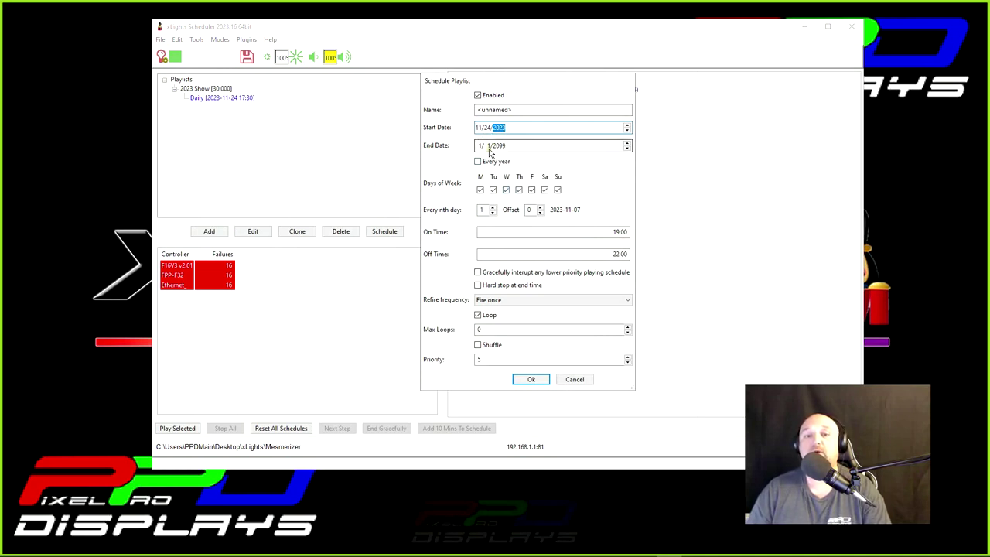
Step: Set the new schedule's end date to 12/30/2023
left_click(479, 145)
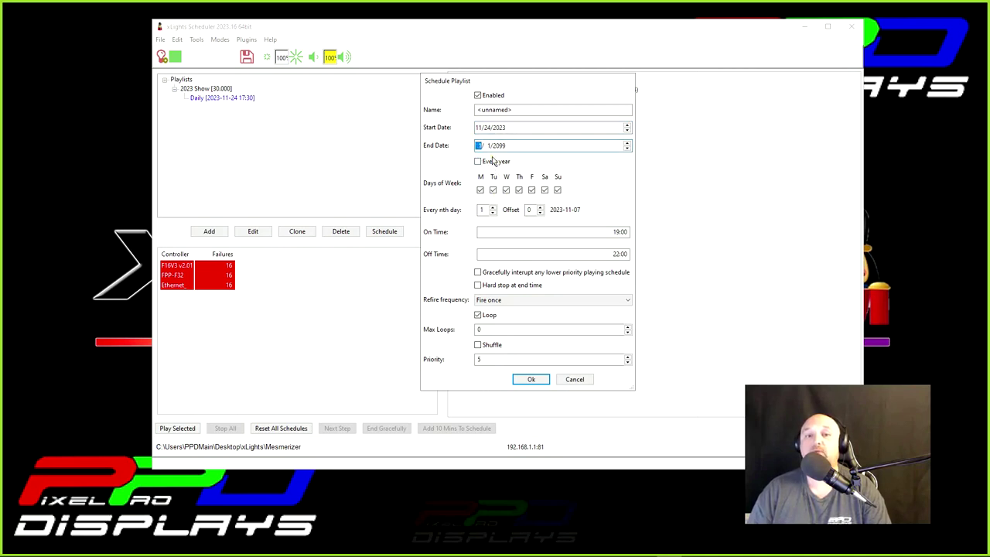
type("12/")
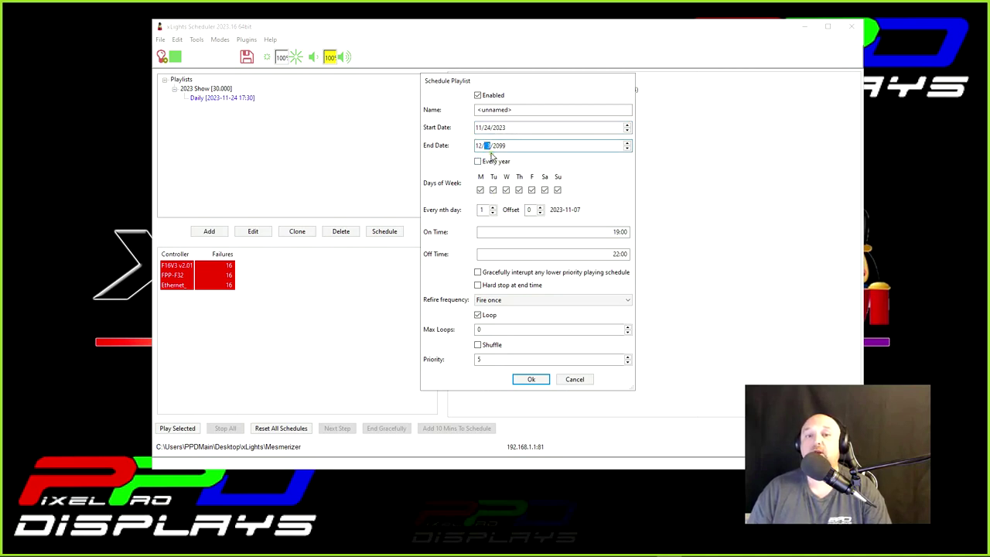
type("30/202")
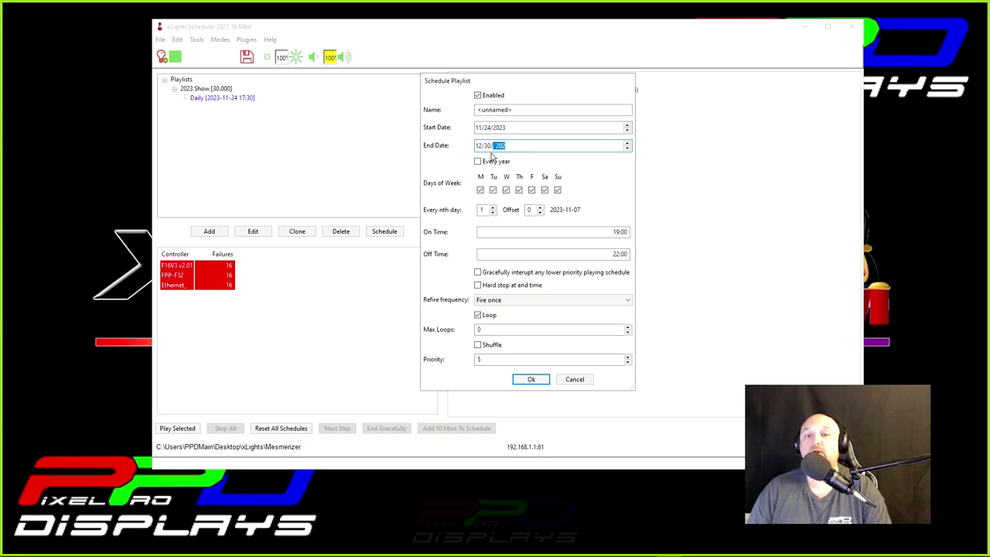
type("3")
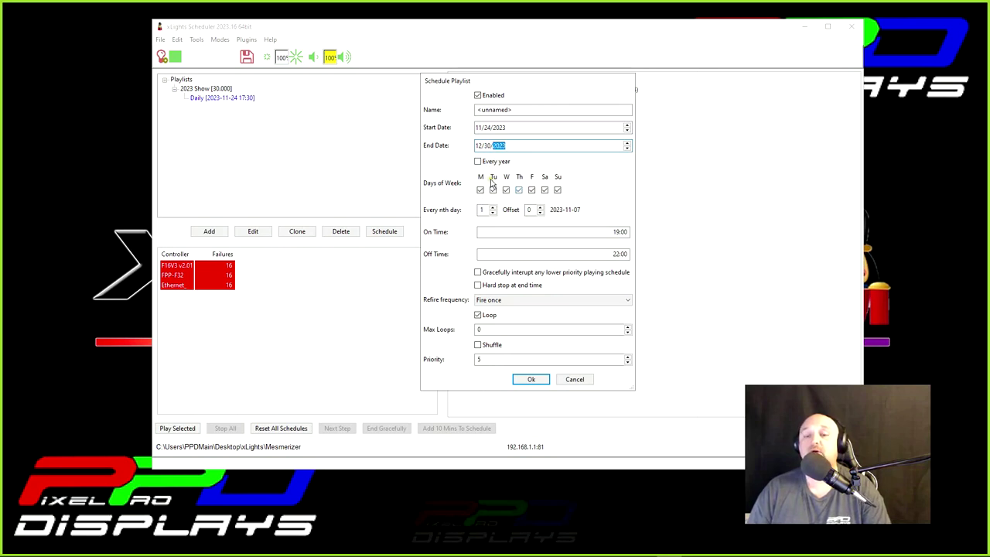
Step: Limit the new schedule to Friday and Saturday by excluding Monday through Thursday and Sunday
left_click(479, 190)
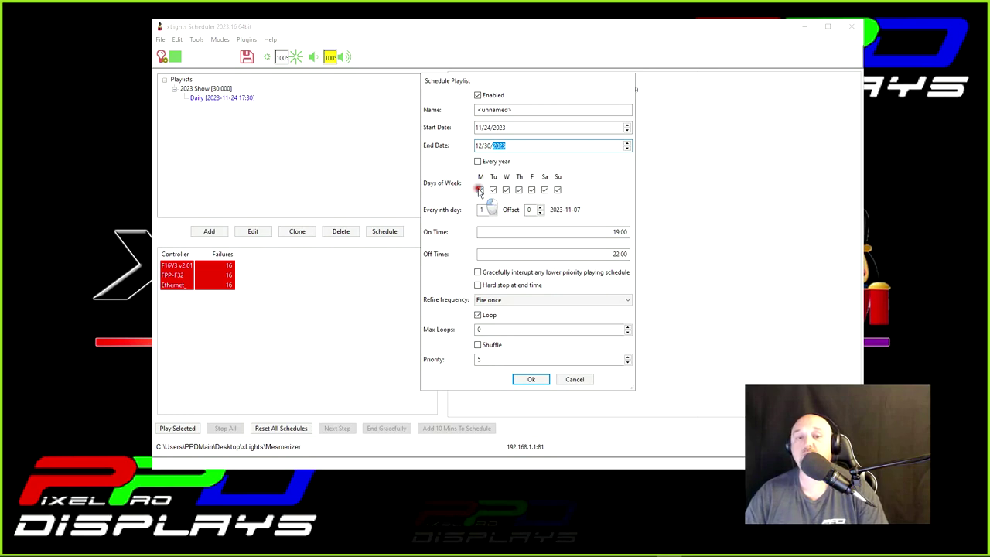
left_click(493, 190)
left_click(506, 191)
left_click(519, 190)
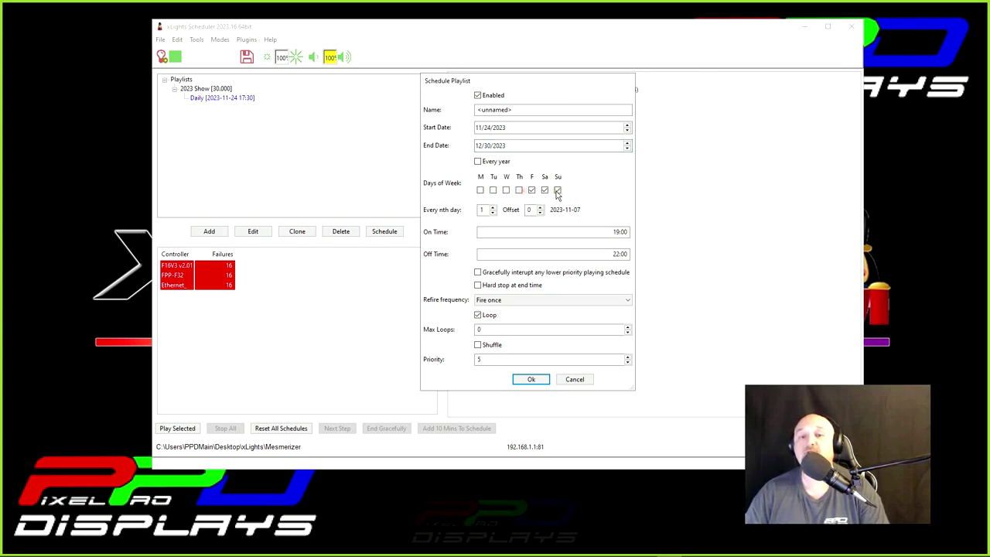
left_click(557, 190)
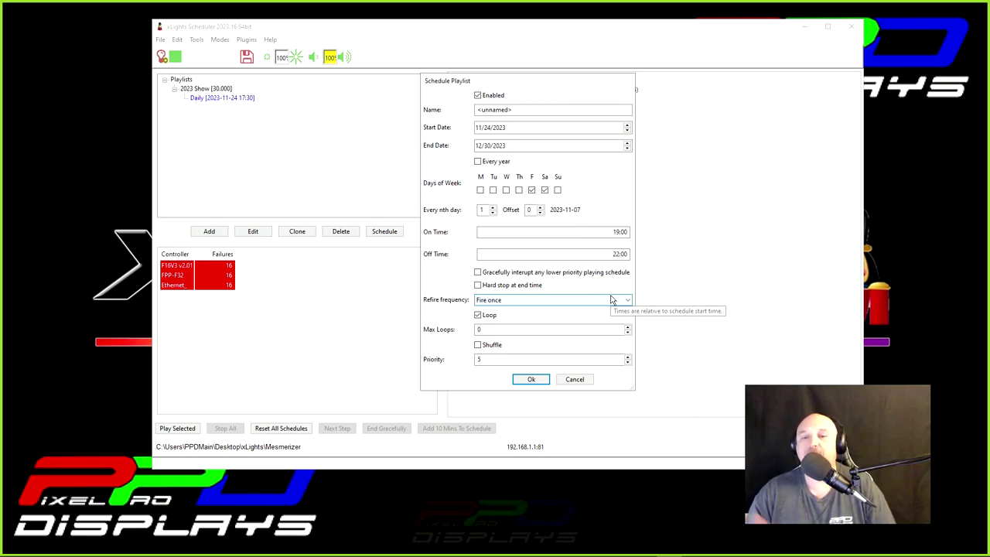
Step: Set the new schedule's off time to 22:30 and its on time to 17:00
left_click(621, 253)
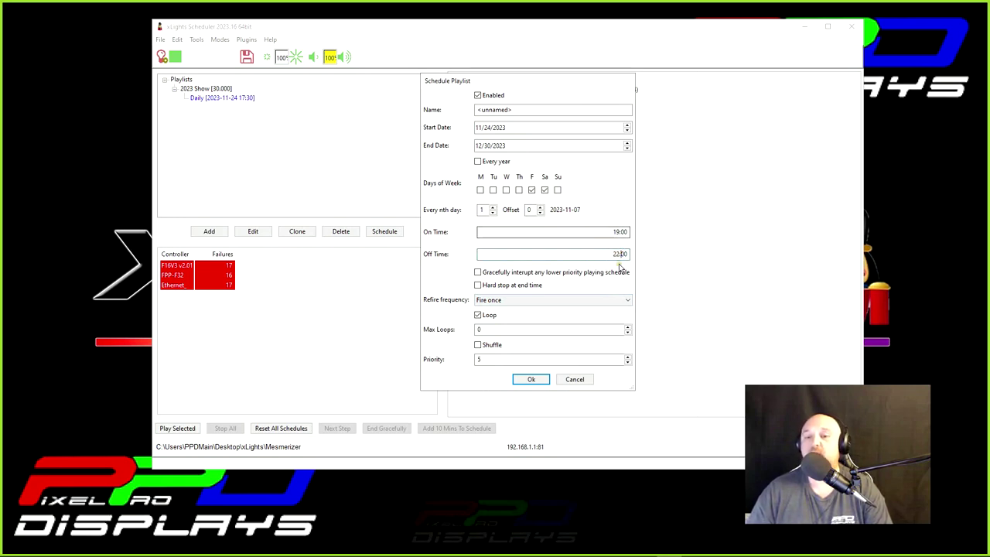
type("3")
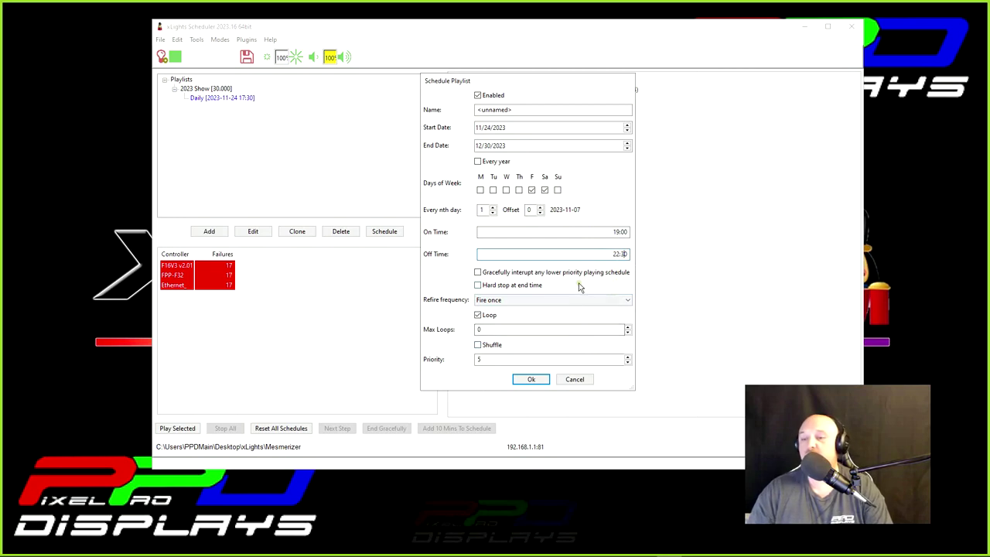
left_click(607, 232)
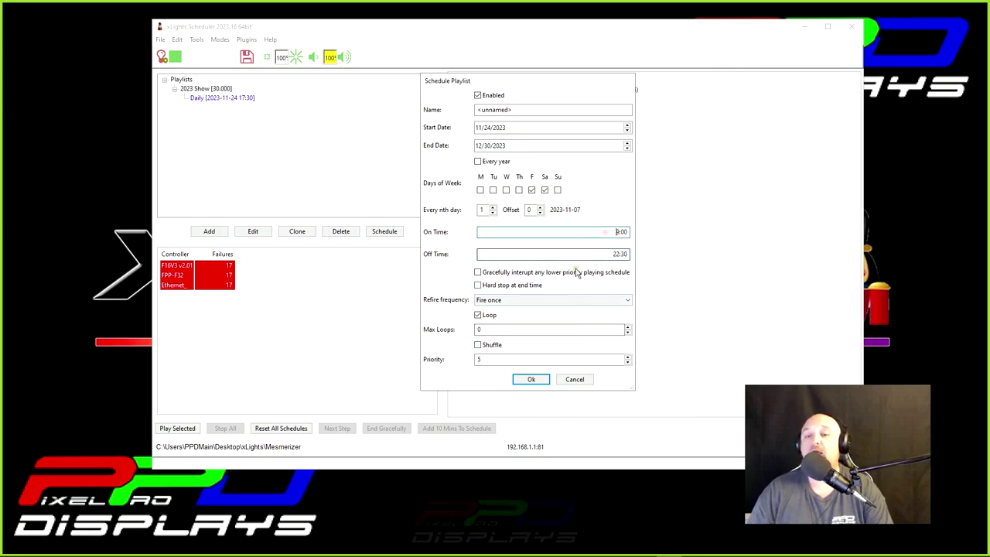
key("Delete")
key("Delete")
type("17")
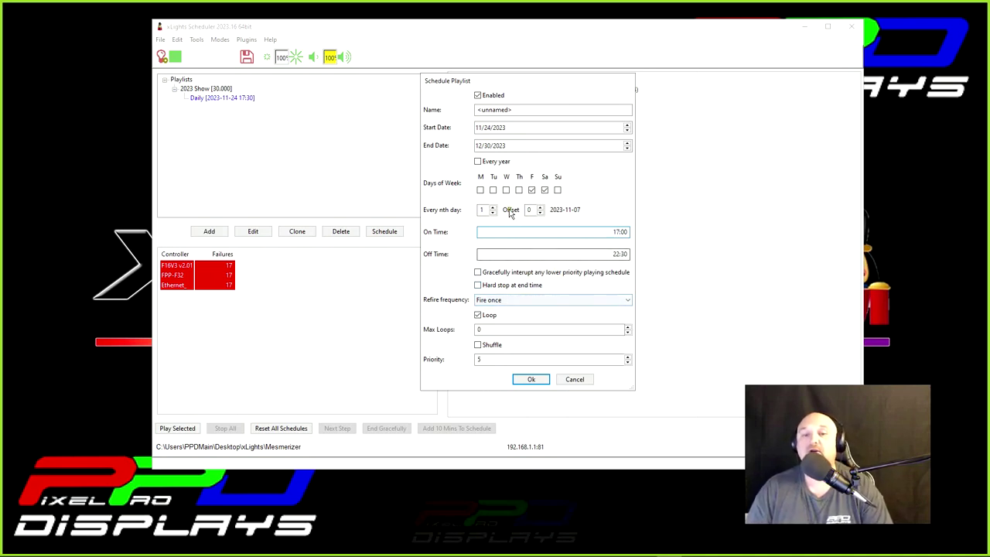
Step: Check the refire frequency options, name the new schedule Weekend Schedule, and accept it
left_click(498, 301)
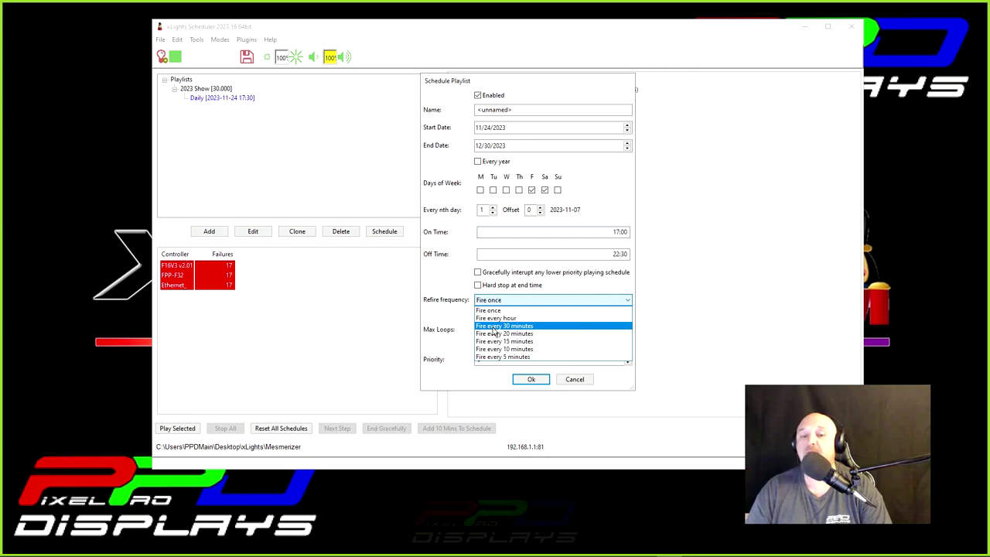
left_click(452, 283)
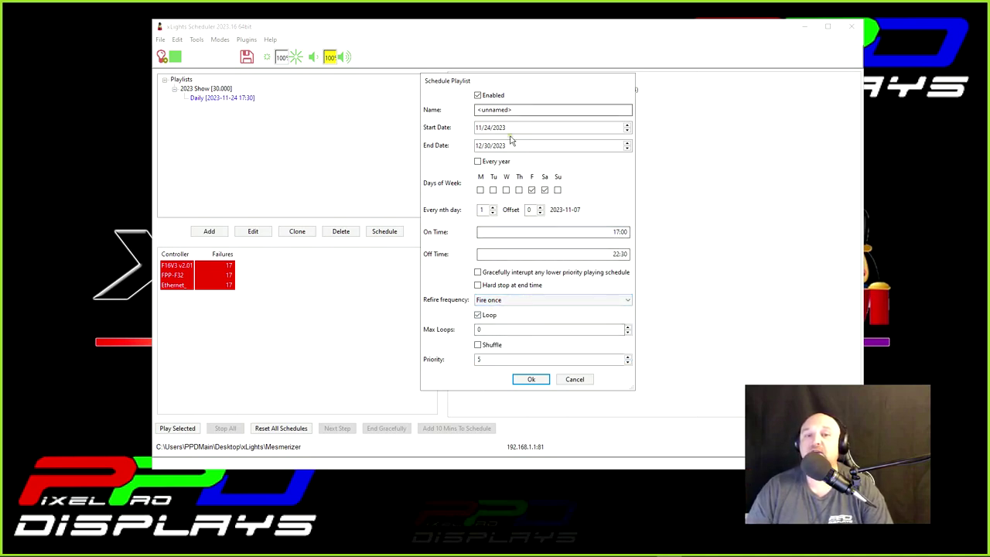
double_click(516, 109)
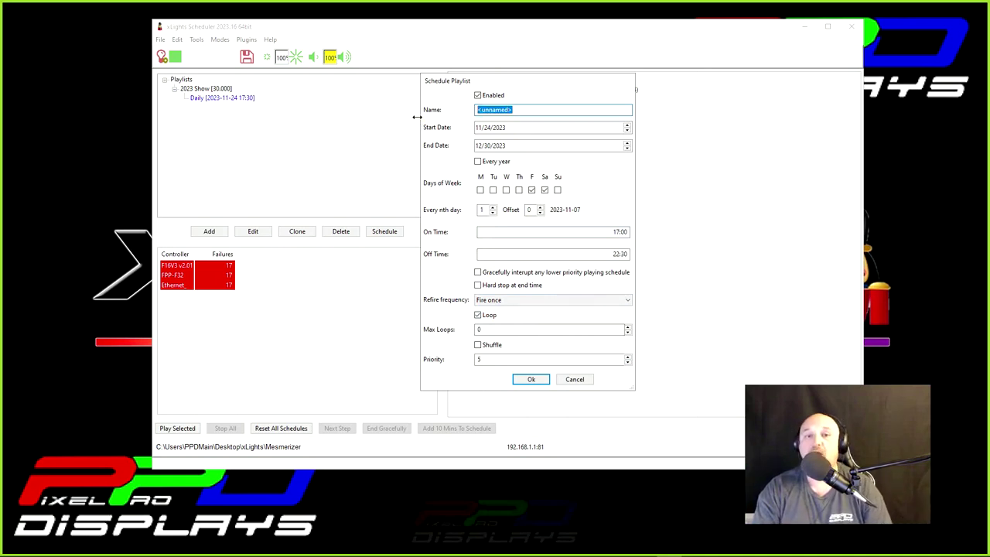
type("Weekend Schedule")
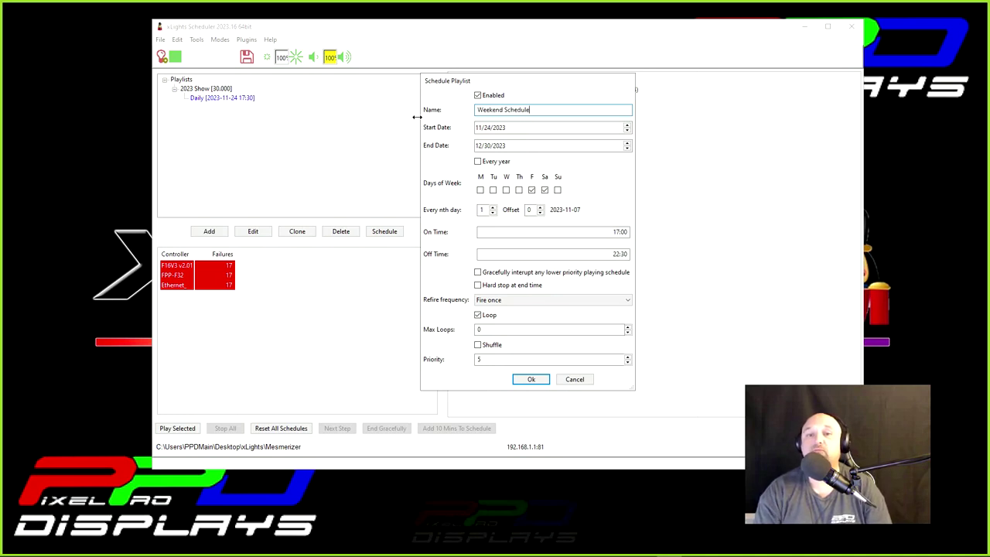
key("Return")
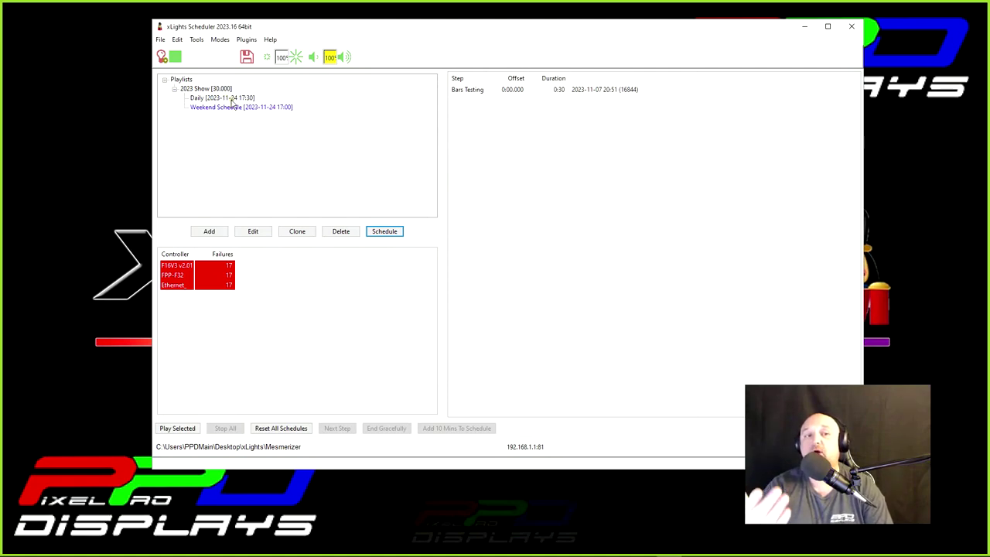
Step: Review the Weekend Schedule's settings, and exclude Friday and Saturday from the Daily schedule
double_click(235, 108)
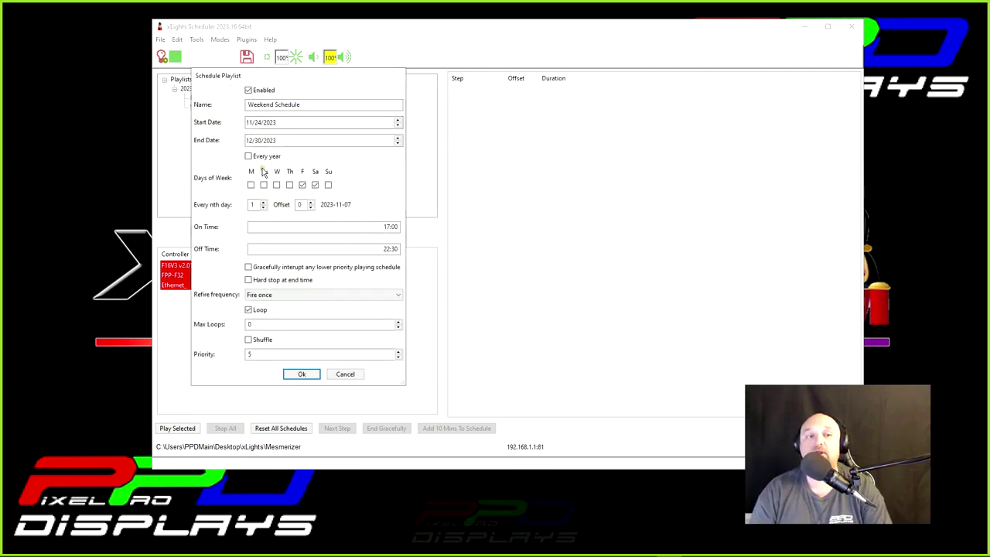
left_click(302, 373)
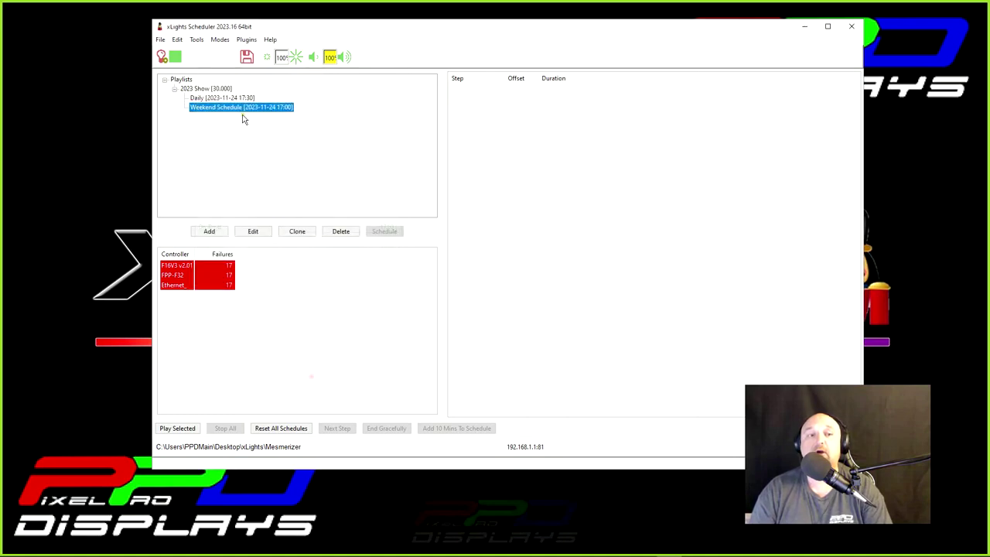
double_click(233, 99)
left_click(284, 104)
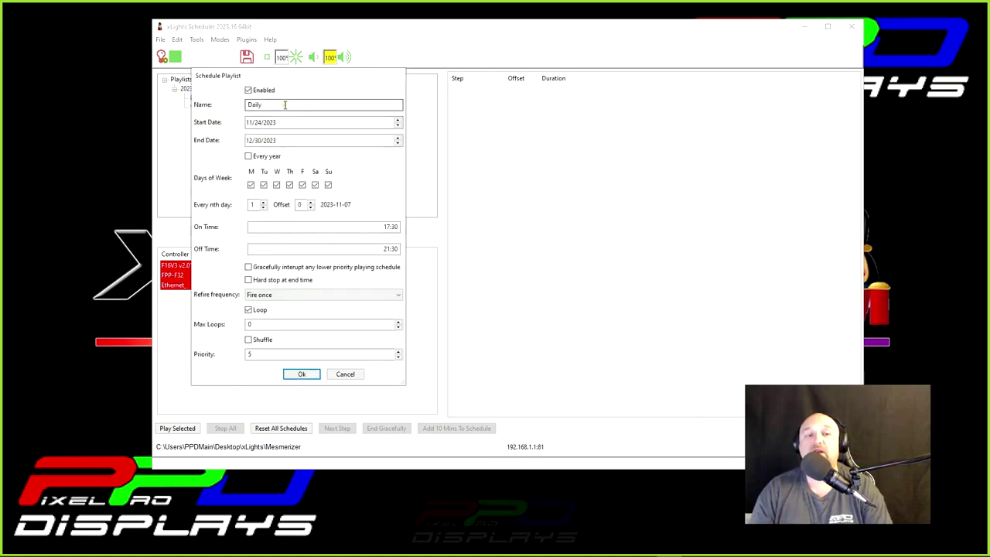
left_click(302, 185)
left_click(314, 185)
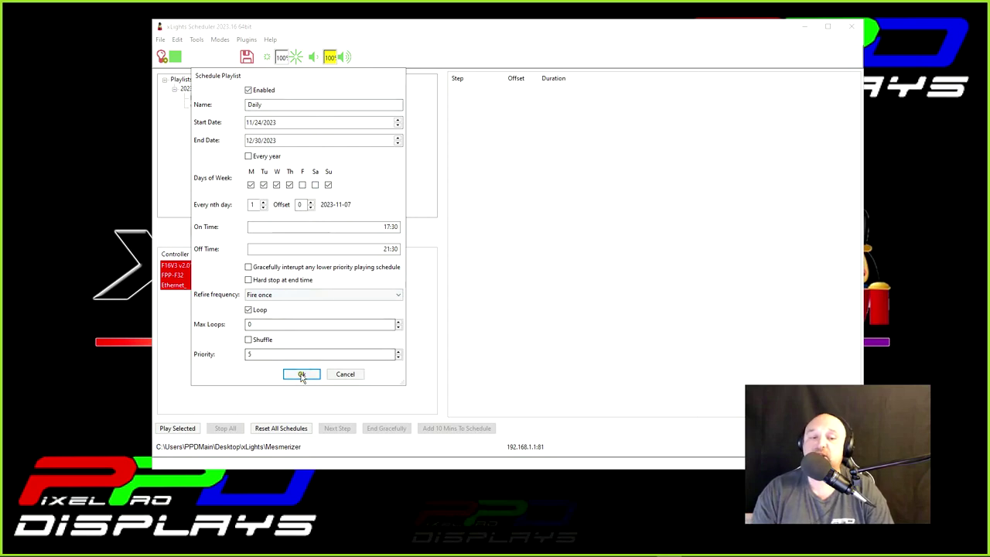
Step: Rename the Daily schedule as Week Day Schedule and accept its settings
double_click(274, 104)
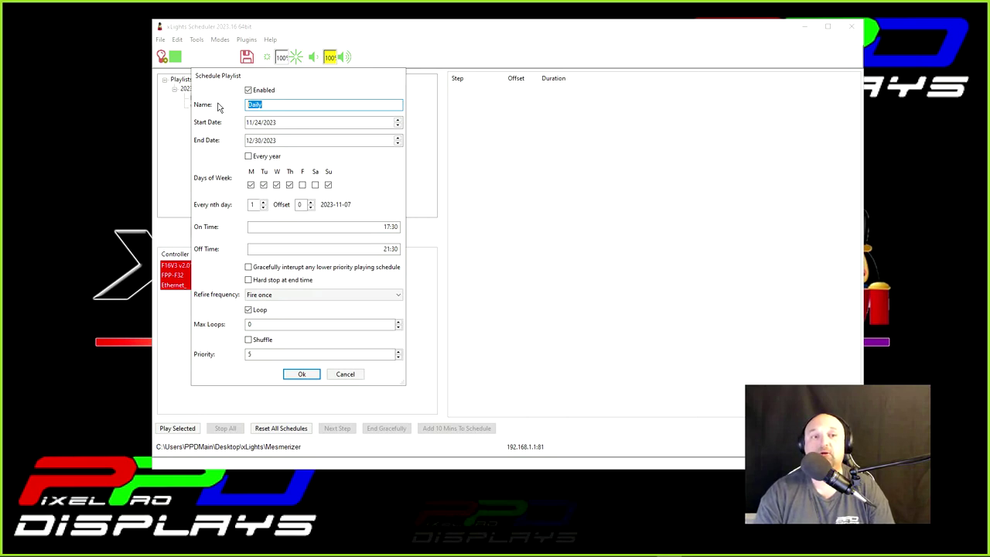
type("Week Day Schedule")
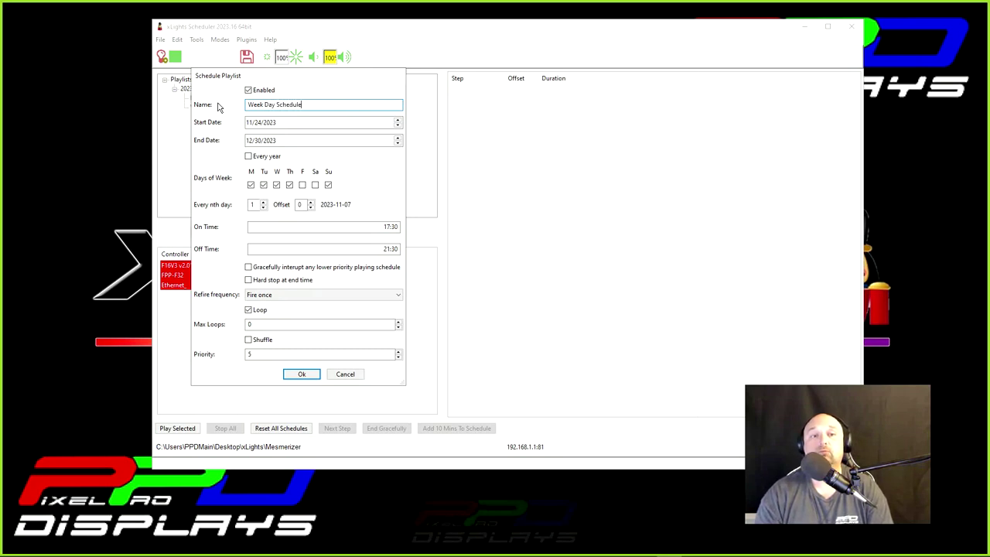
key("Return")
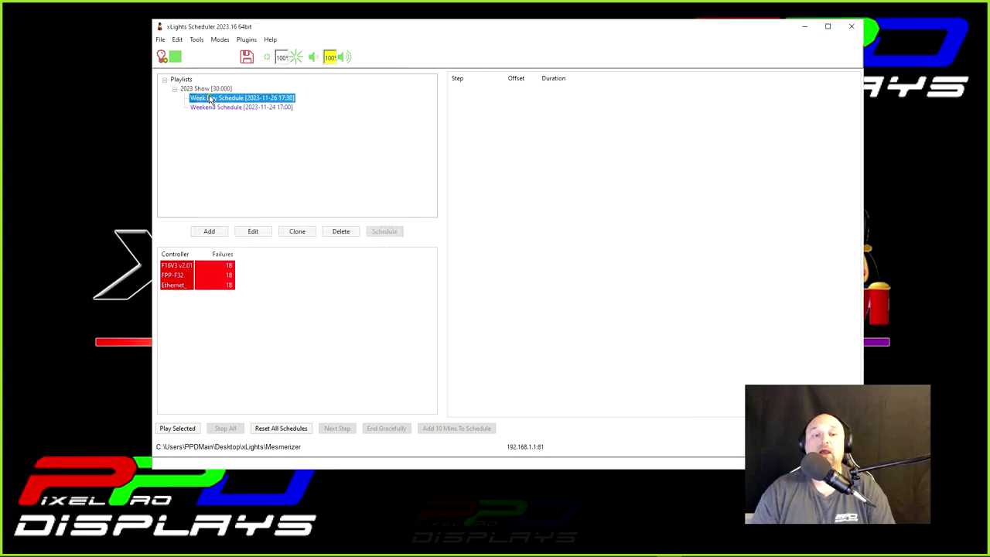
left_click(220, 149)
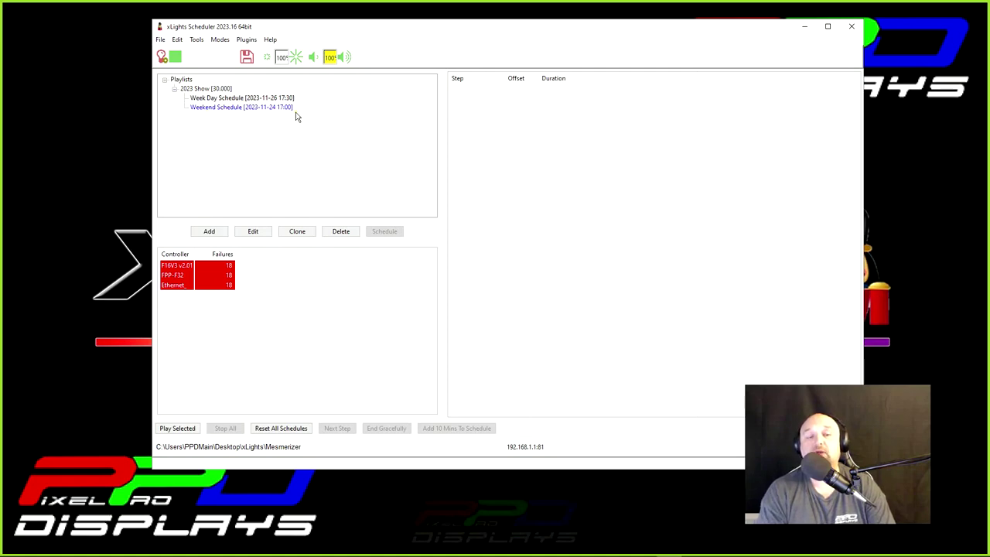
Step: Test-play the Weekend Schedule from the 2023 Show playlist, and stop all playback
left_click(261, 99)
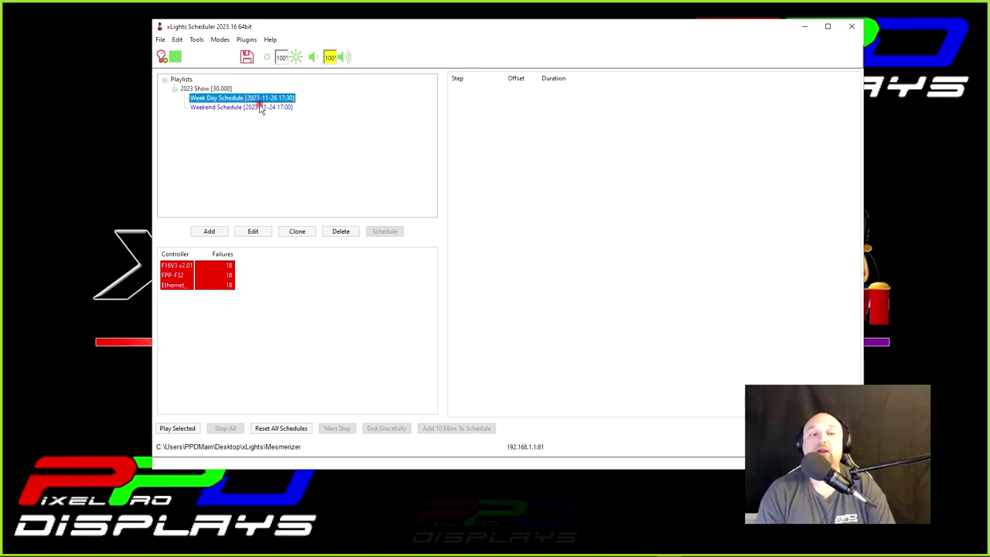
left_click(256, 108)
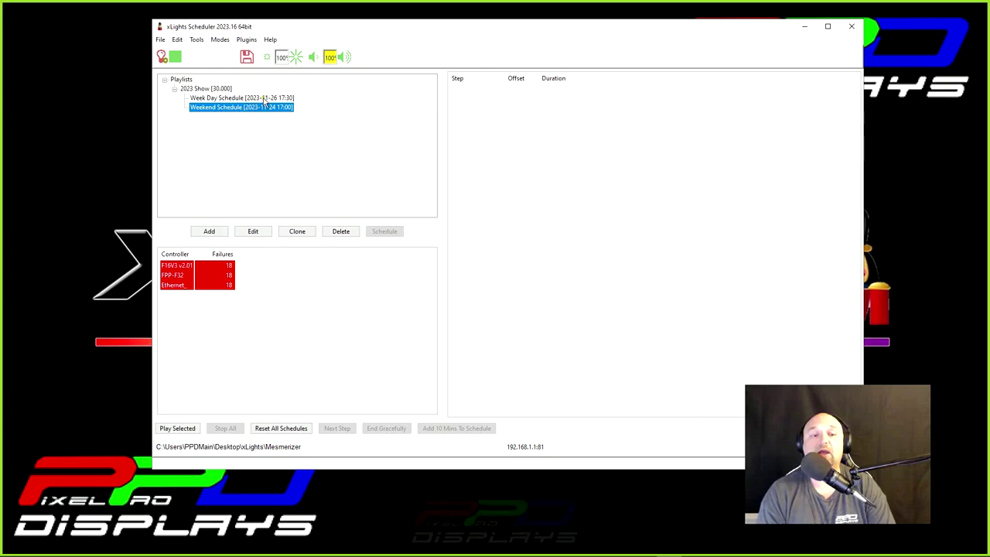
left_click(181, 432)
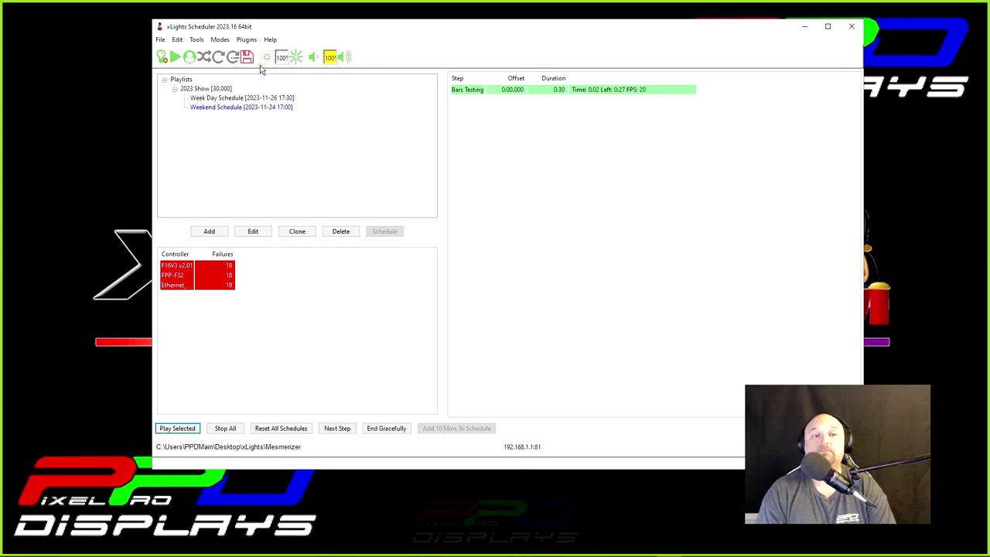
left_click(226, 428)
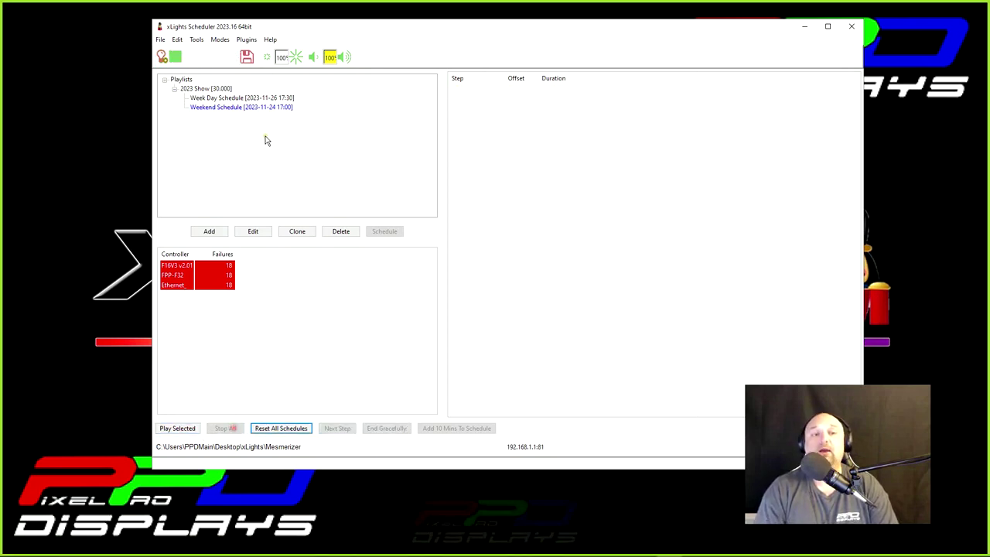
Step: Add the audio-only track Bebe Rexha - Count on Christmas from the Music folder to the 2023 Show playlist
double_click(198, 89)
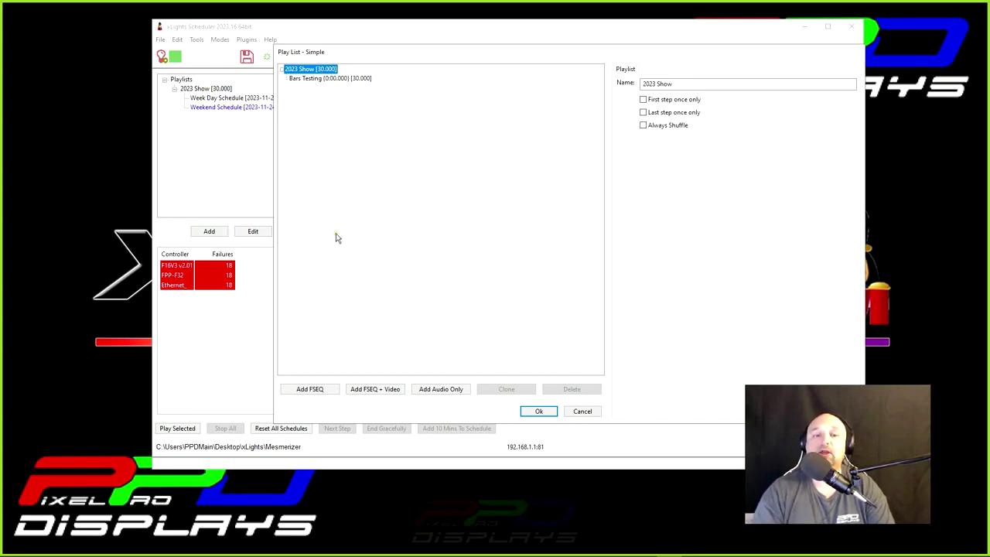
left_click(439, 390)
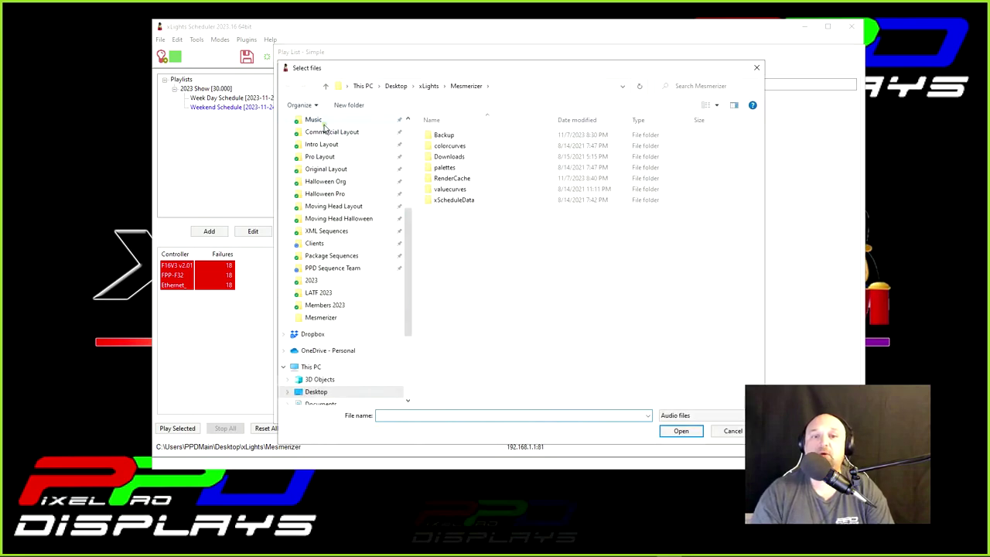
scroll(314, 196, "up", 1)
left_click(313, 218)
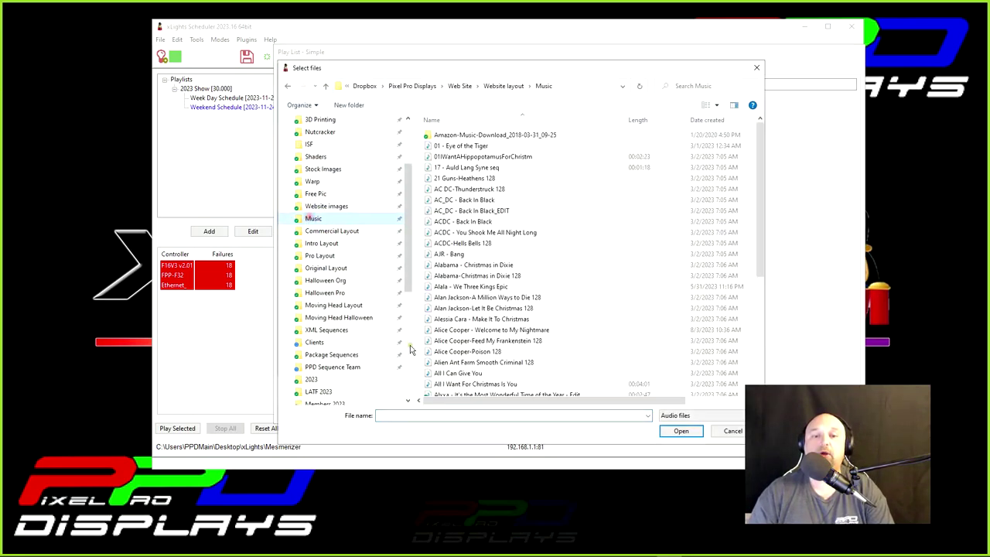
scroll(456, 331, "down", 9)
left_click(460, 314)
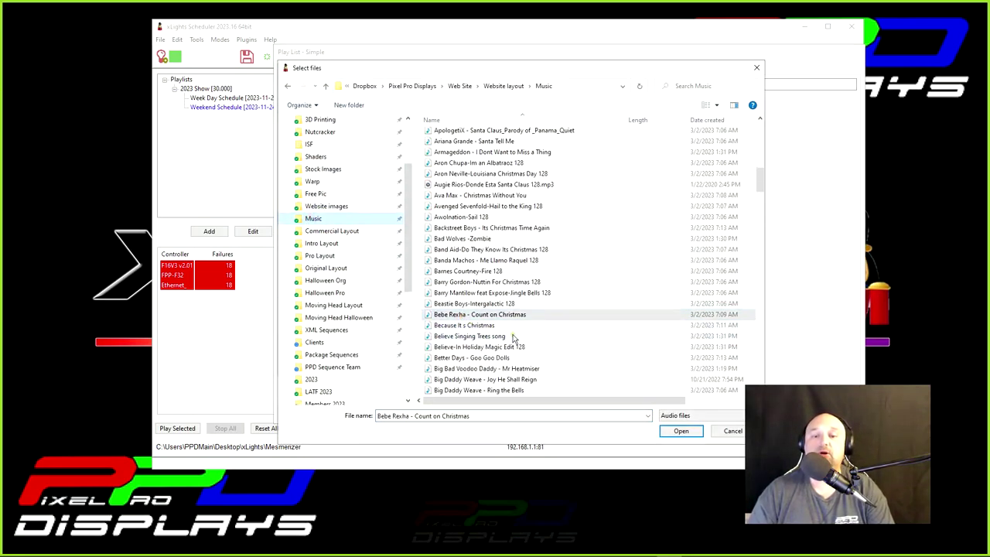
left_click(670, 432)
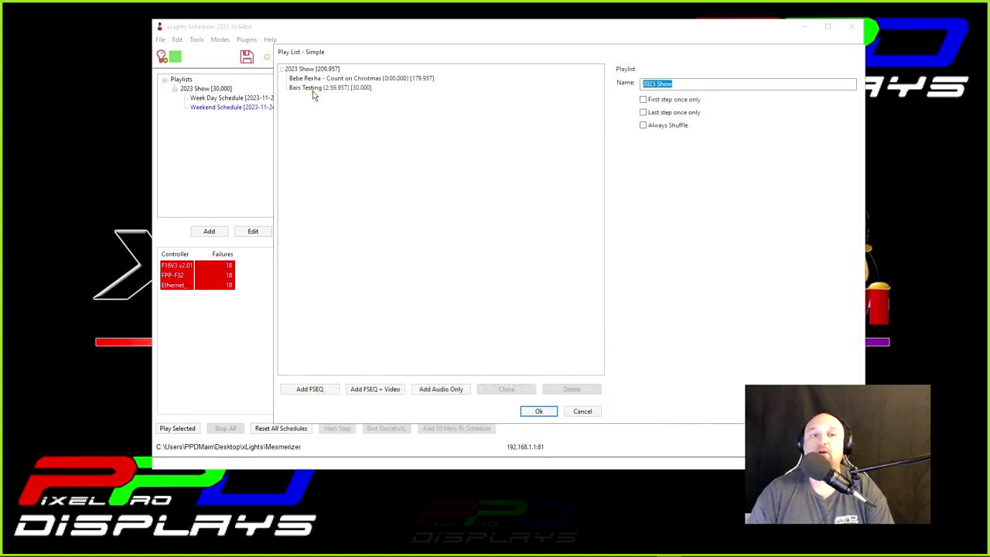
Step: Reorder the playlist so Bars Testing comes before the Count on Christmas audio track, and accept the playlist
mouse_move(324, 83)
left_mouse_down()
mouse_move(318, 97)
mouse_move(324, 87)
left_mouse_up()
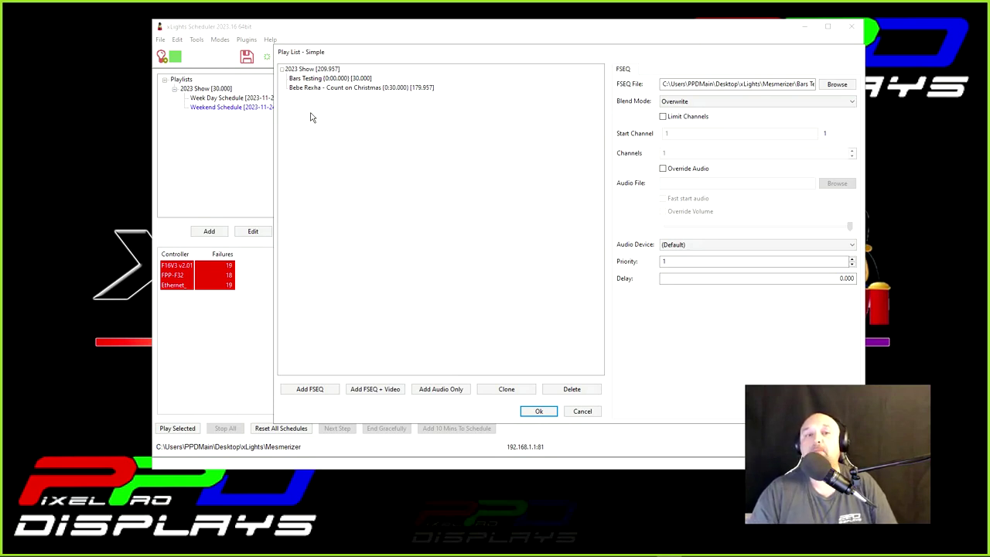
left_click(317, 88)
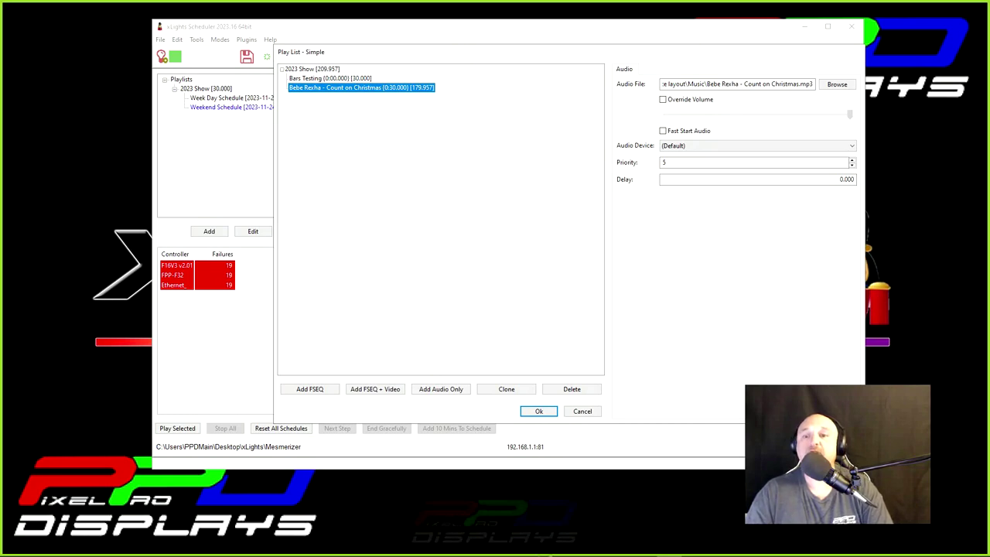
left_click(537, 411)
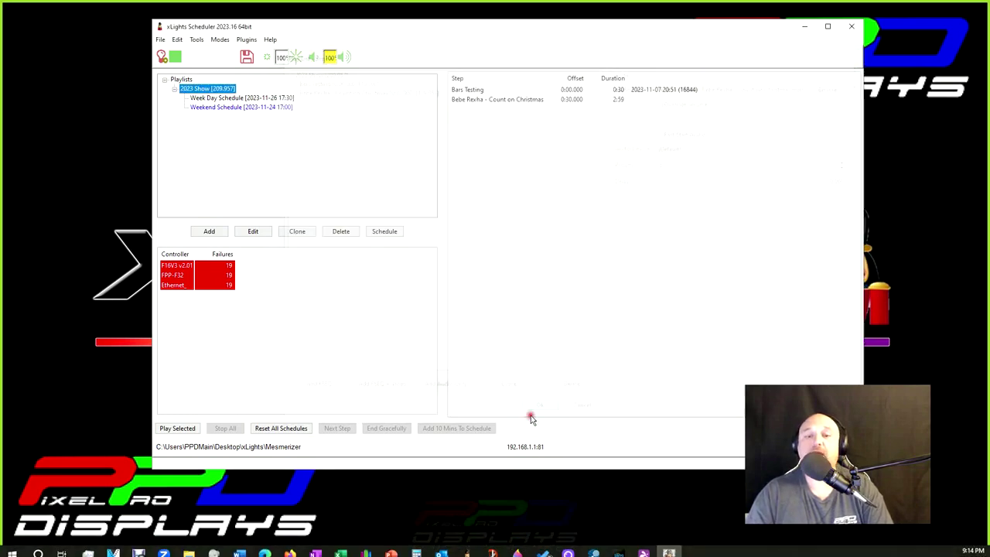
Step: Rename the 2023 Show playlist as 2023 Show List A
left_click(232, 99)
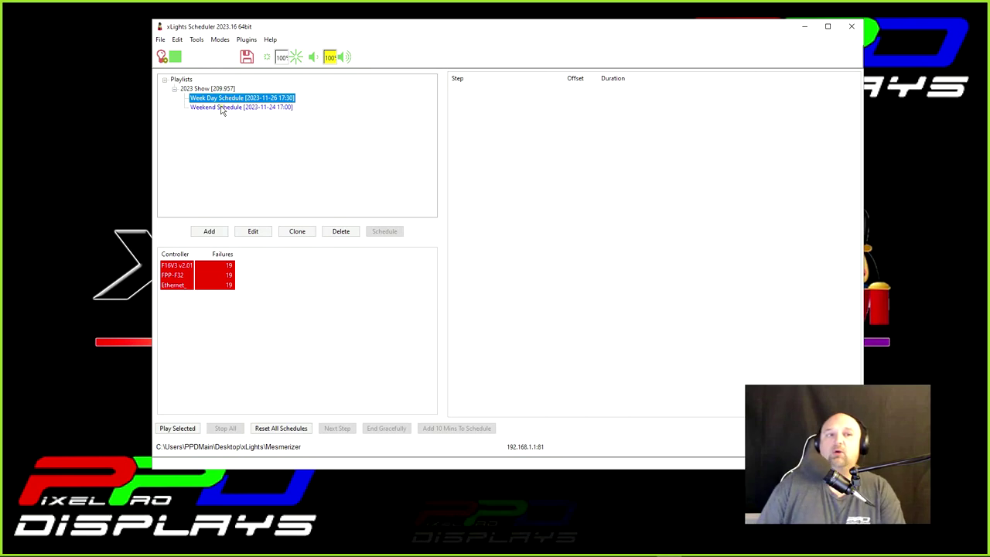
left_click(199, 90)
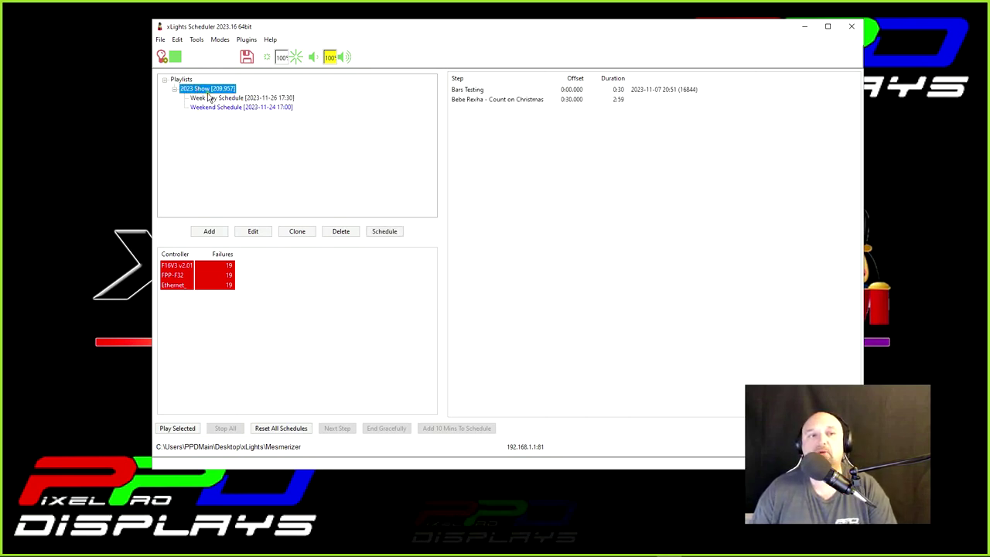
double_click(197, 89)
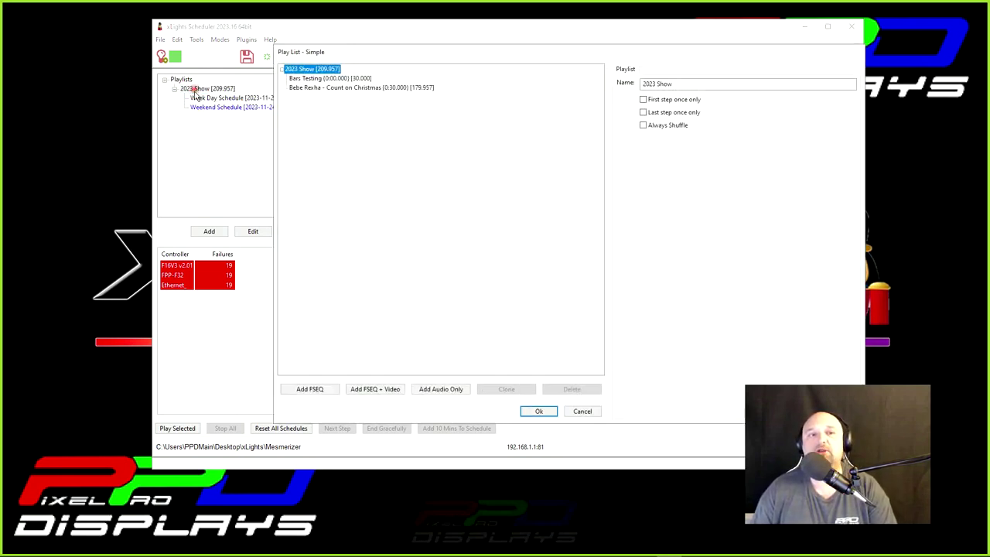
double_click(680, 92)
left_click_drag(681, 92, 495, 88)
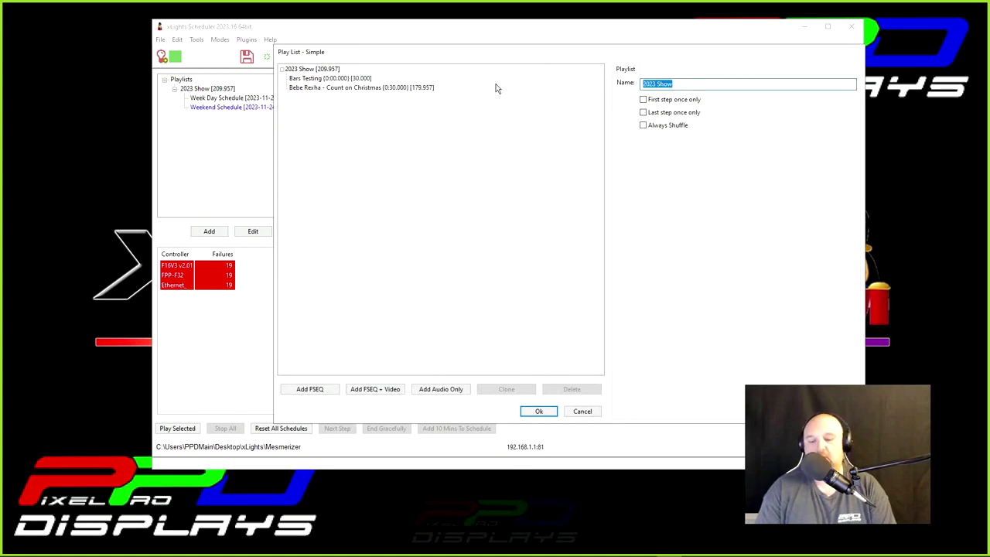
key("End")
type("List")
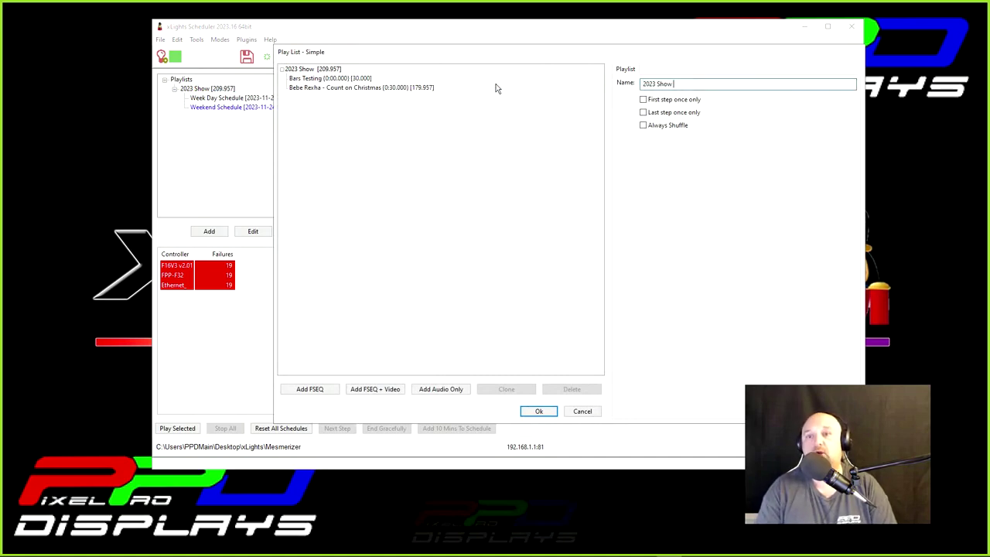
key("Return")
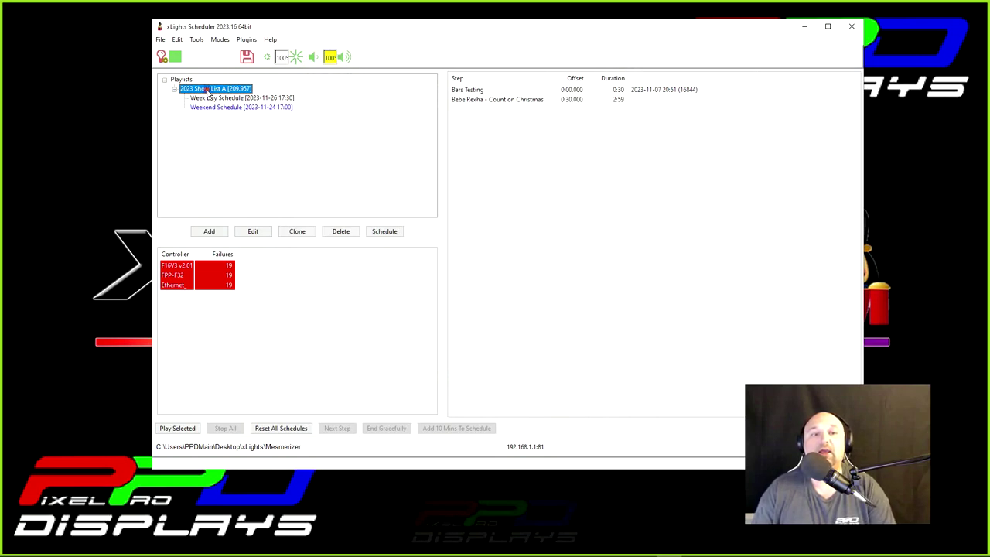
Step: Clone the 2023 Show List A playlist and rename the copy 2023 Show List B
left_click(301, 235)
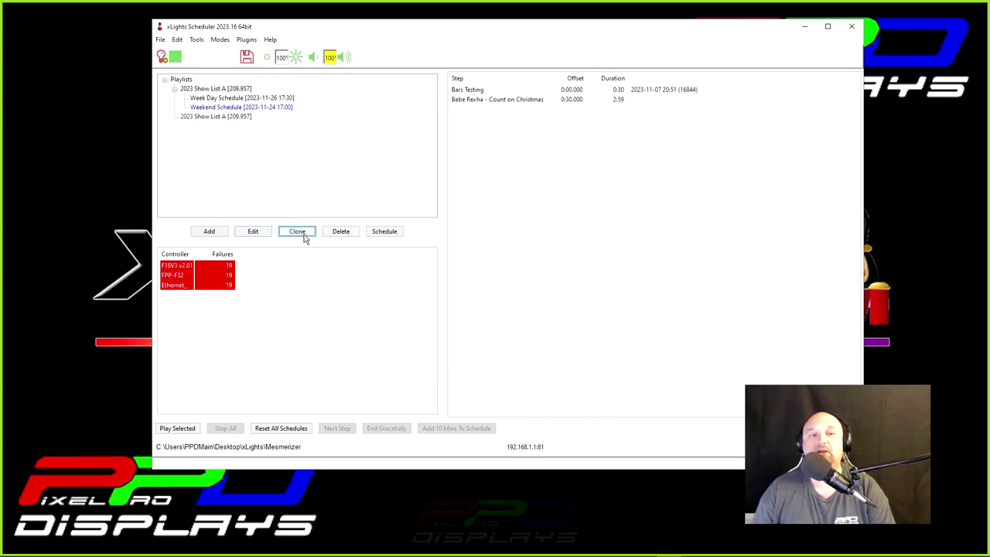
double_click(206, 117)
left_click(694, 84)
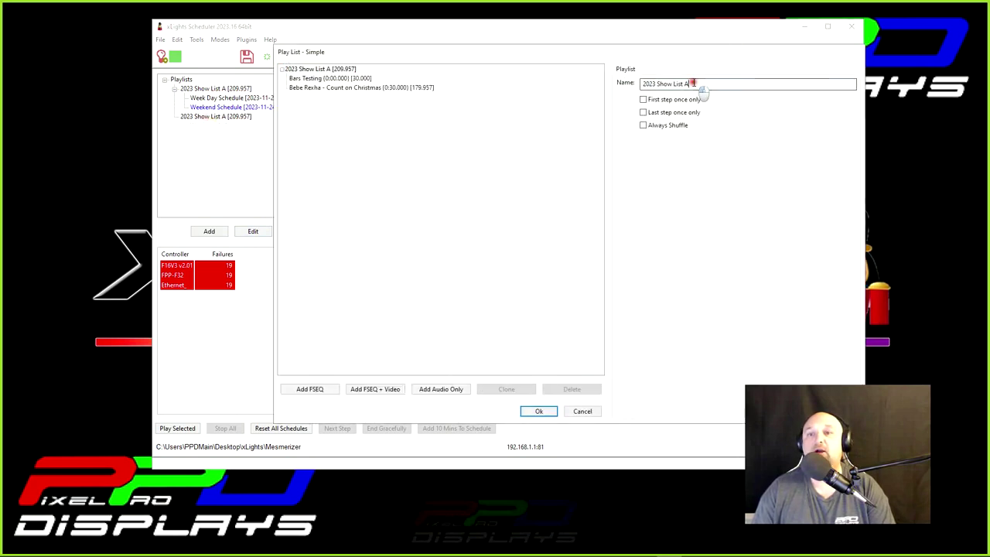
key("BackSpace")
type("B")
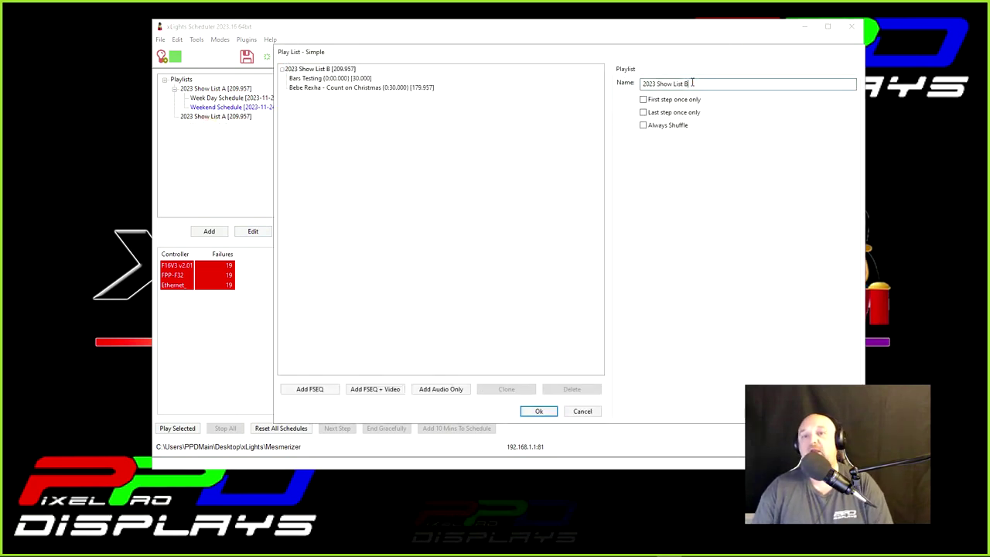
key("Return")
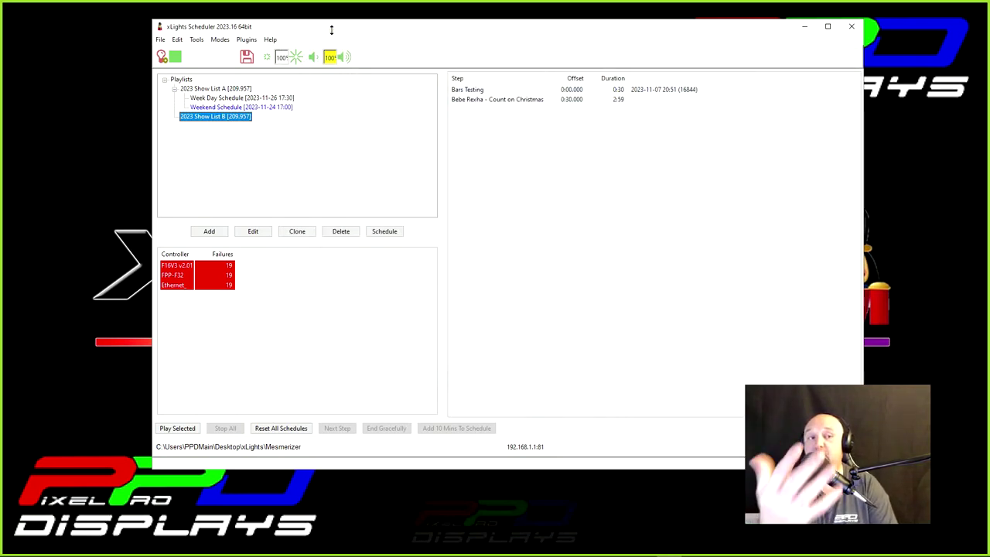
double_click(199, 118)
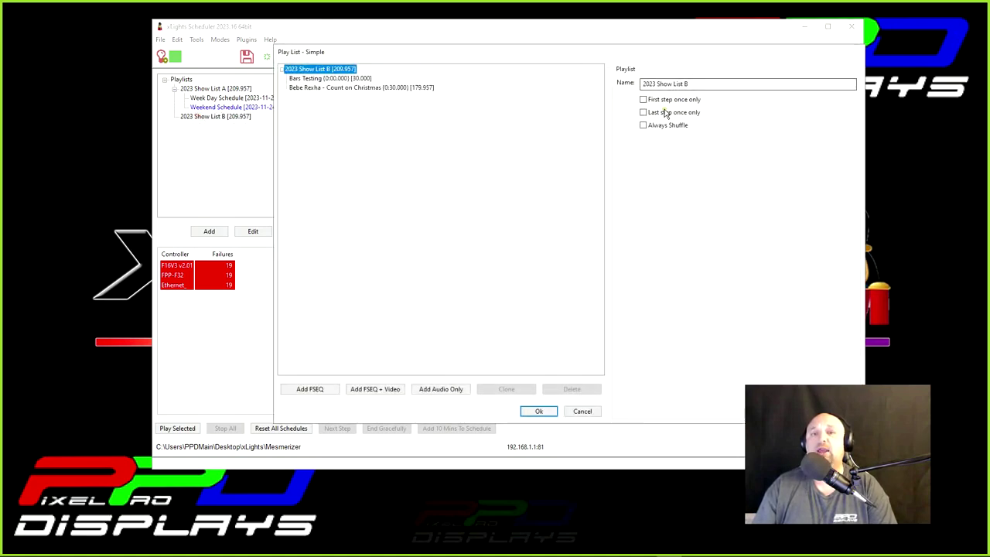
left_click(576, 412)
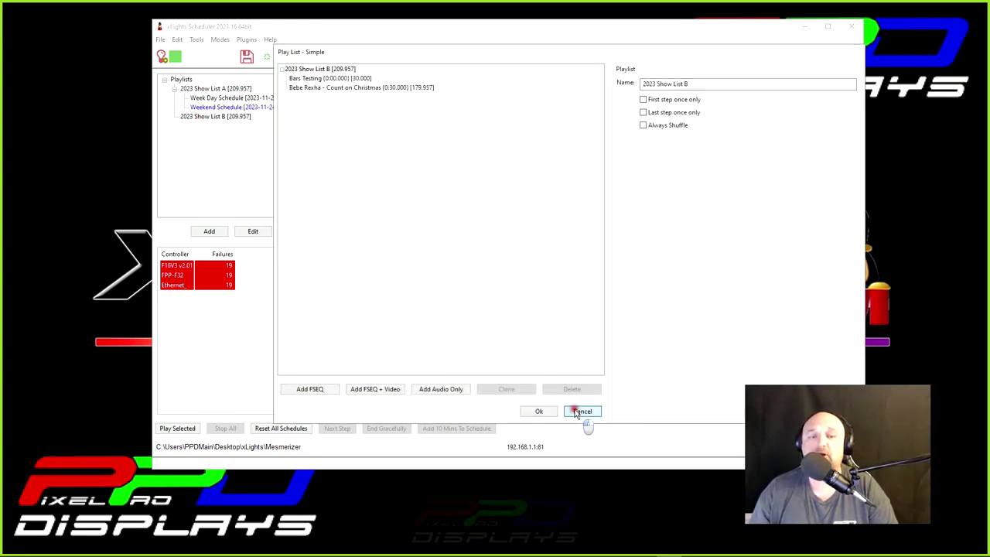
left_click(261, 108)
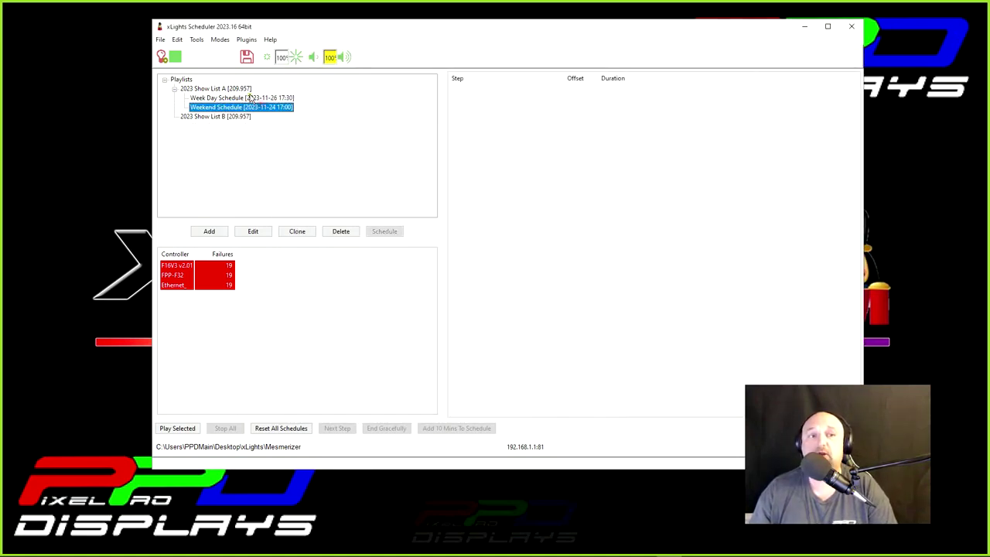
left_click(211, 116)
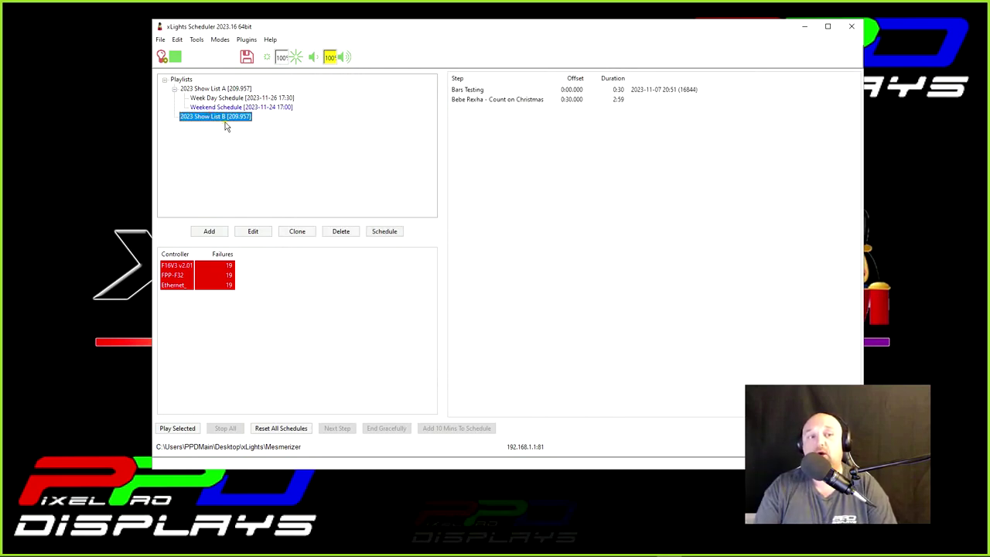
Step: Try clearing 2023 Show List B by deleting its Bars Testing and Bebe Rexha - Count on Christmas steps
double_click(221, 119)
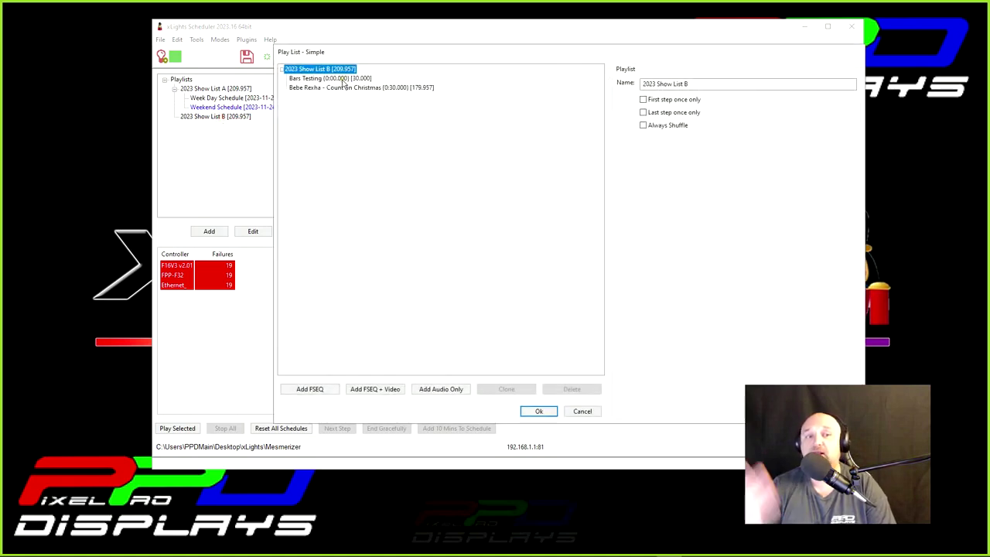
left_click(317, 78)
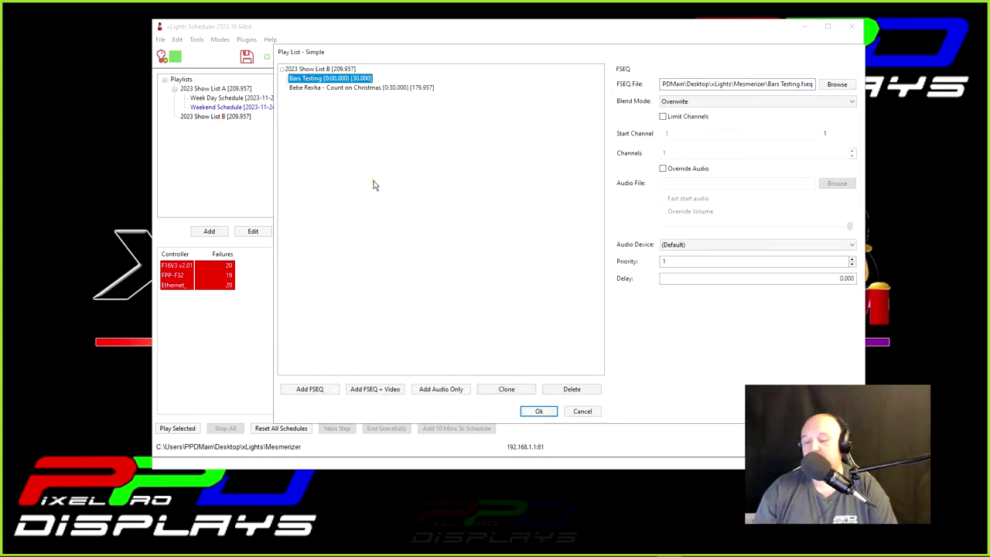
key("Delete")
key("Return")
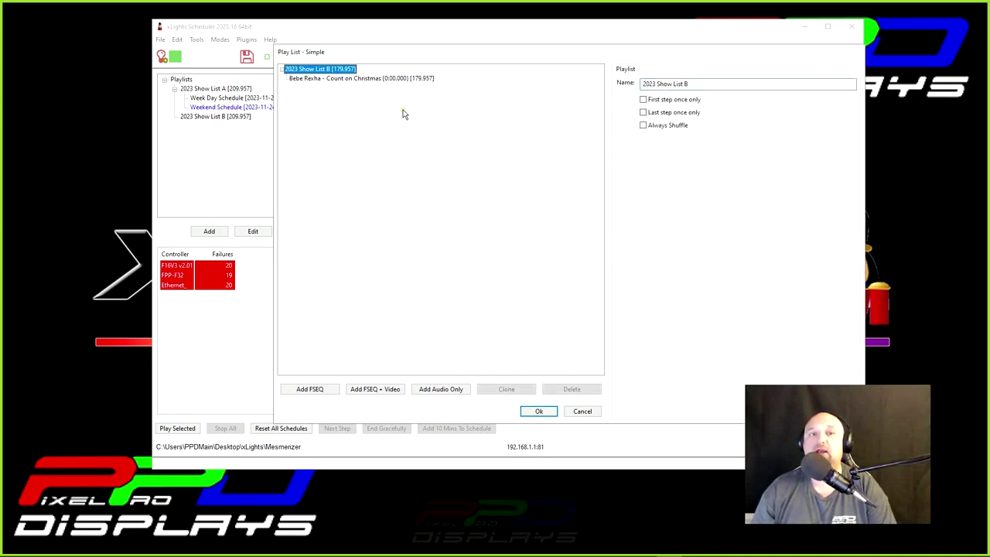
left_click(388, 80)
left_click(571, 388)
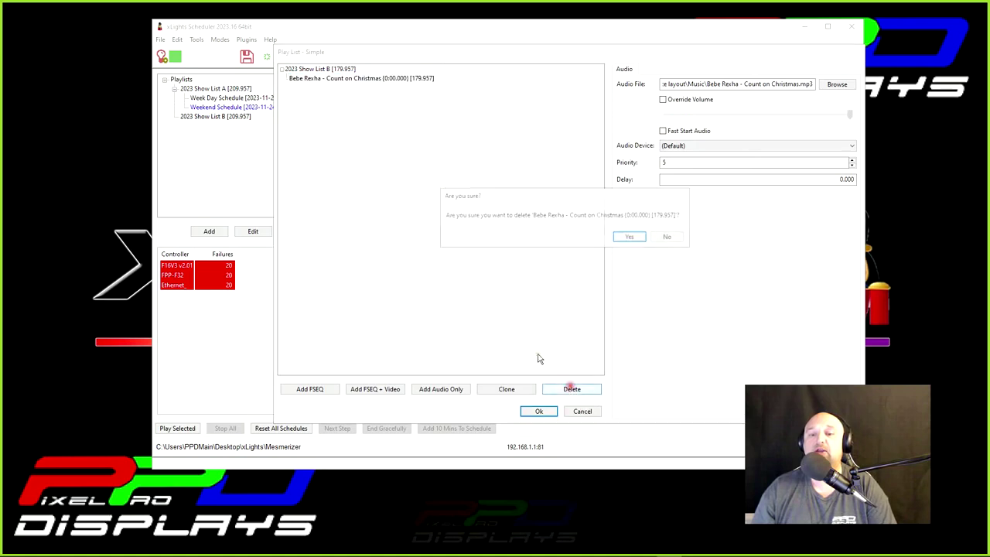
left_click(624, 238)
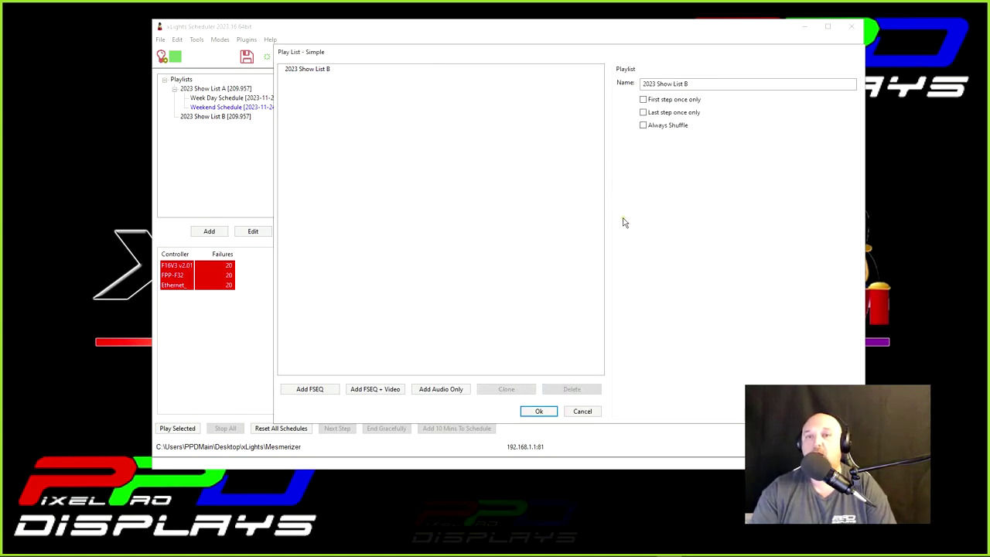
Step: Browse for an FSEQ file without adding one, and discard the edits to the 2023 Show List B playlist
left_click(309, 389)
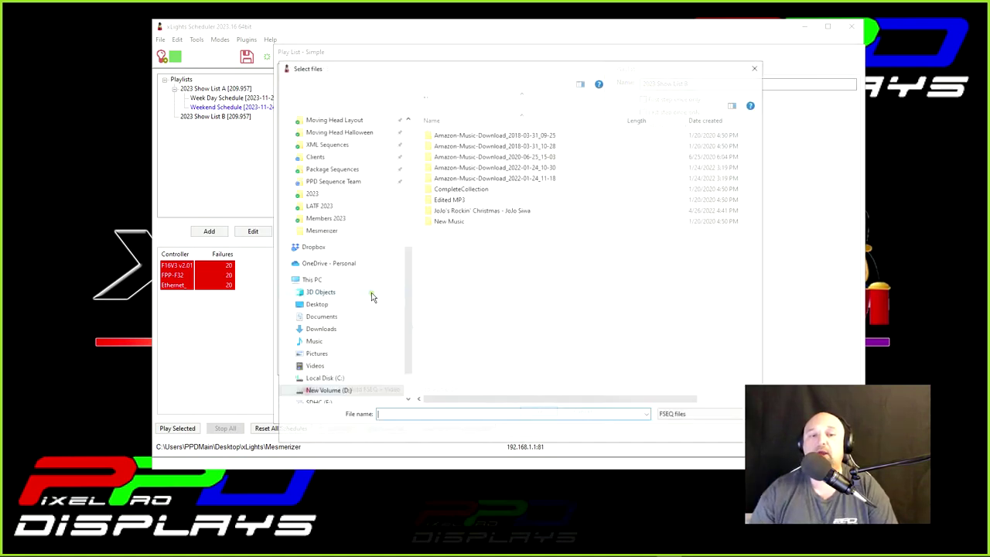
scroll(300, 197, "up", 4)
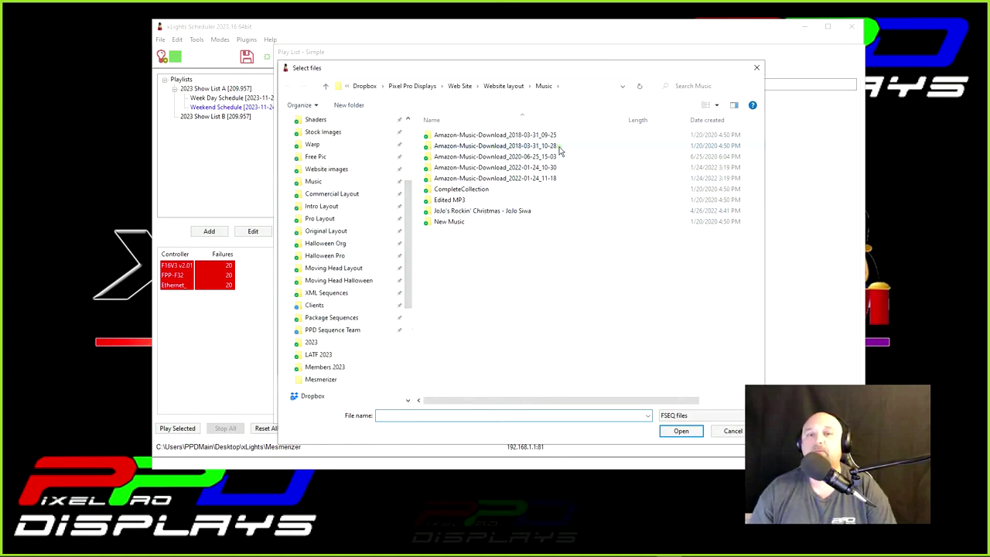
left_click(756, 67)
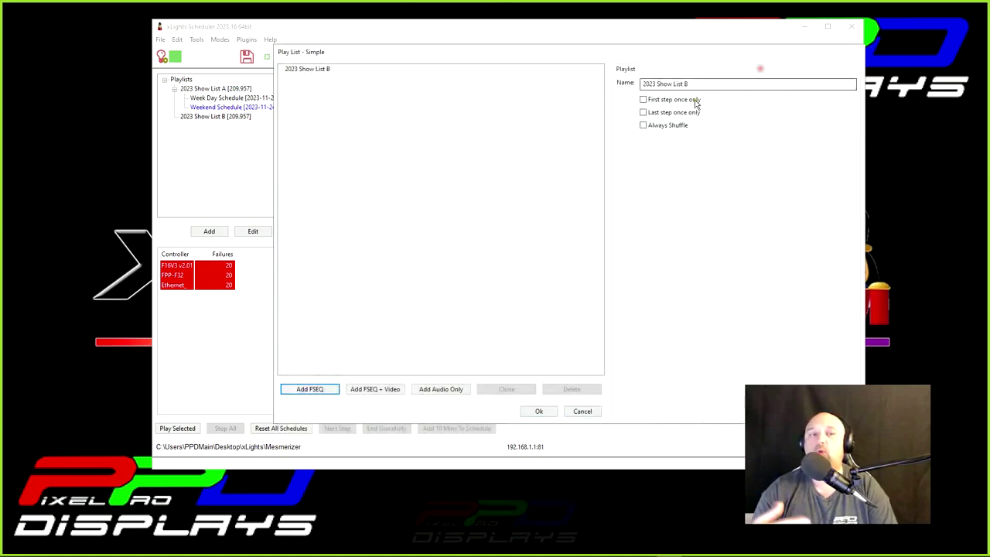
left_click(348, 108)
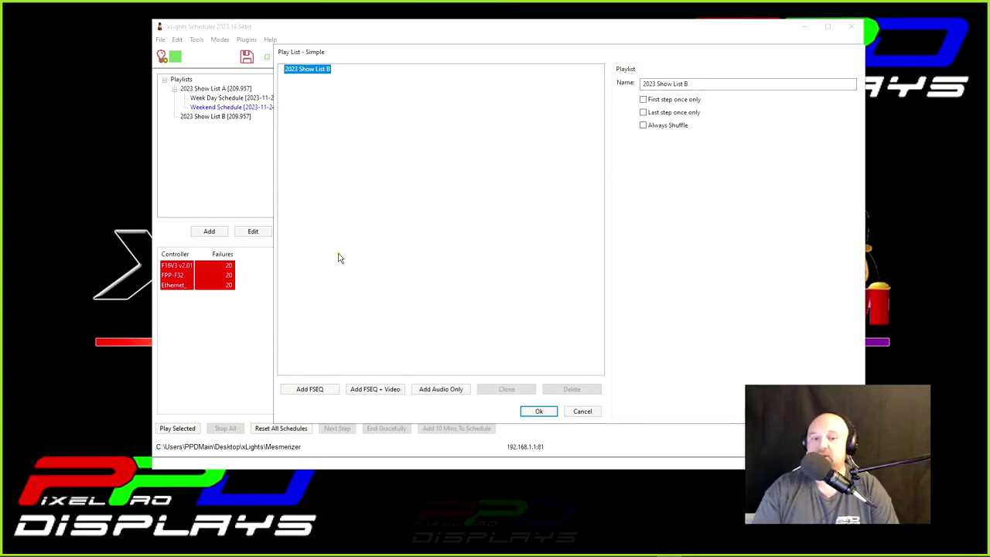
left_click(580, 411)
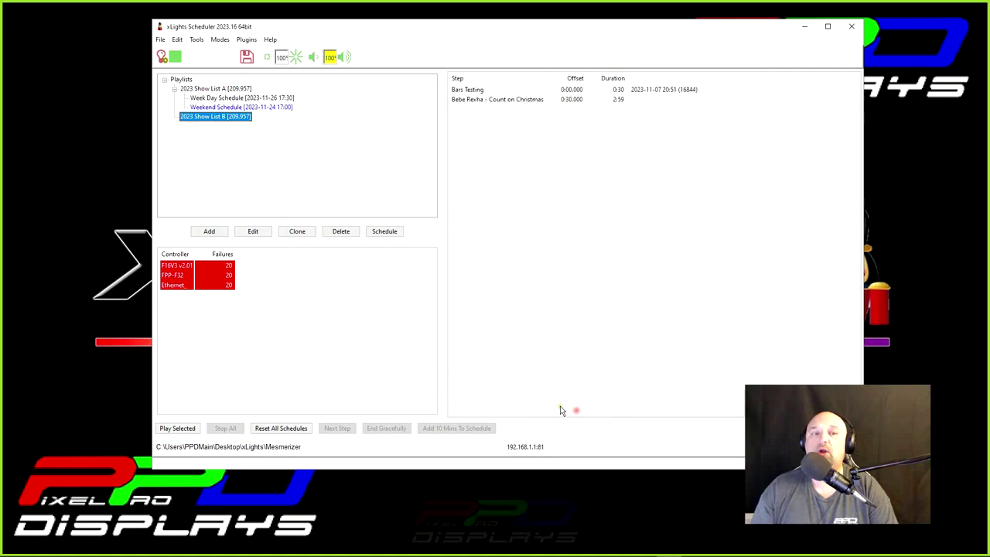
Step: Create a schedule for the 2023 Show List B playlist that excludes Tuesday, Thursday and Saturday
left_click(208, 99)
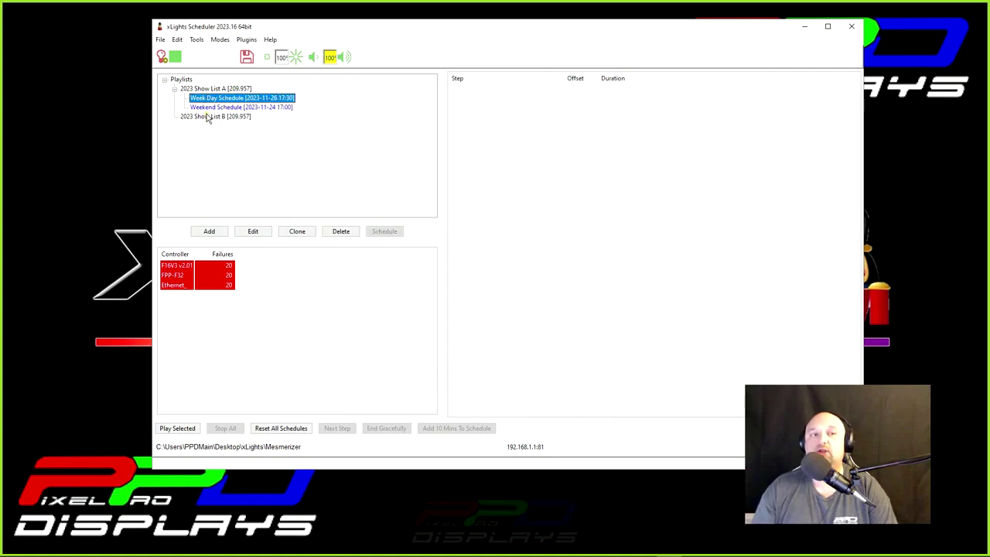
left_click(209, 117)
left_click(373, 232)
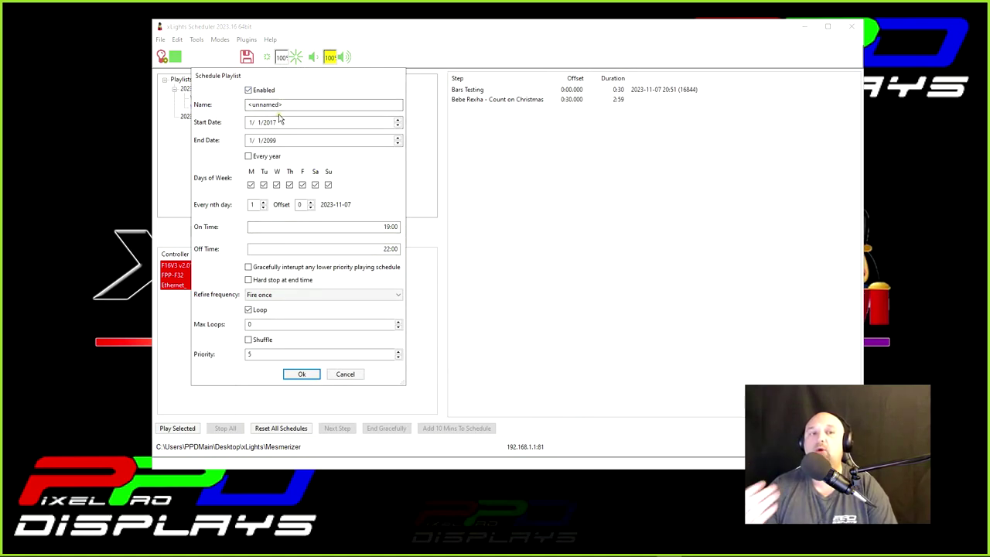
left_click(263, 186)
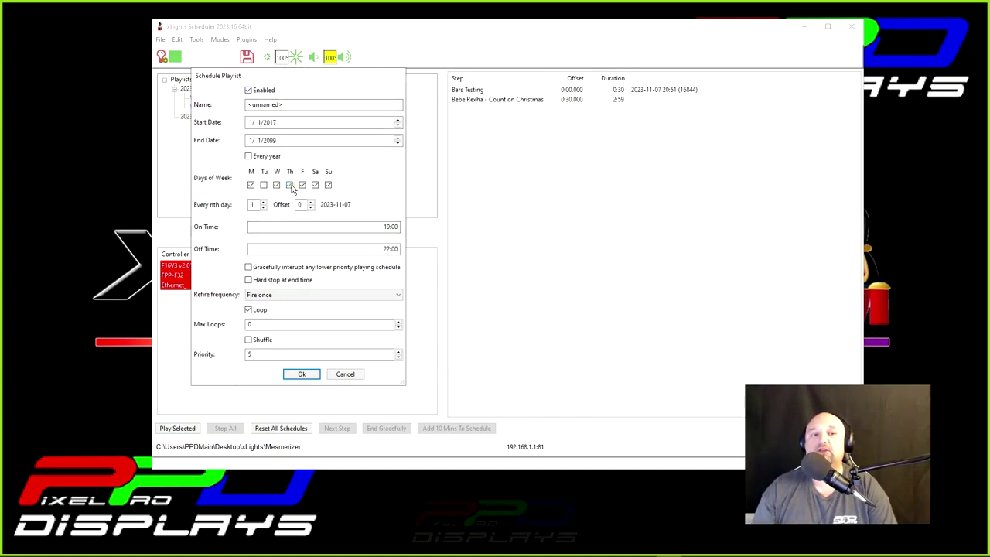
left_click(289, 185)
left_click(314, 185)
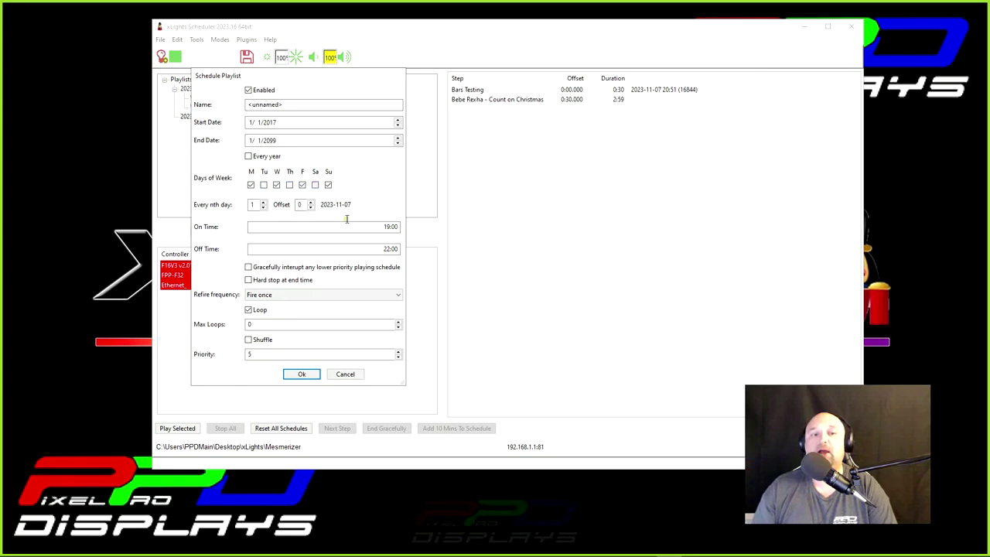
Step: Set the new schedule's on time to 17:30 and off time to 21:30, and accept it
left_click(388, 226)
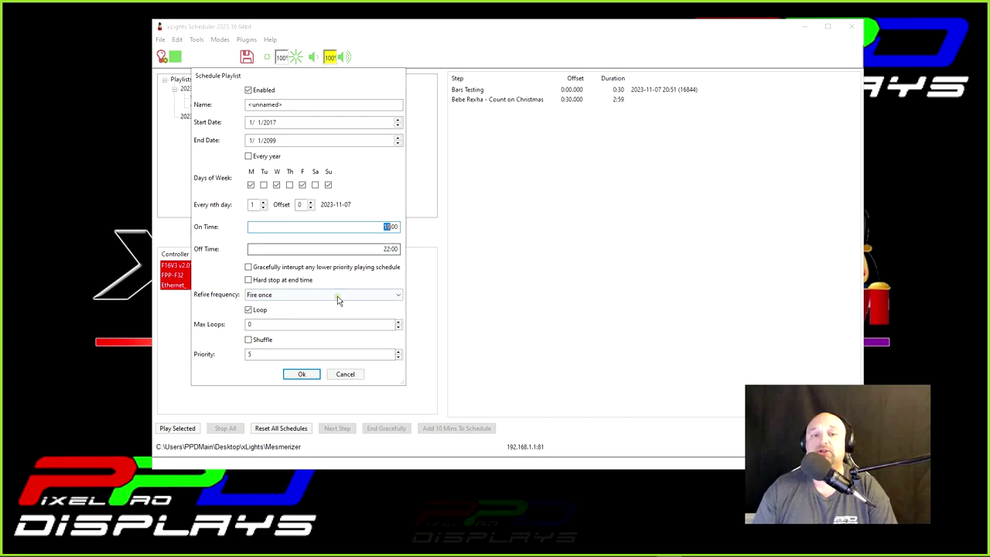
type("1")
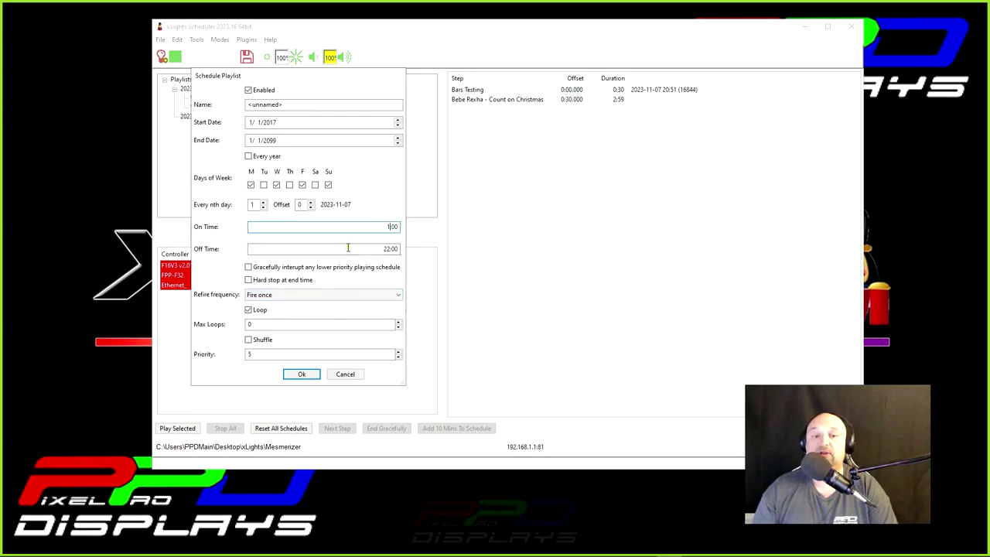
left_click(347, 252)
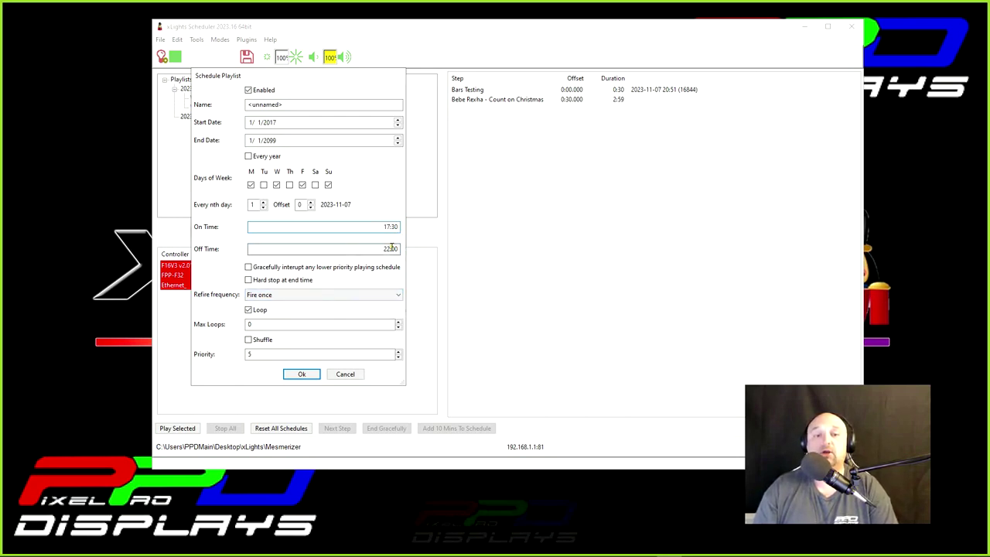
type("21:")
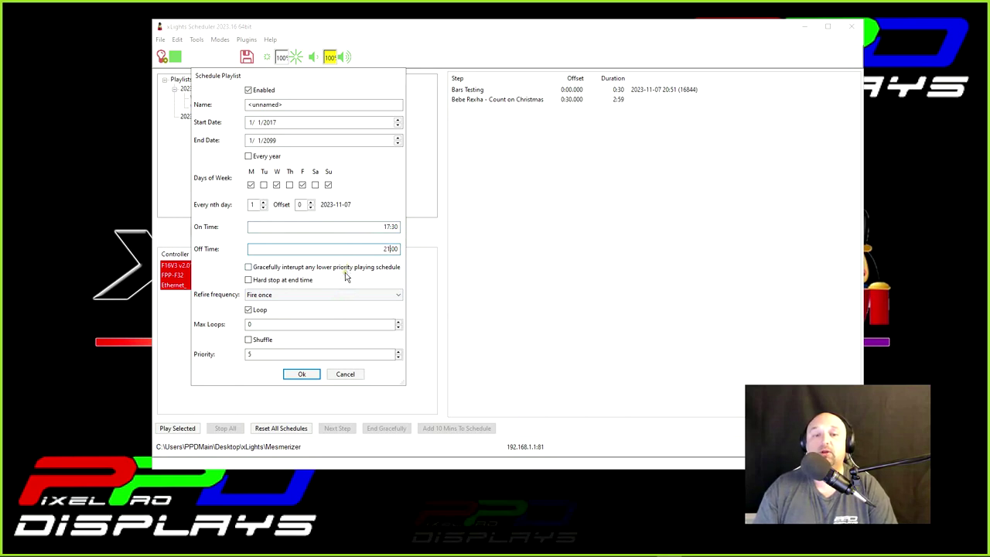
type("30")
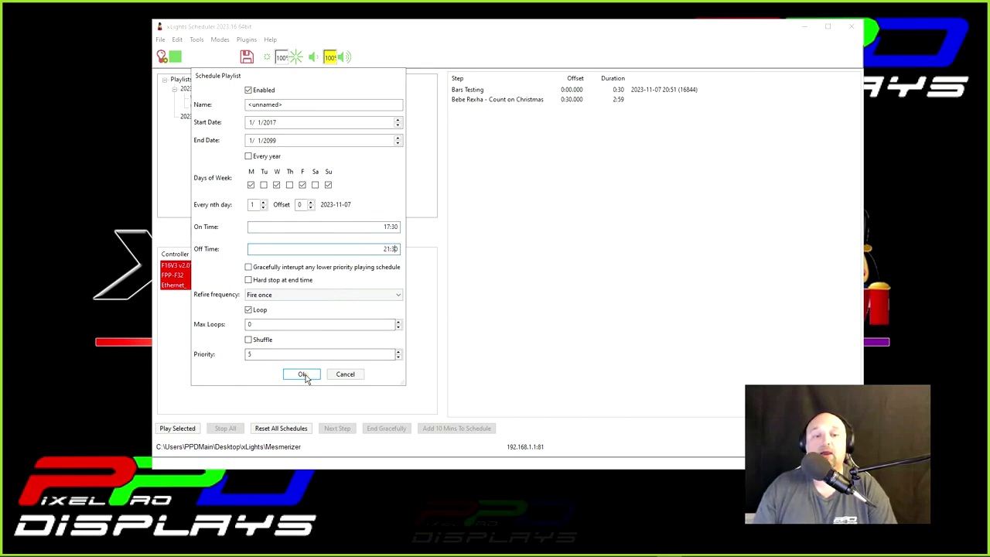
left_click(303, 375)
Step: Rename the unnamed schedule under 2023 Show List B as List B M/W/F/Su
left_click(237, 126)
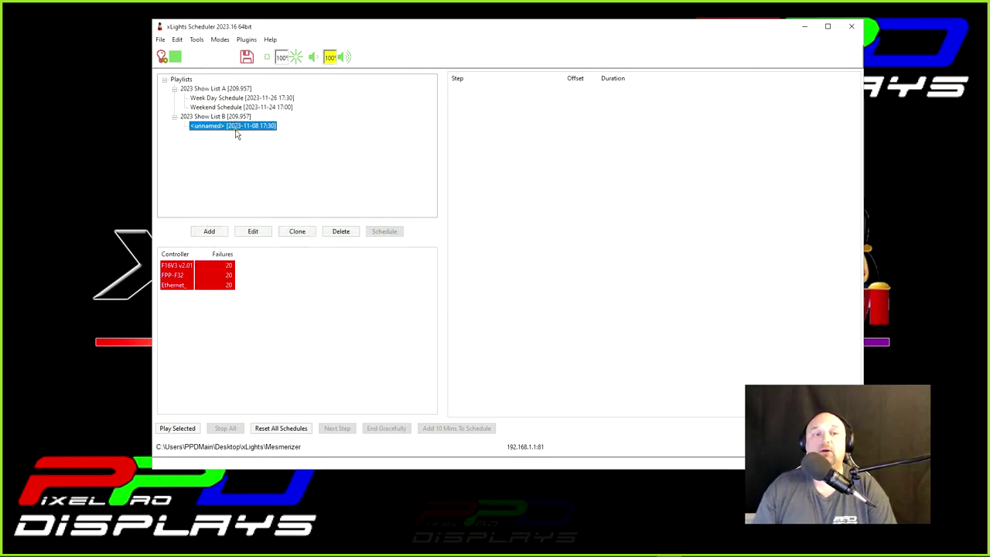
double_click(237, 133)
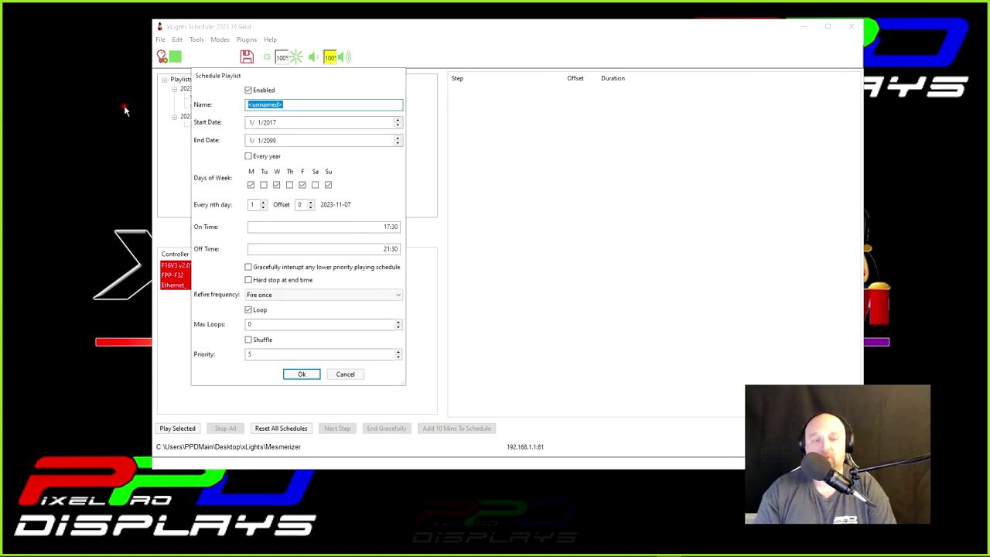
type("List B M/W/")
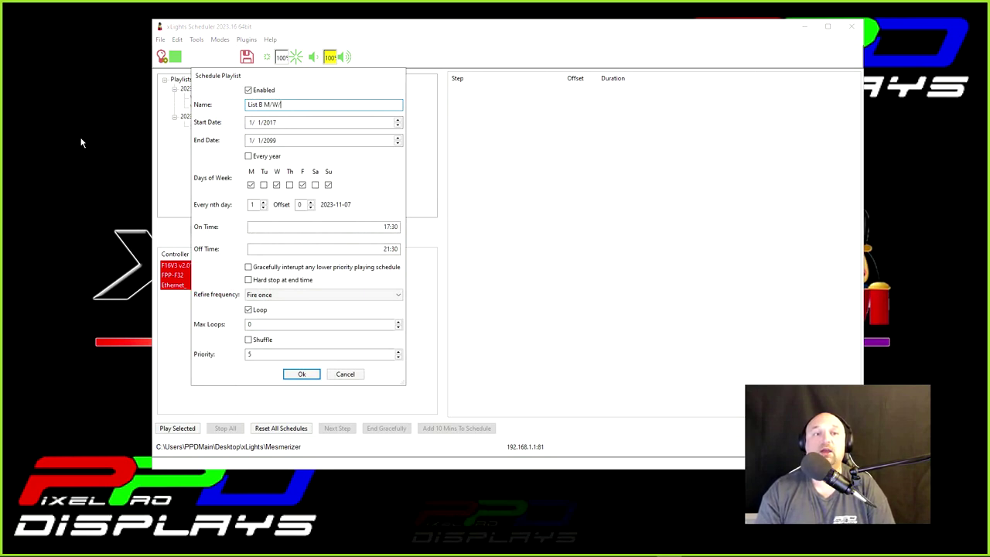
type("F/Su")
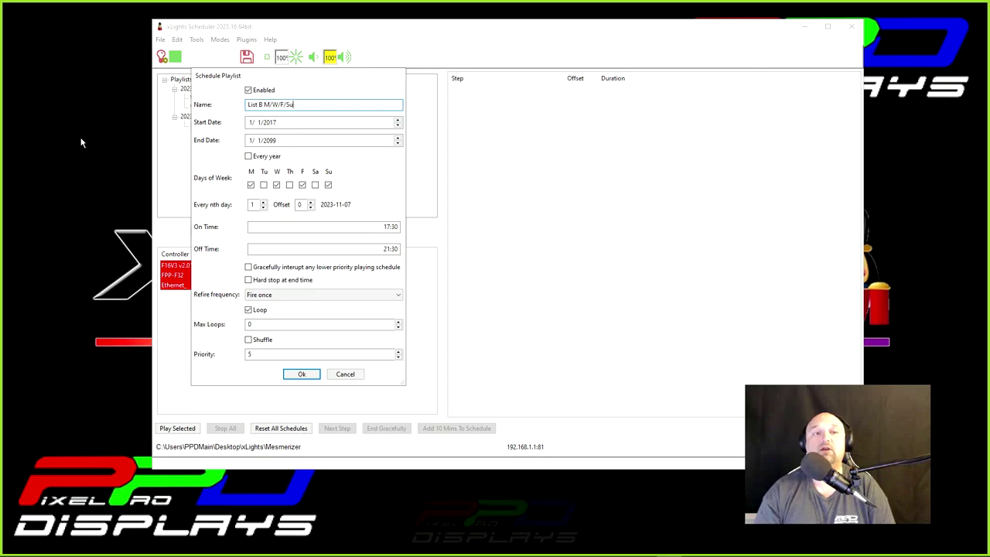
key("Return")
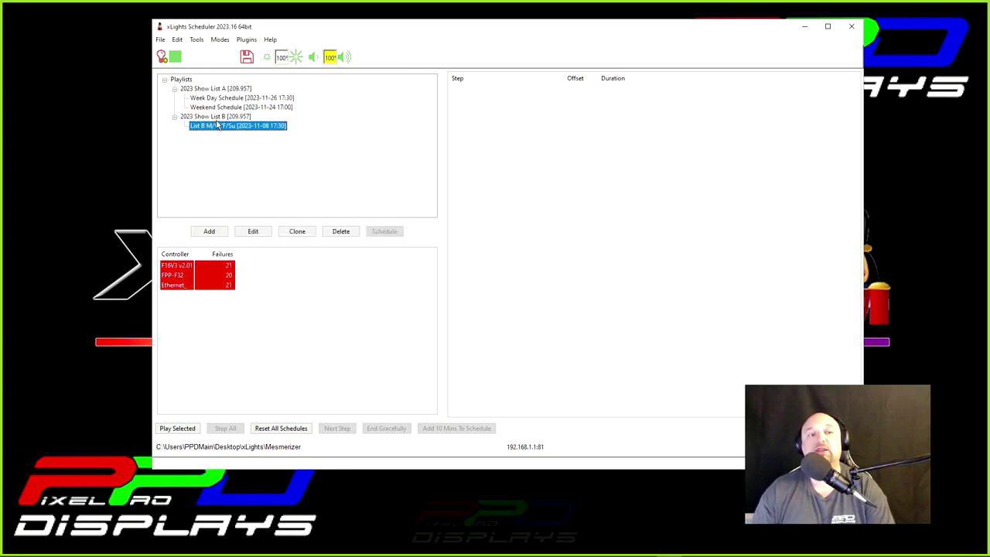
Step: Delete the Weekend Schedule from the 2023 Show List A playlist
left_click(210, 108)
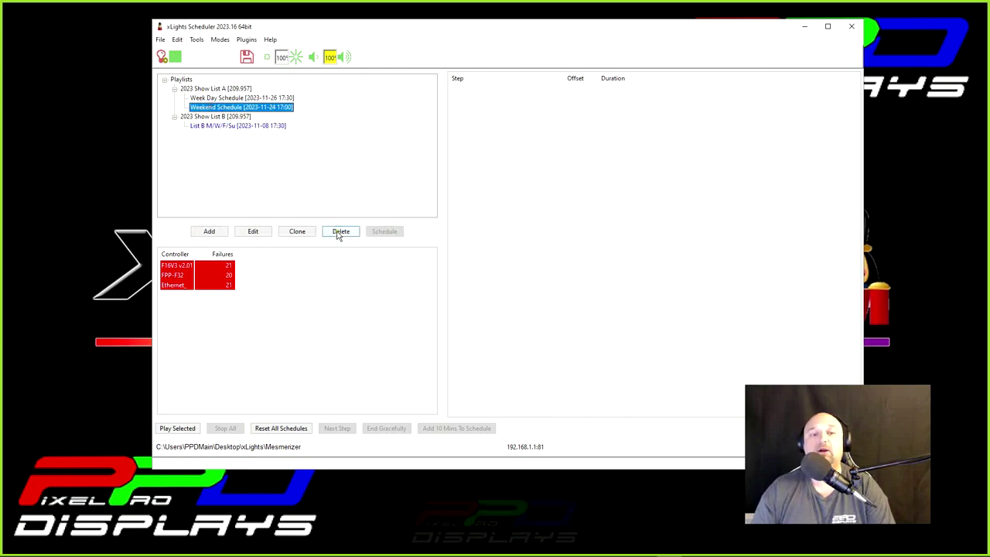
right_click(232, 109)
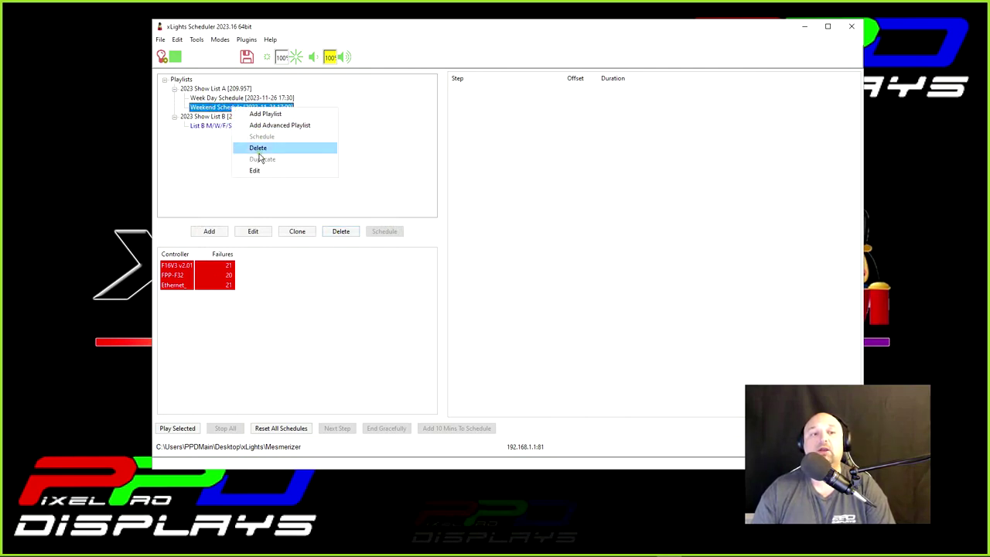
left_click(258, 152)
left_click(549, 248)
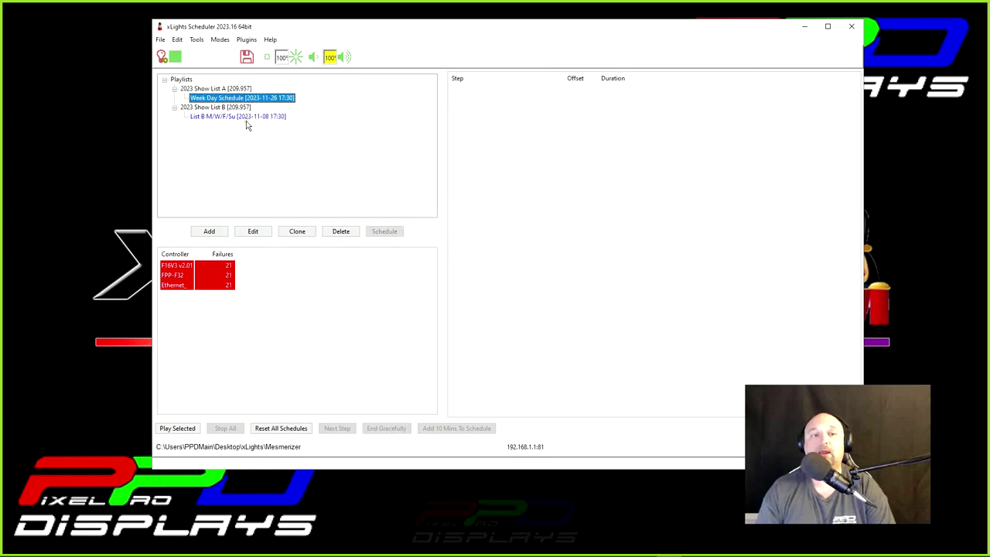
Step: Limit the Week Day Schedule under 2023 Show List A to Tuesday, Thursday and Saturday
double_click(211, 98)
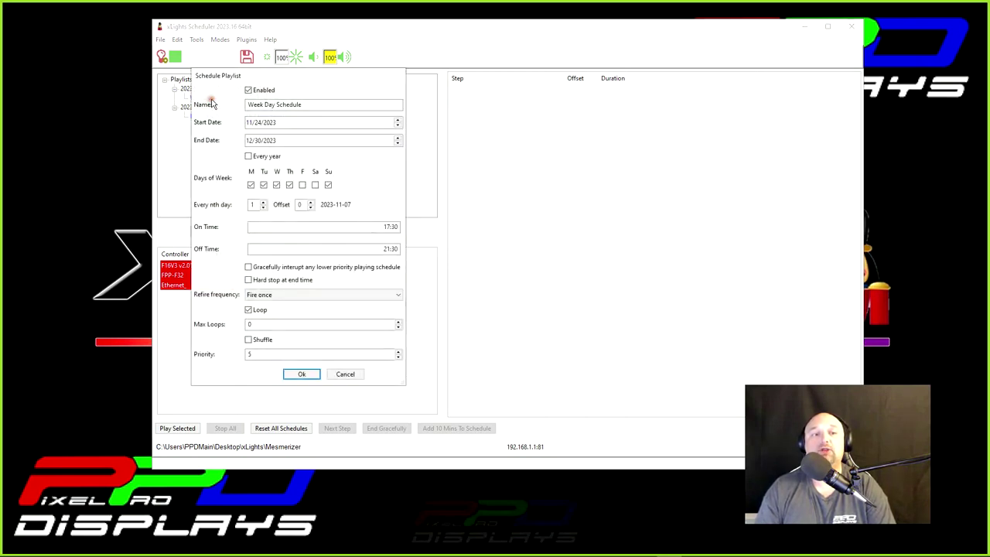
left_click(250, 184)
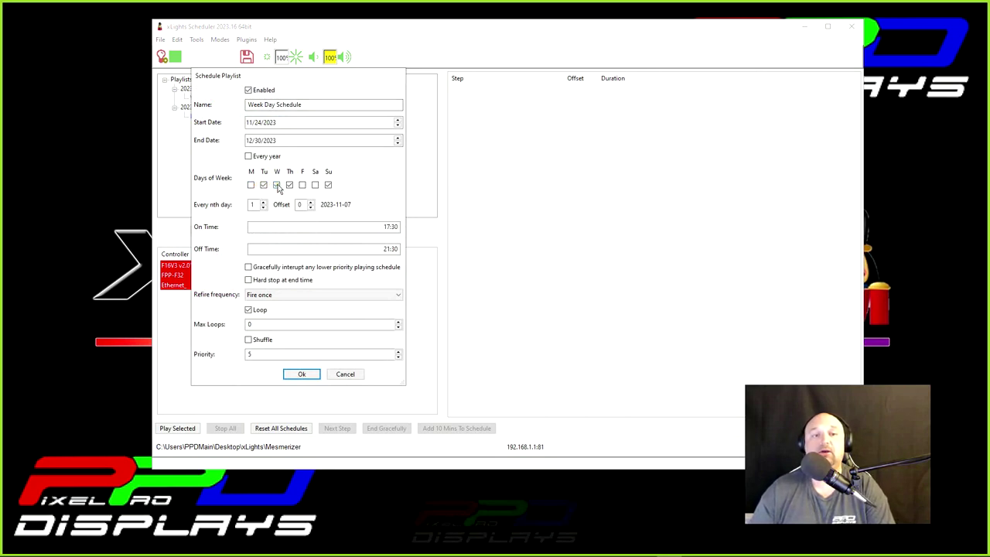
left_click(276, 184)
left_click(315, 184)
double_click(328, 184)
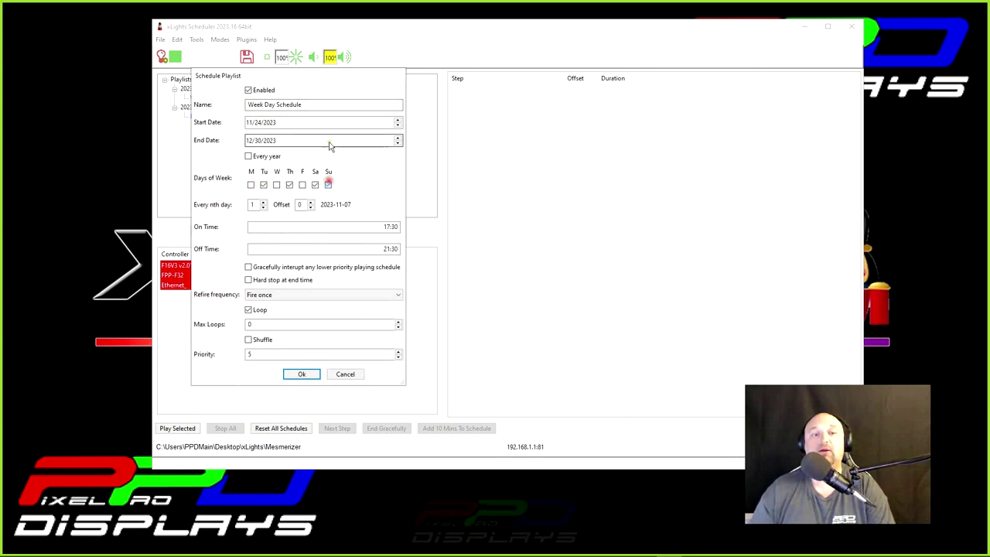
Step: Rename the Week Day Schedule as List A T/Th/Sa and accept the schedule changes
left_click(317, 105)
key("ctrl+a")
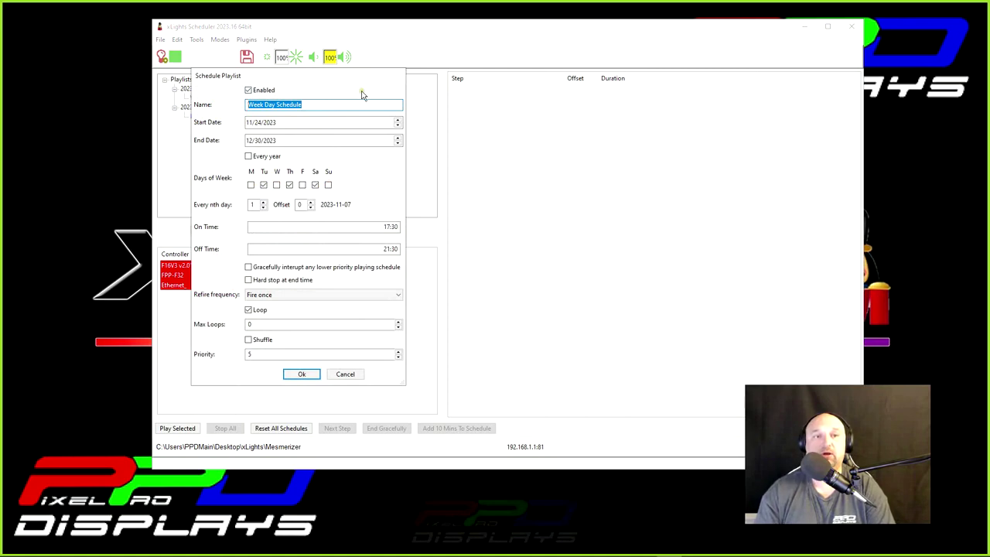
left_click_drag(364, 72, 652, 69)
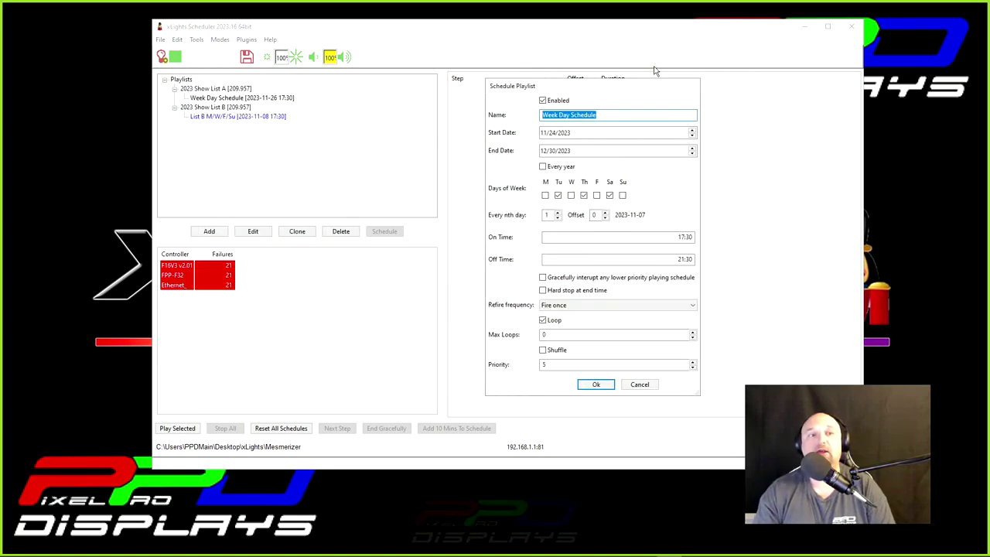
type("List A")
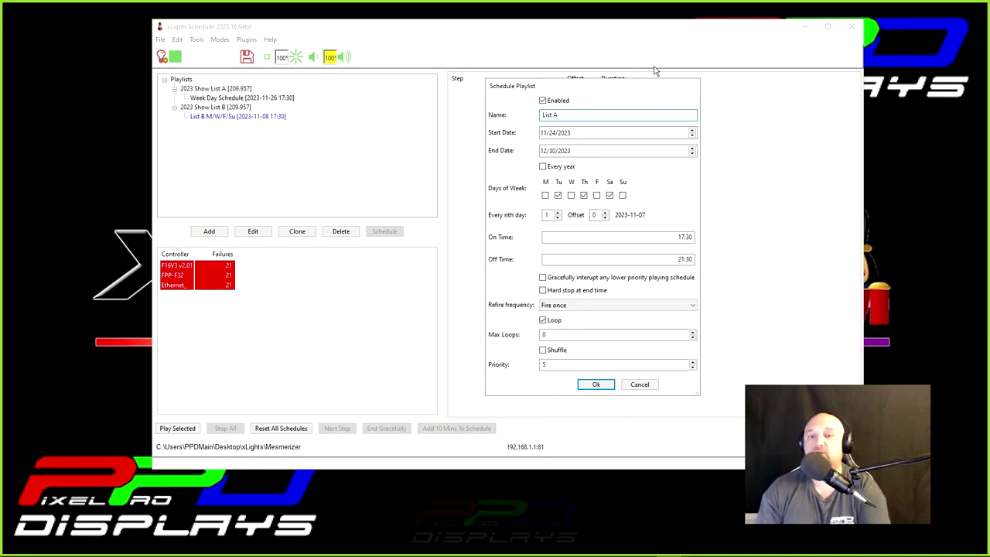
type(" T")
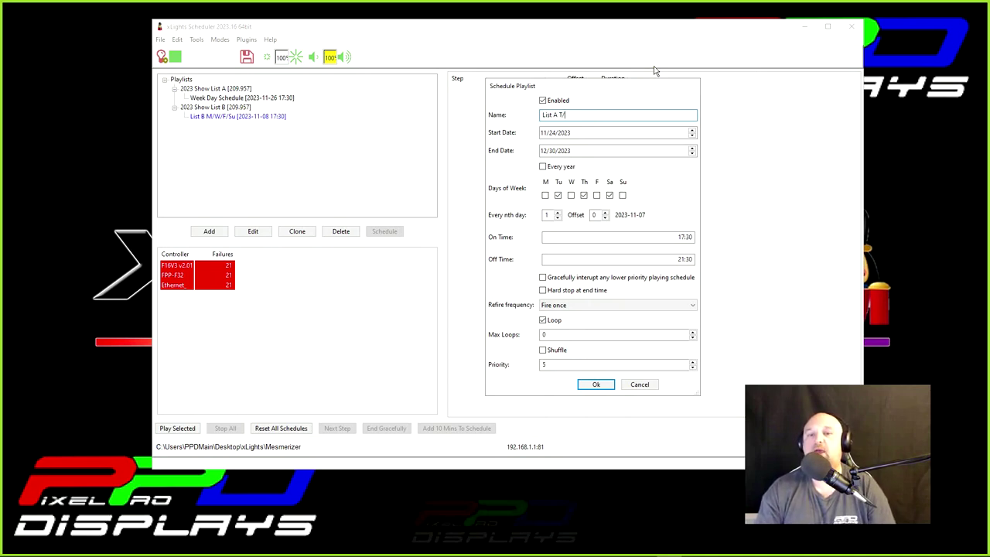
type("/")
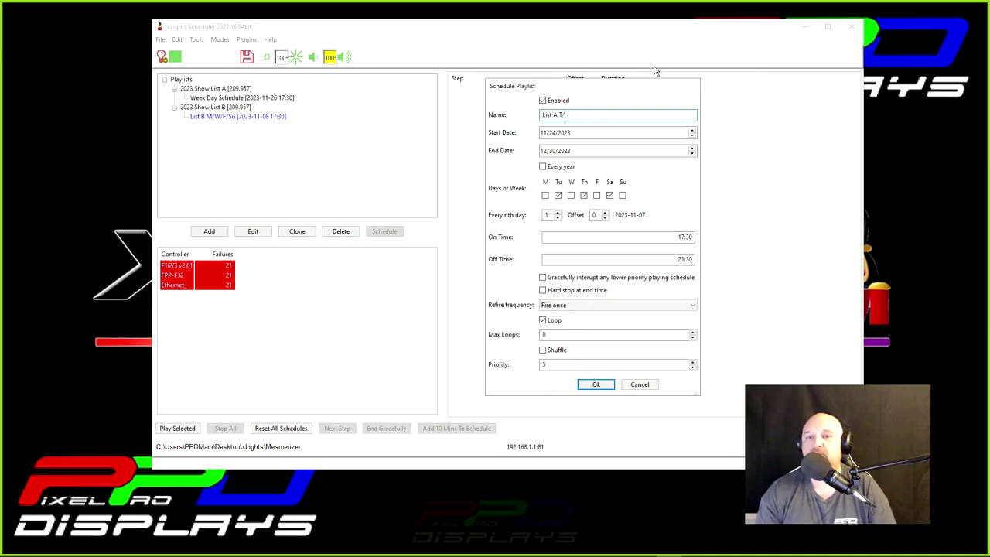
type("T")
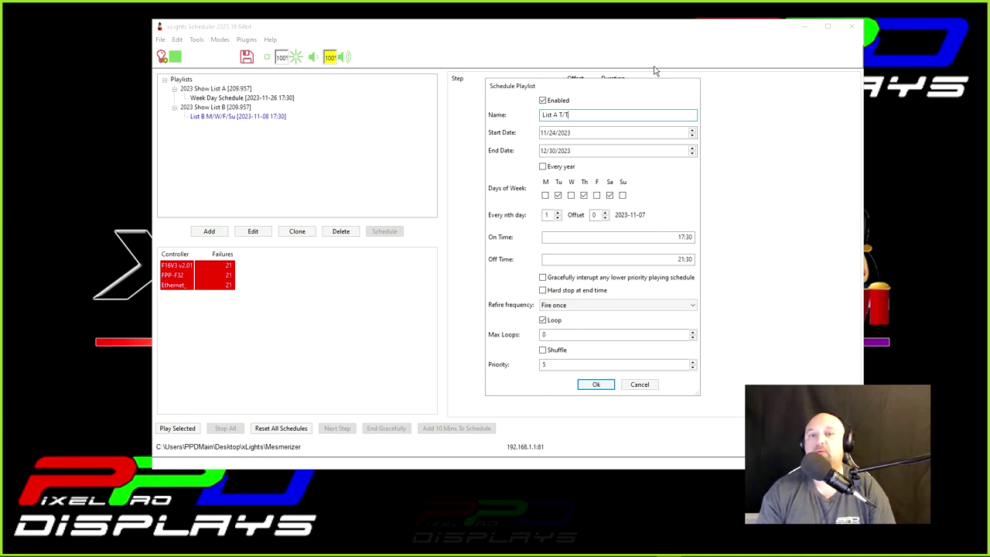
type("h/Sa")
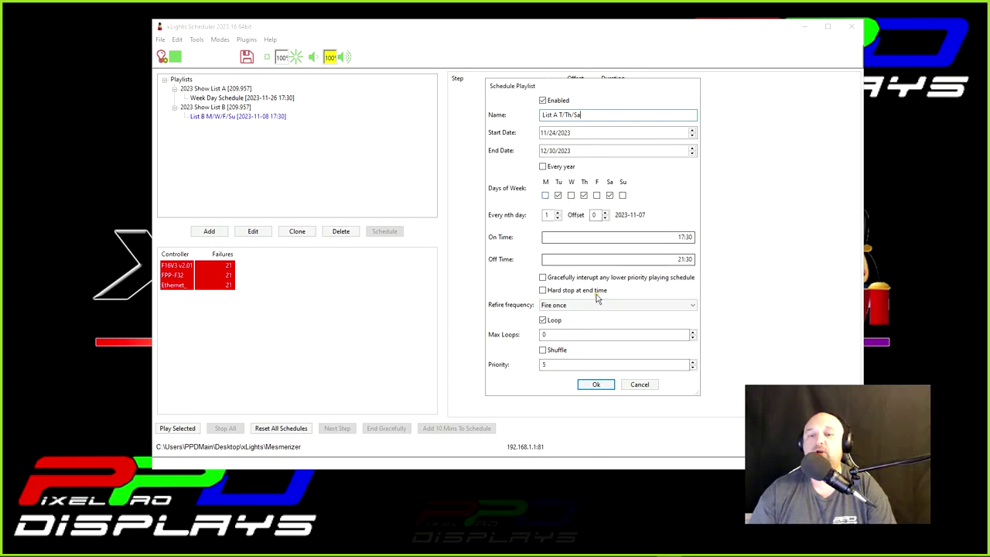
left_click(597, 385)
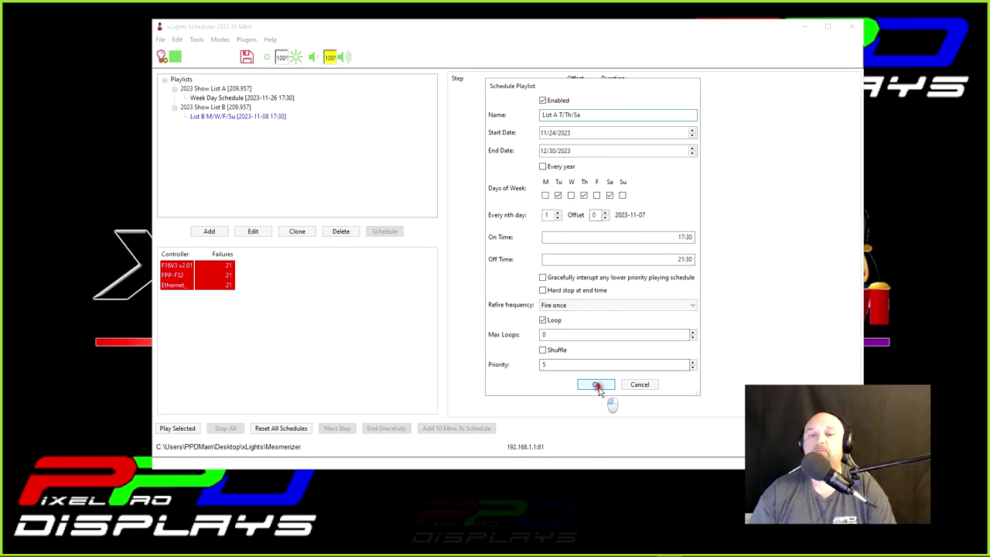
Step: Set the List B M/W/F/Su schedule's start date to 11/24/2023 and end date to 12/30/2023, and accept it
left_click(230, 118)
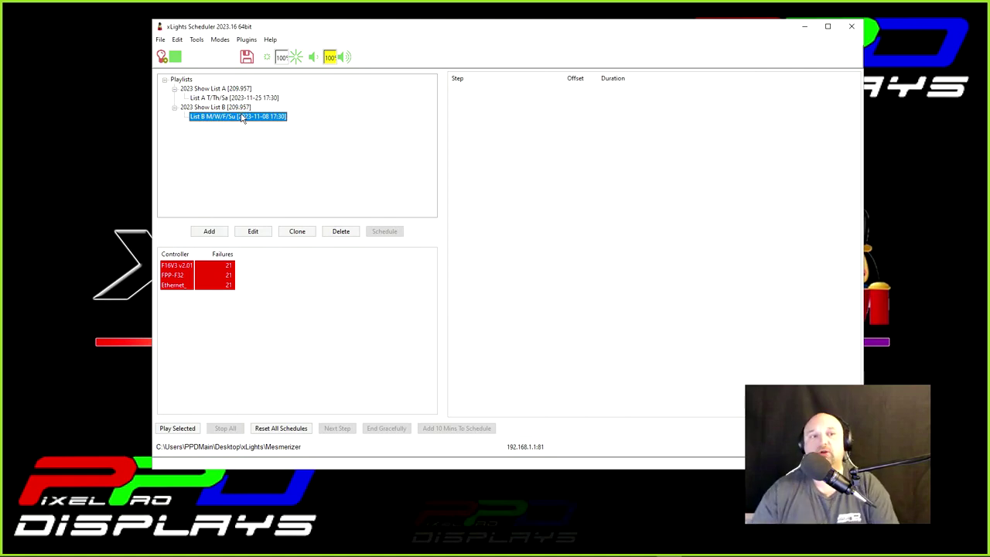
double_click(238, 120)
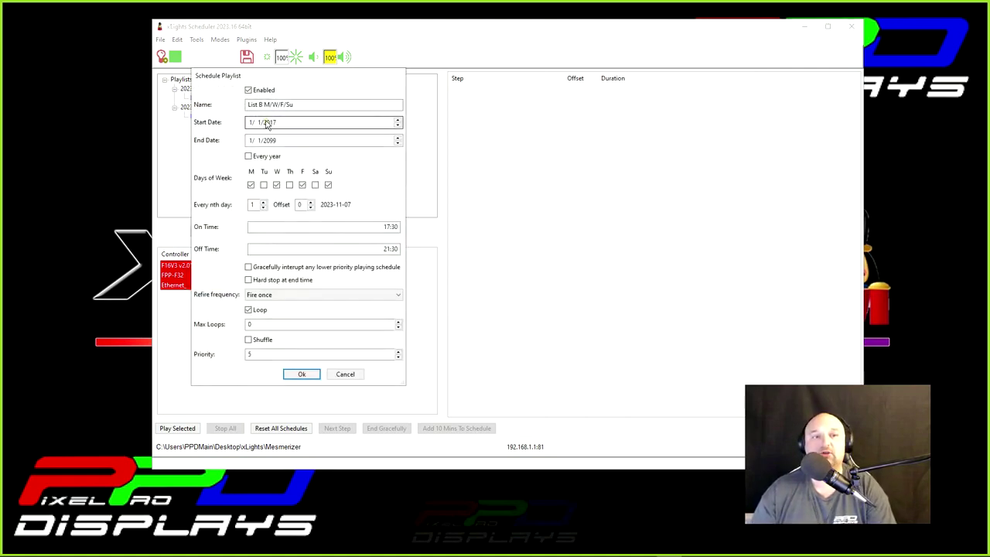
left_click(249, 126)
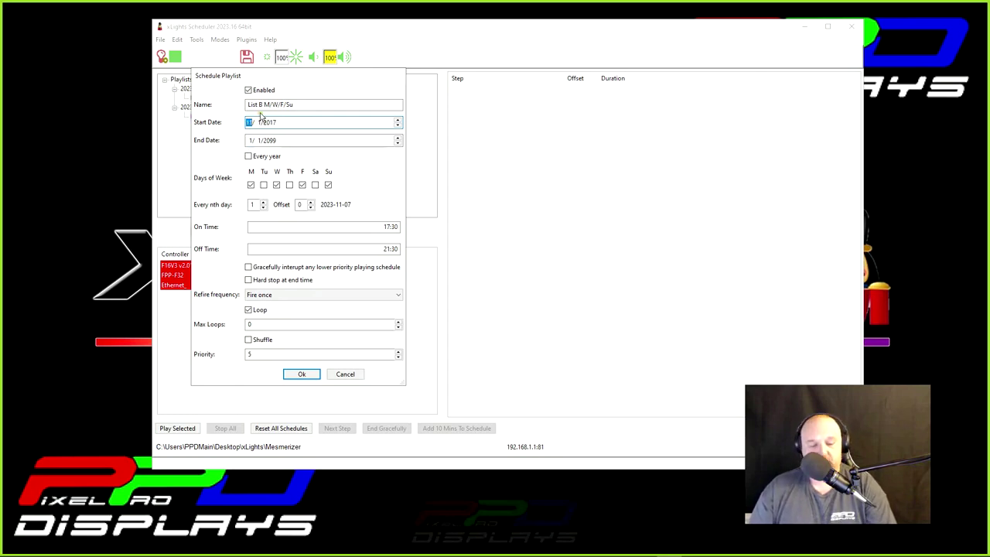
type("11/24/2023")
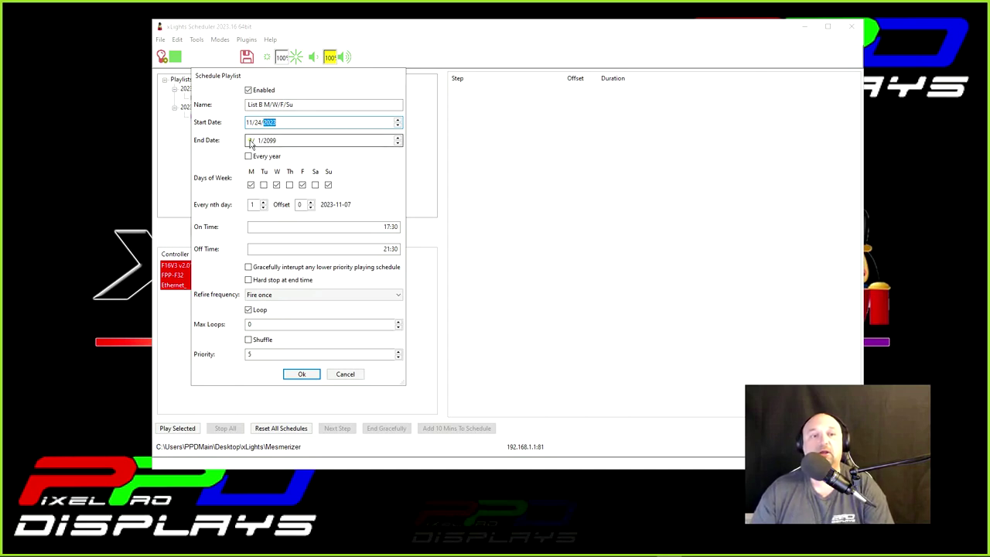
left_click(251, 139)
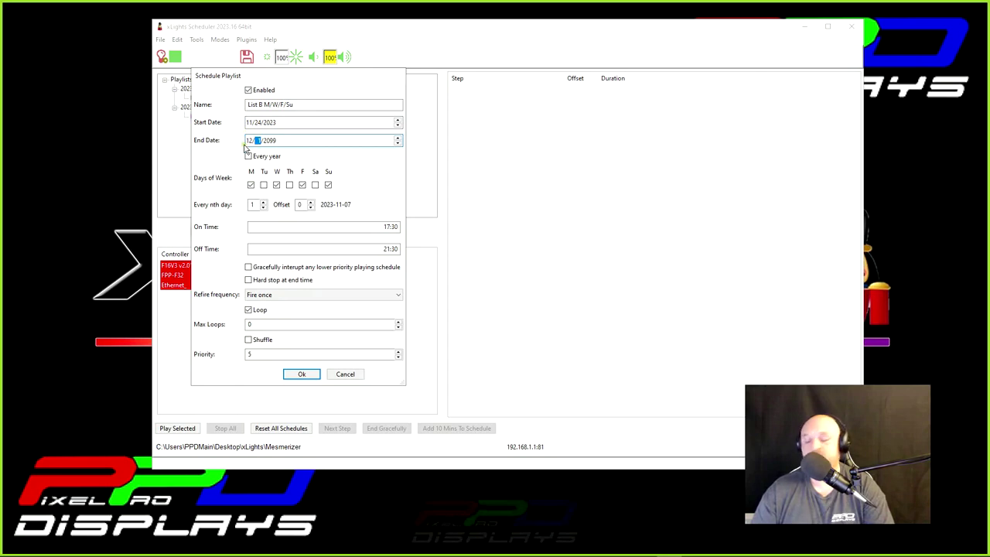
left_click(280, 142)
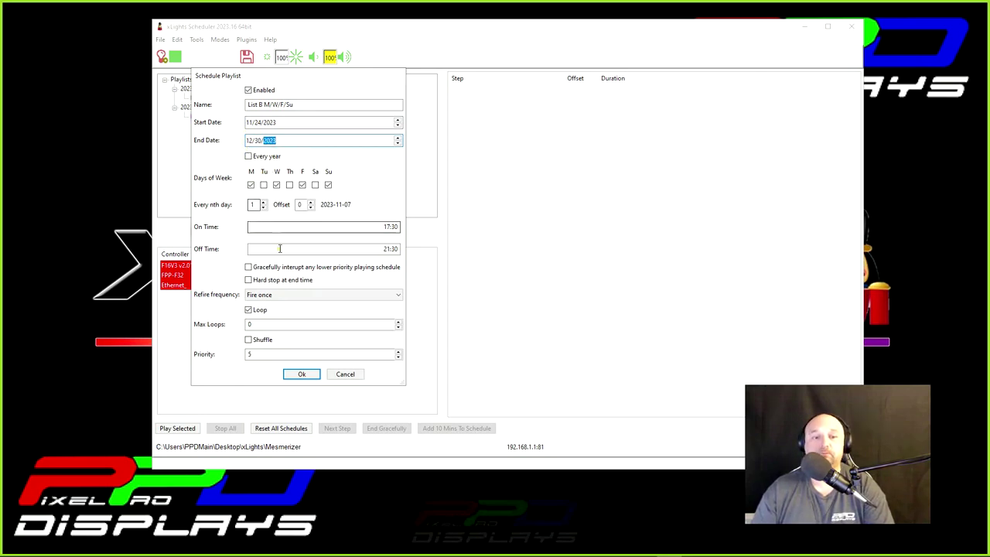
left_click(302, 374)
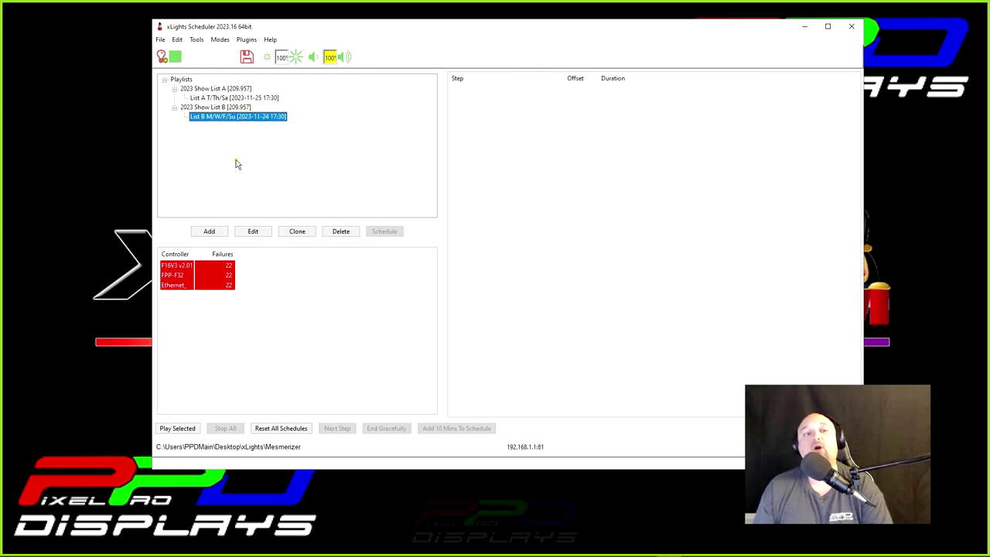
Step: Review the dates and days of the List B and List A schedules, checking them against the system calendar
double_click(221, 117)
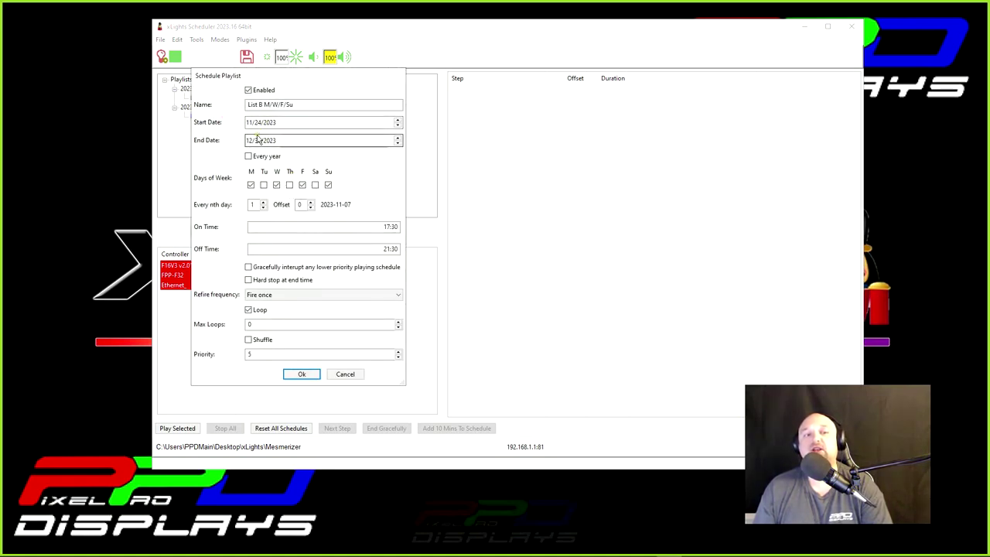
left_click(344, 374)
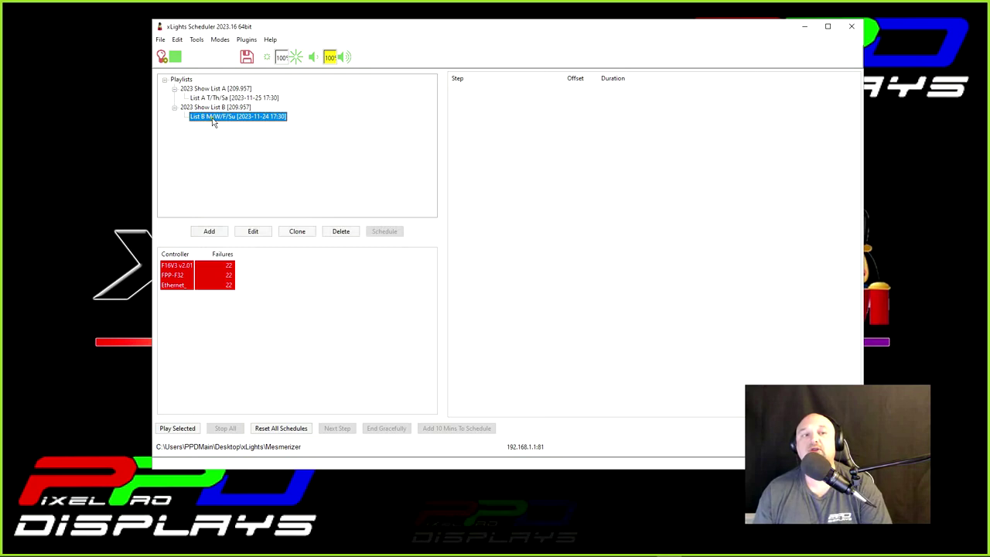
double_click(254, 98)
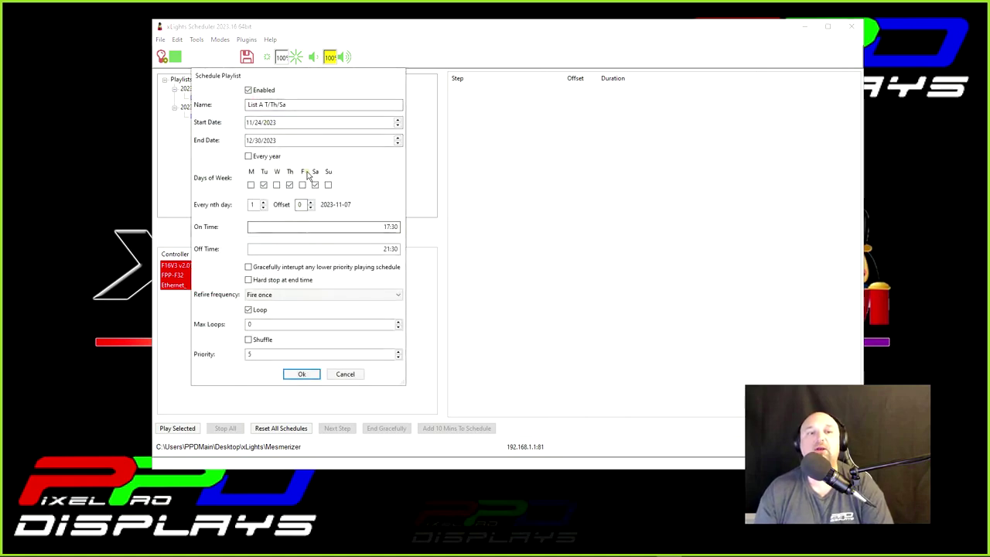
mouse_move(915, 545)
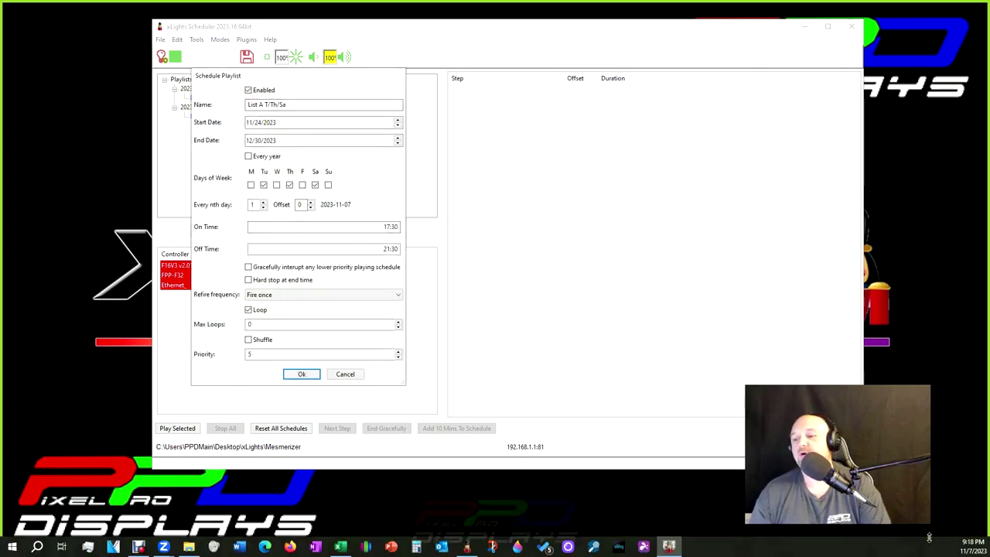
left_click(971, 545)
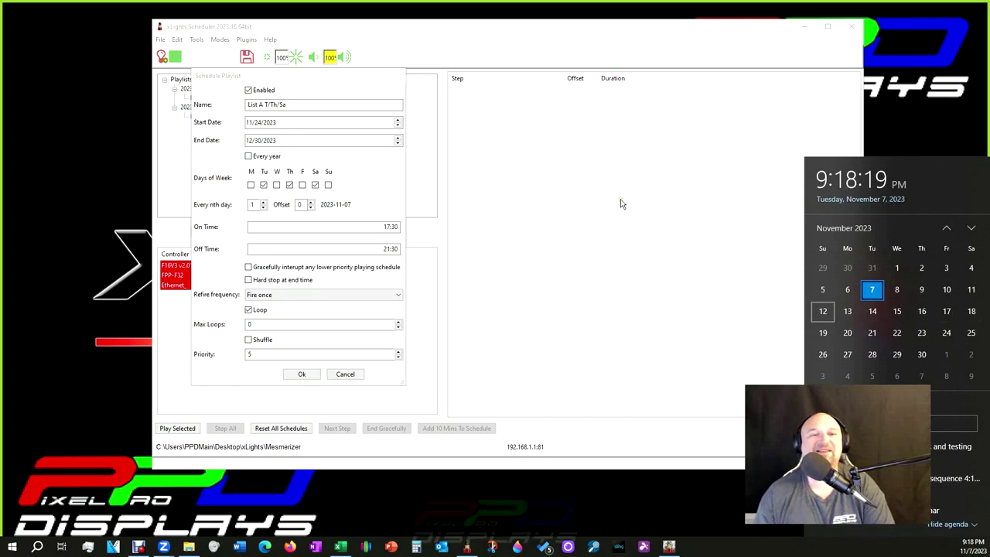
left_click(658, 156)
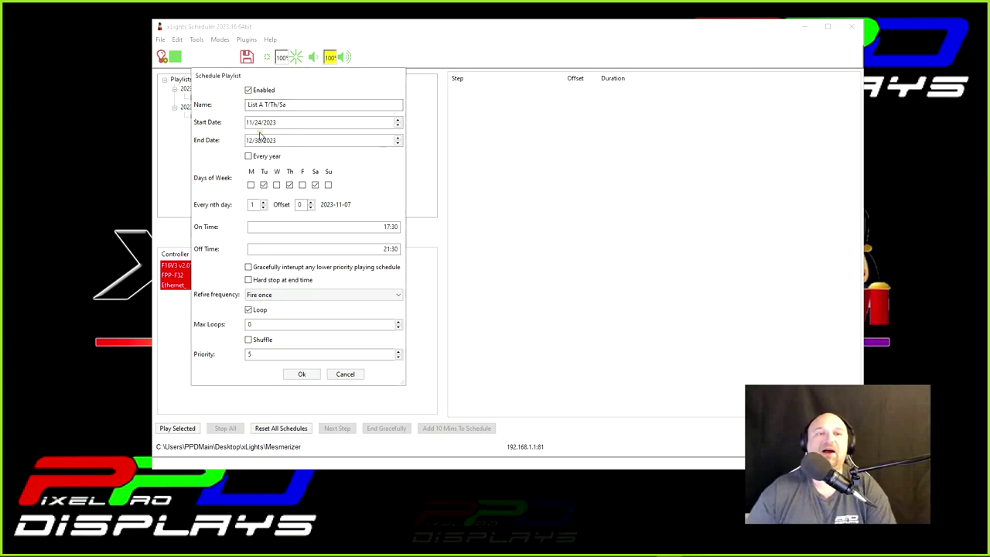
left_click(345, 375)
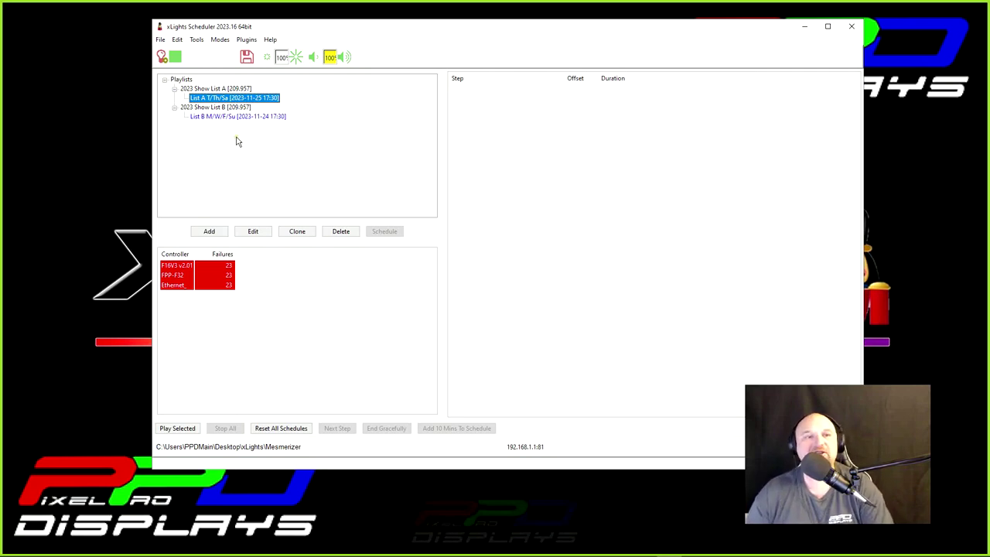
left_click(202, 117)
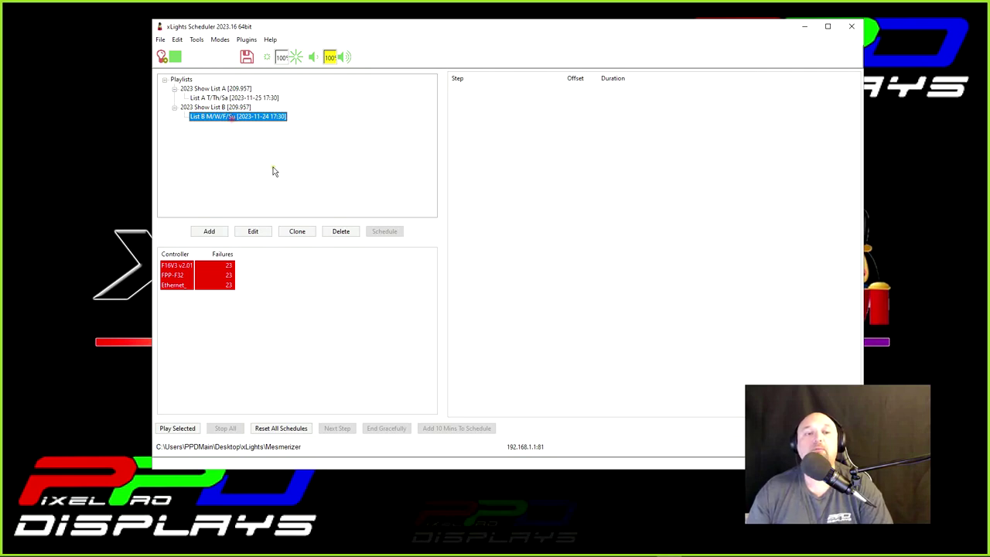
left_click(248, 118)
left_click(222, 107)
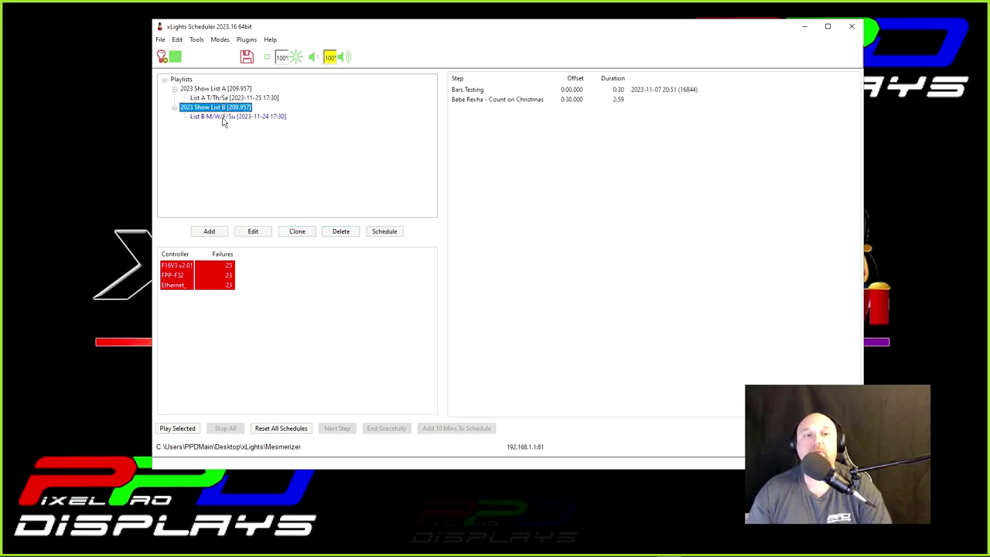
right_click(223, 118)
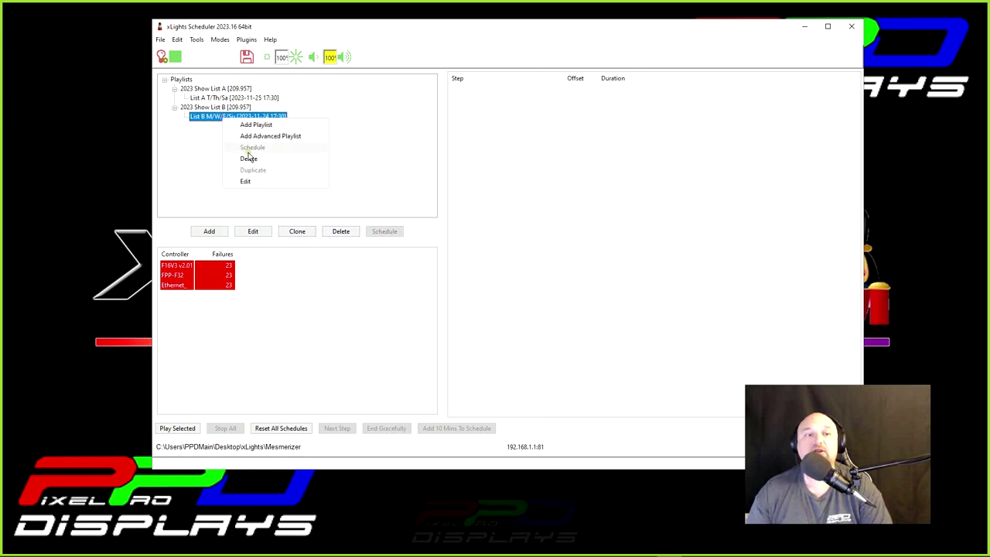
key("Escape")
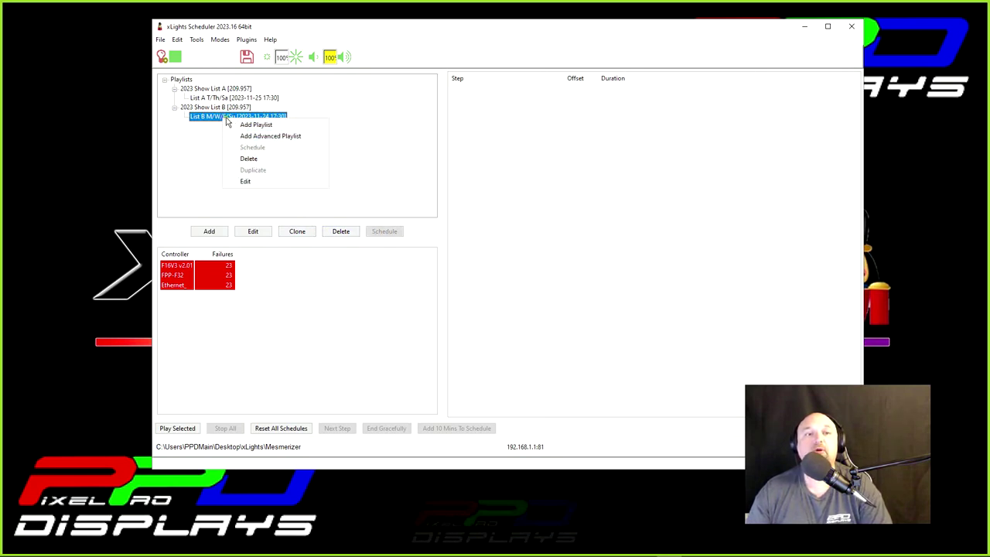
Step: Start an additional schedule for the 2023 Show List B playlist with only Friday enabled
left_click(217, 107)
right_click(217, 107)
left_click(242, 132)
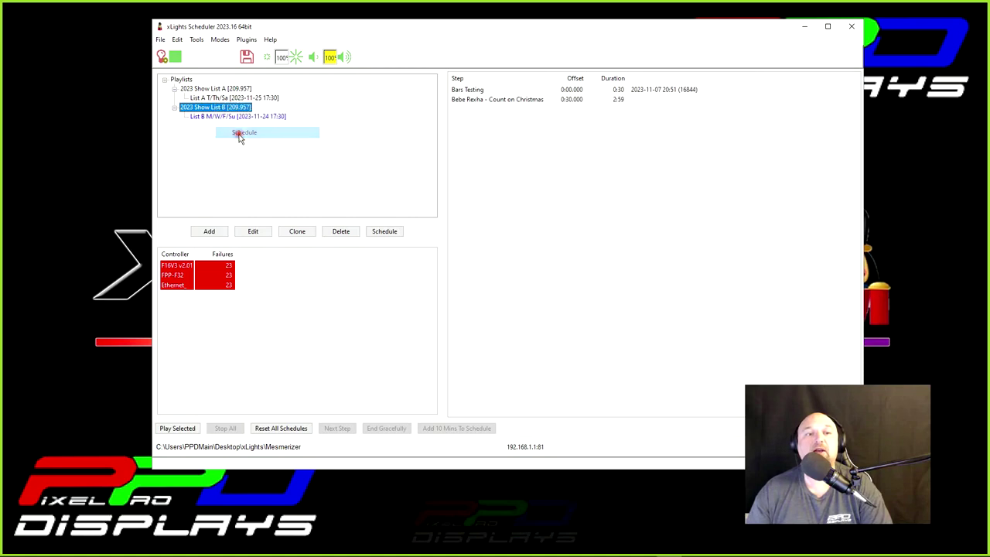
left_click_drag(284, 104, 226, 106)
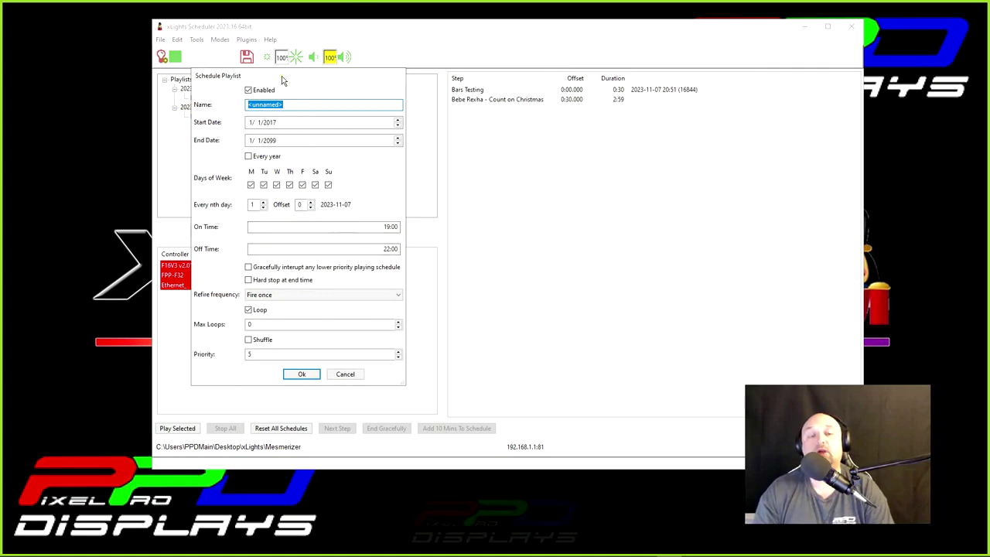
left_click_drag(281, 76, 528, 85)
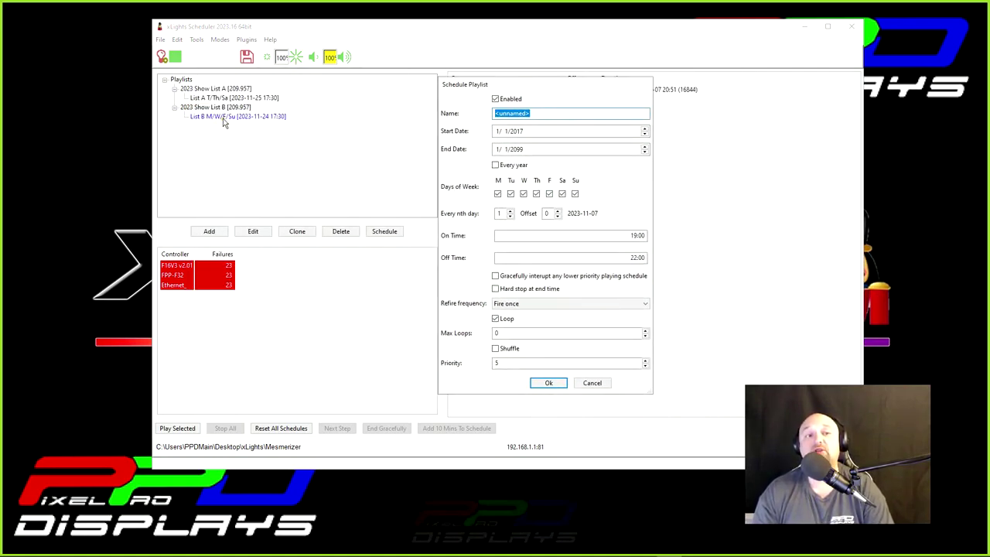
left_click(535, 193)
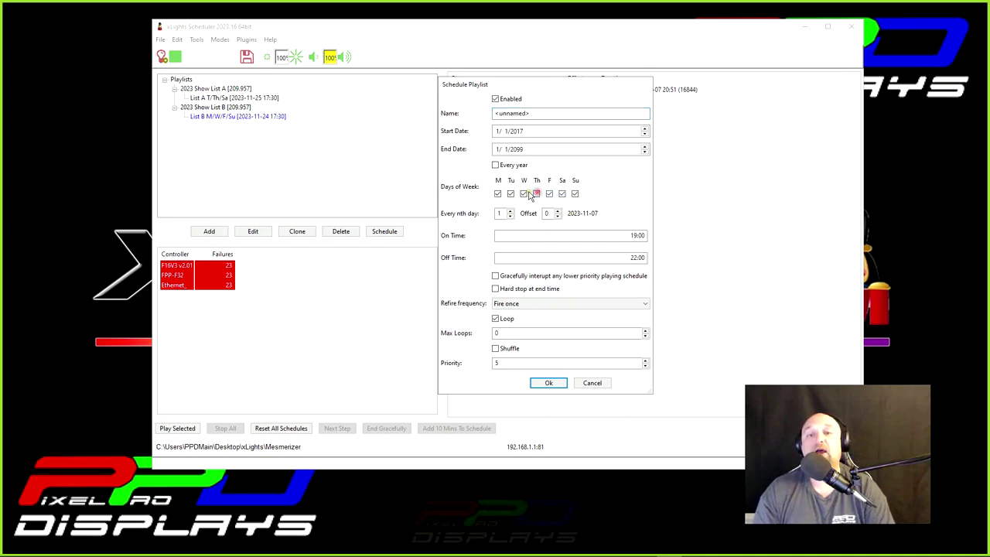
left_click(524, 194)
left_click(510, 193)
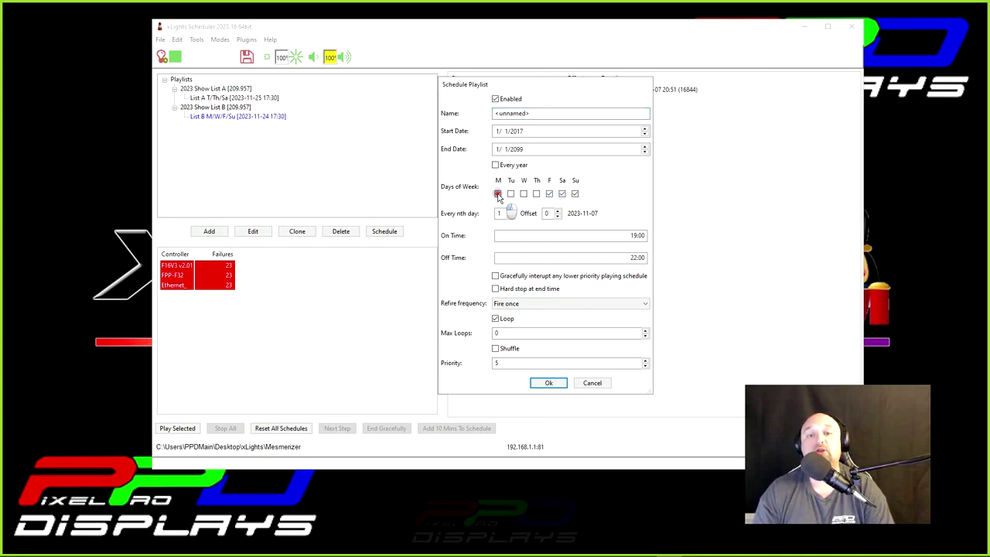
left_click(497, 193)
left_click(562, 193)
left_click(575, 193)
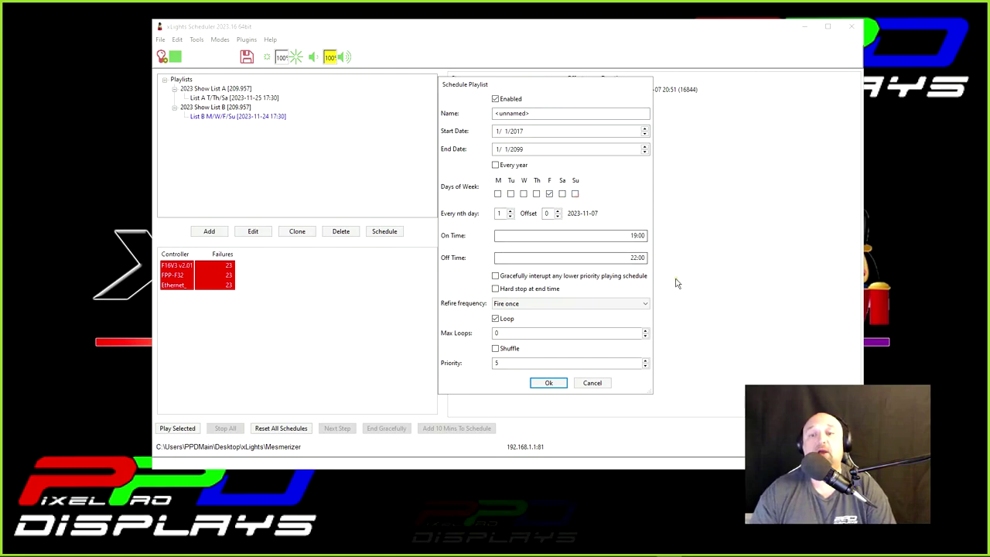
Step: Set the Friday schedule's on time to 17:00 and off time to 22:30, name it Fridays late night, and accept it
left_click(597, 261)
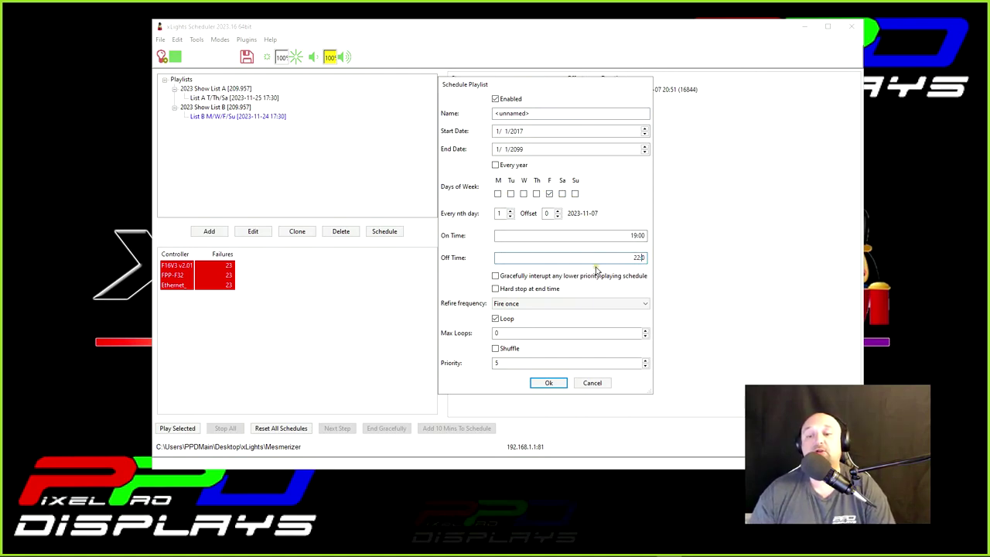
left_click(634, 236)
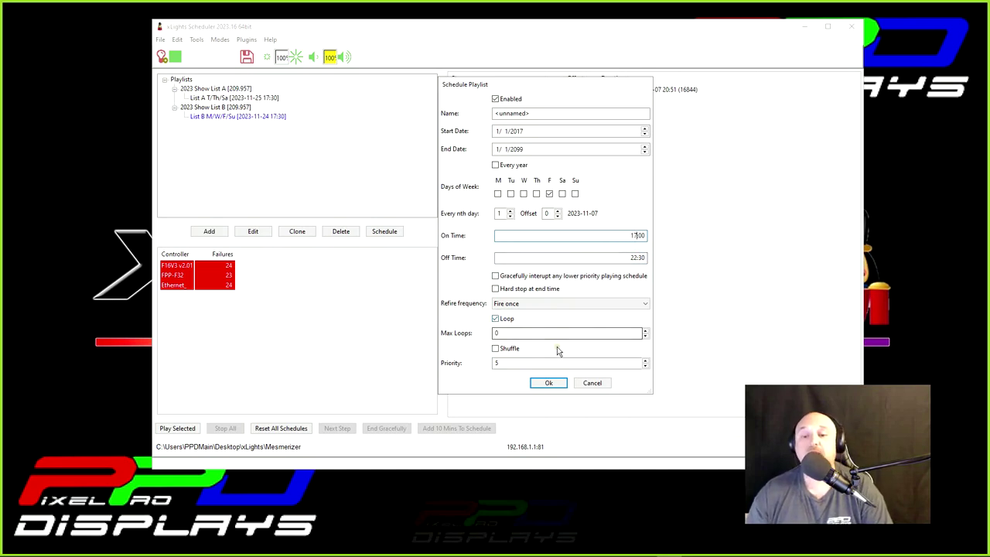
left_click(550, 381)
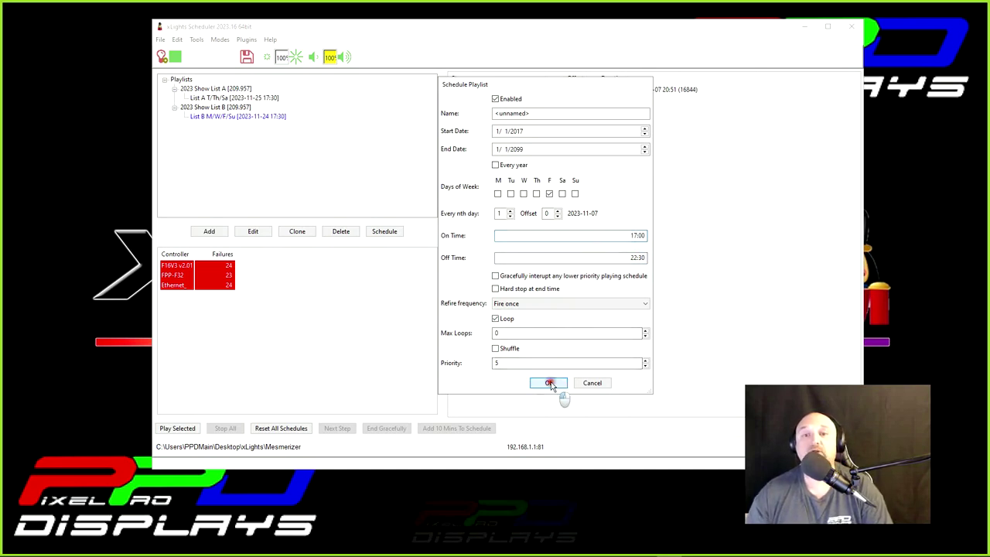
double_click(546, 113)
type("Fridays late")
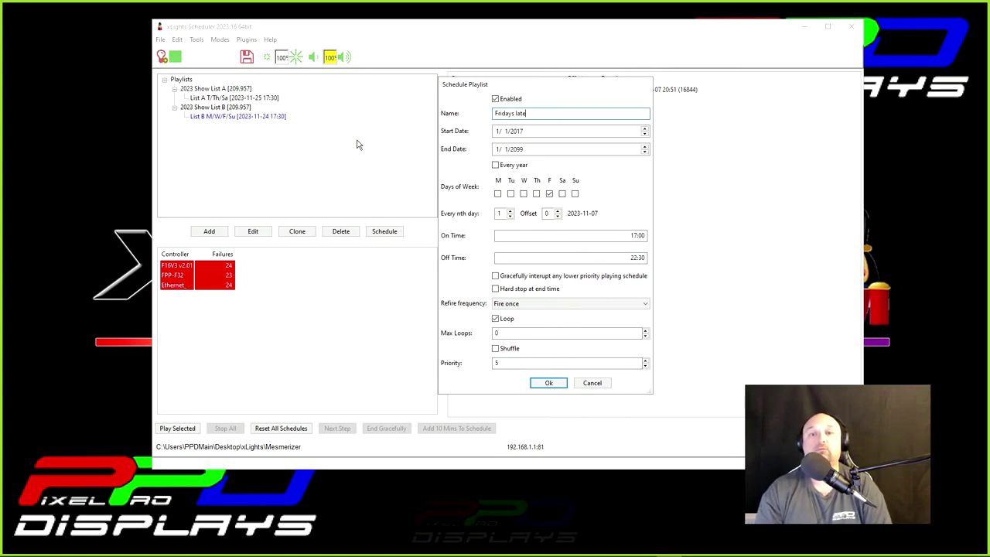
type(" night")
key("Return")
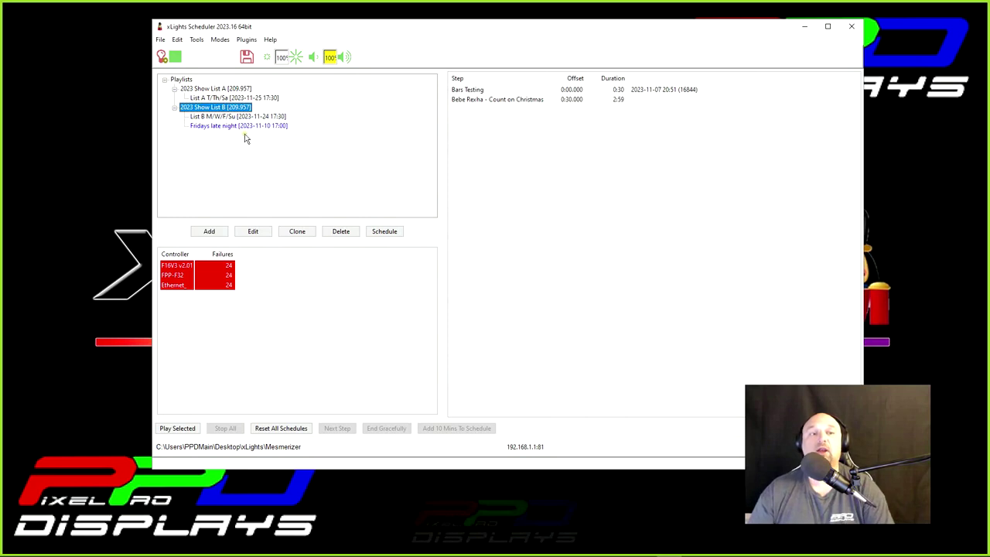
Step: Remove Friday from the List B M/W/F/Su schedule's days and rename that schedule as List B M/W/Su
left_click(219, 126)
double_click(216, 117)
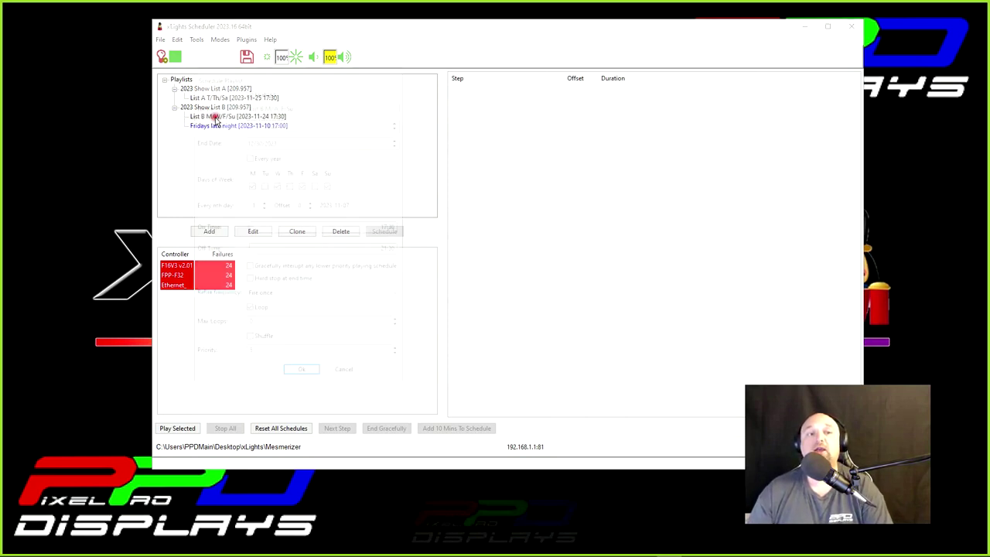
left_click(301, 186)
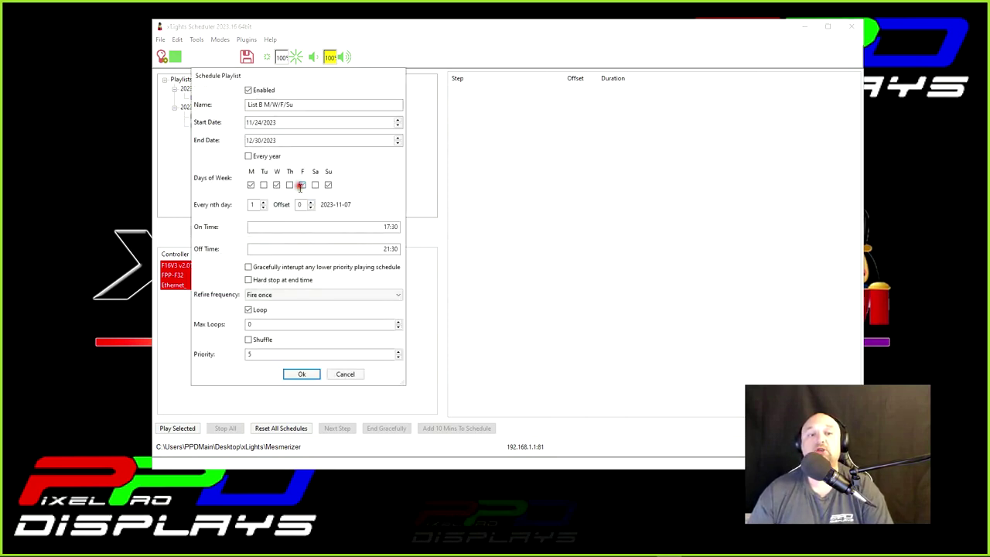
left_click(299, 375)
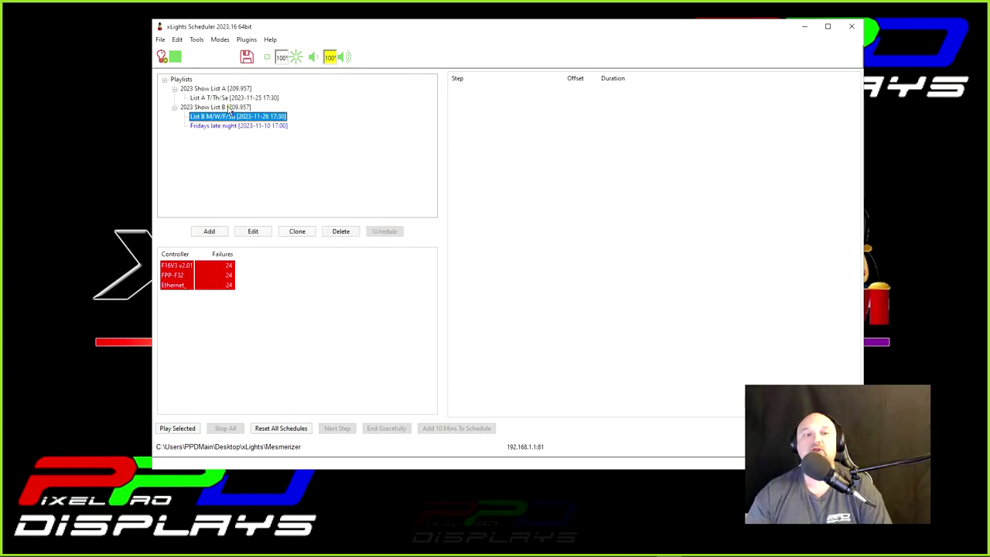
double_click(217, 117)
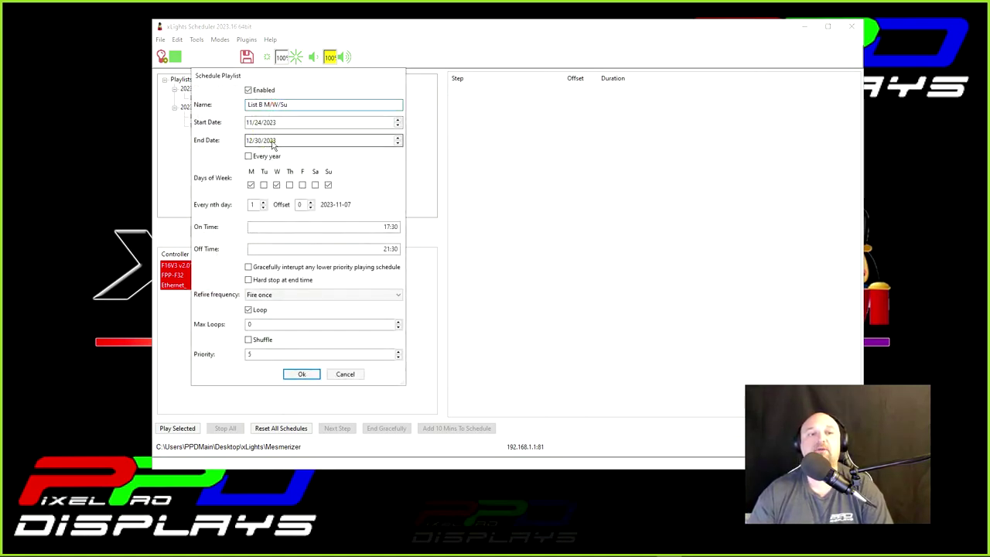
key("Return")
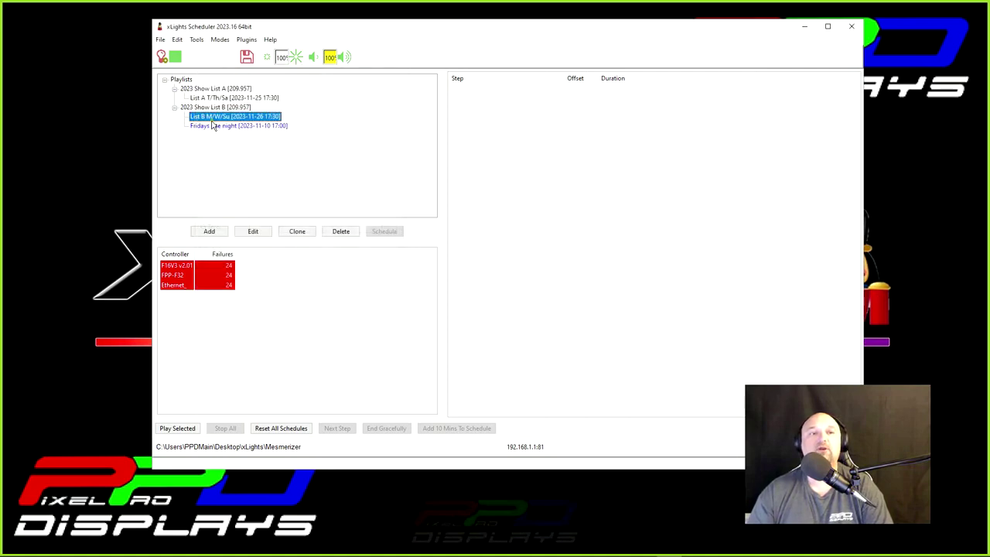
Step: Review the List B M/W/Su, Fridays late night and List A T/Th/Sa schedules, and the steps of the 2023 Show List A playlist
left_click(213, 127)
left_click(206, 117)
left_click(208, 126)
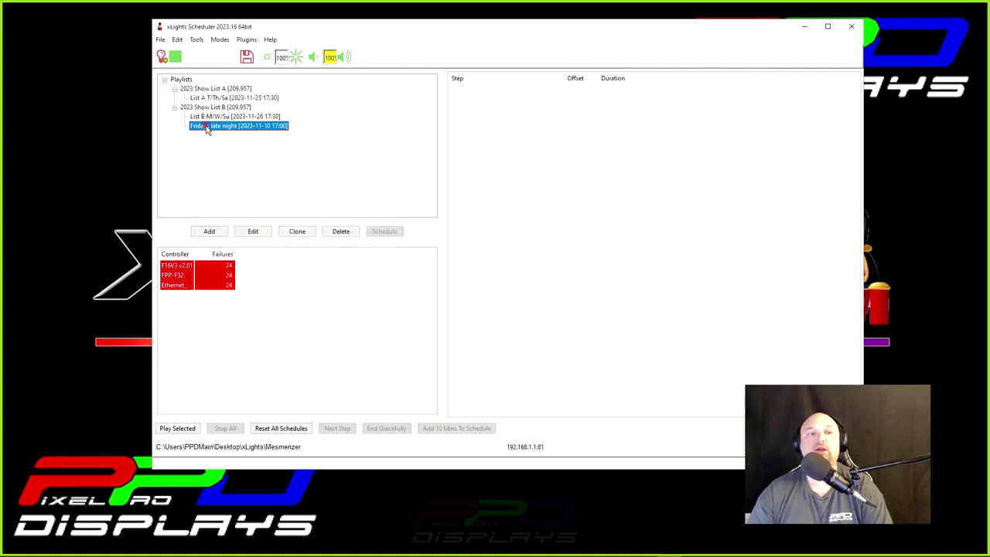
left_click(212, 117)
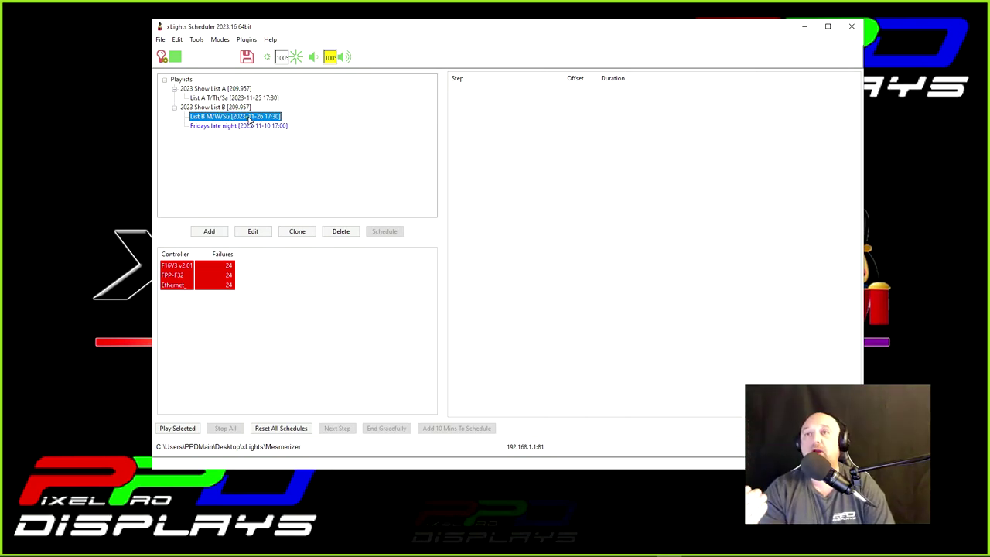
left_click(219, 127)
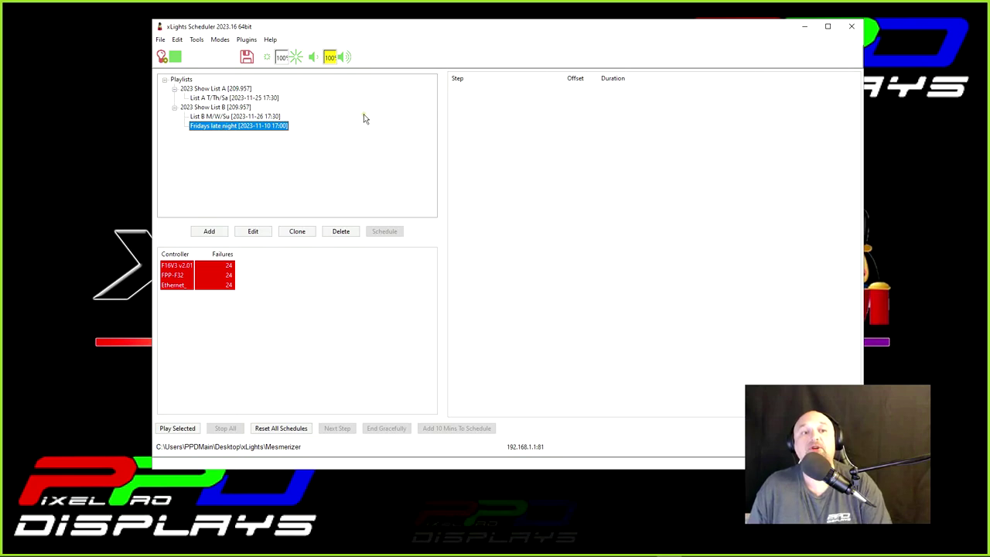
left_click(217, 98)
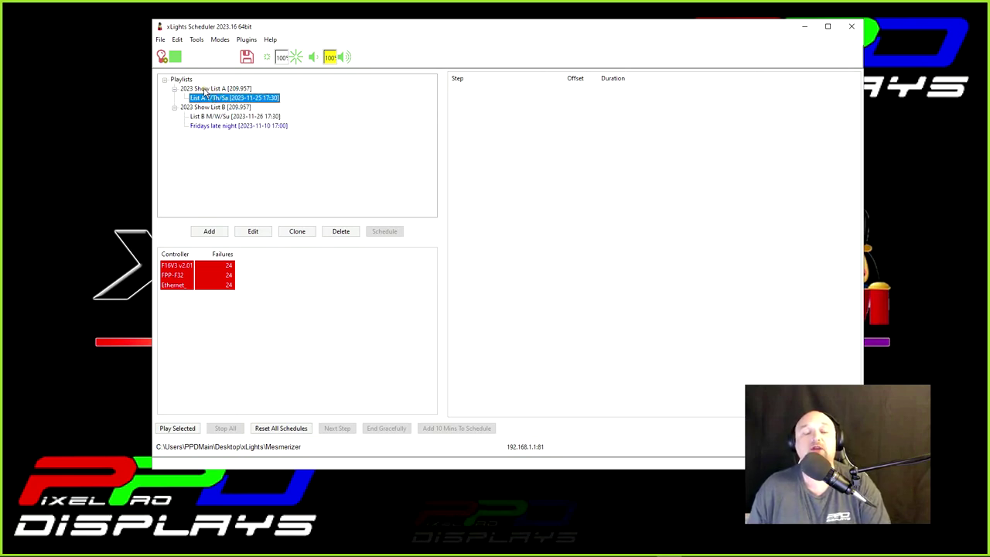
left_click(209, 90)
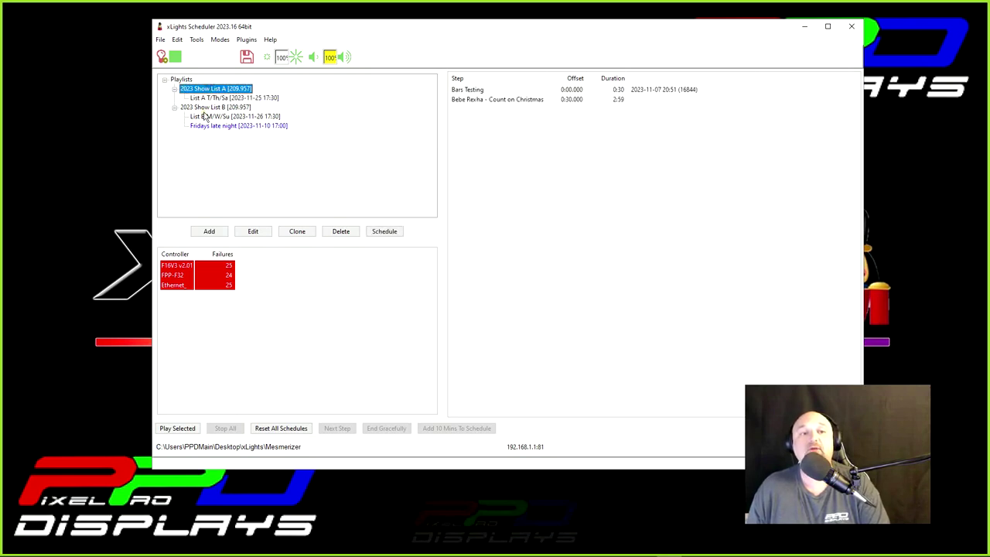
mouse_move(203, 98)
left_mouse_down()
mouse_move(194, 116)
mouse_move(207, 133)
mouse_move(203, 94)
left_mouse_up()
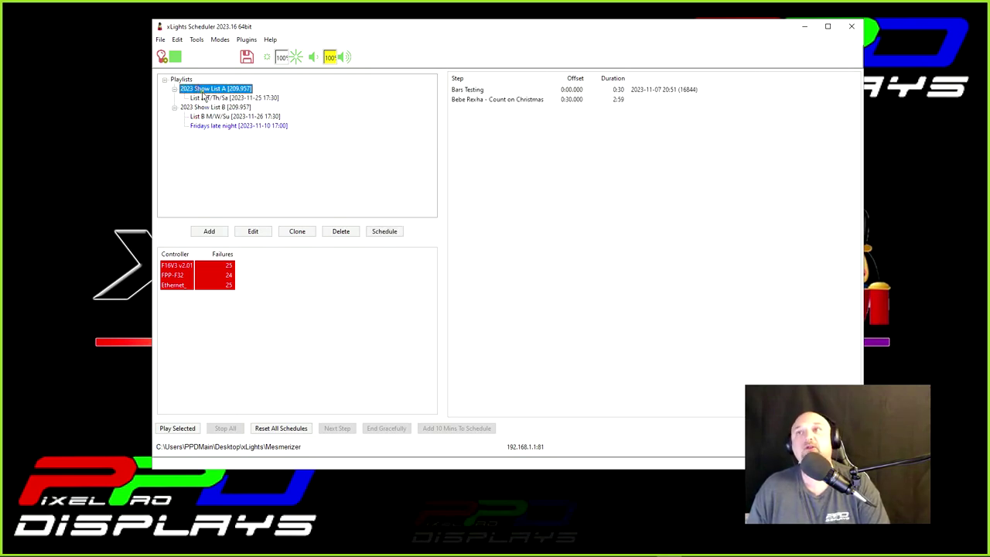